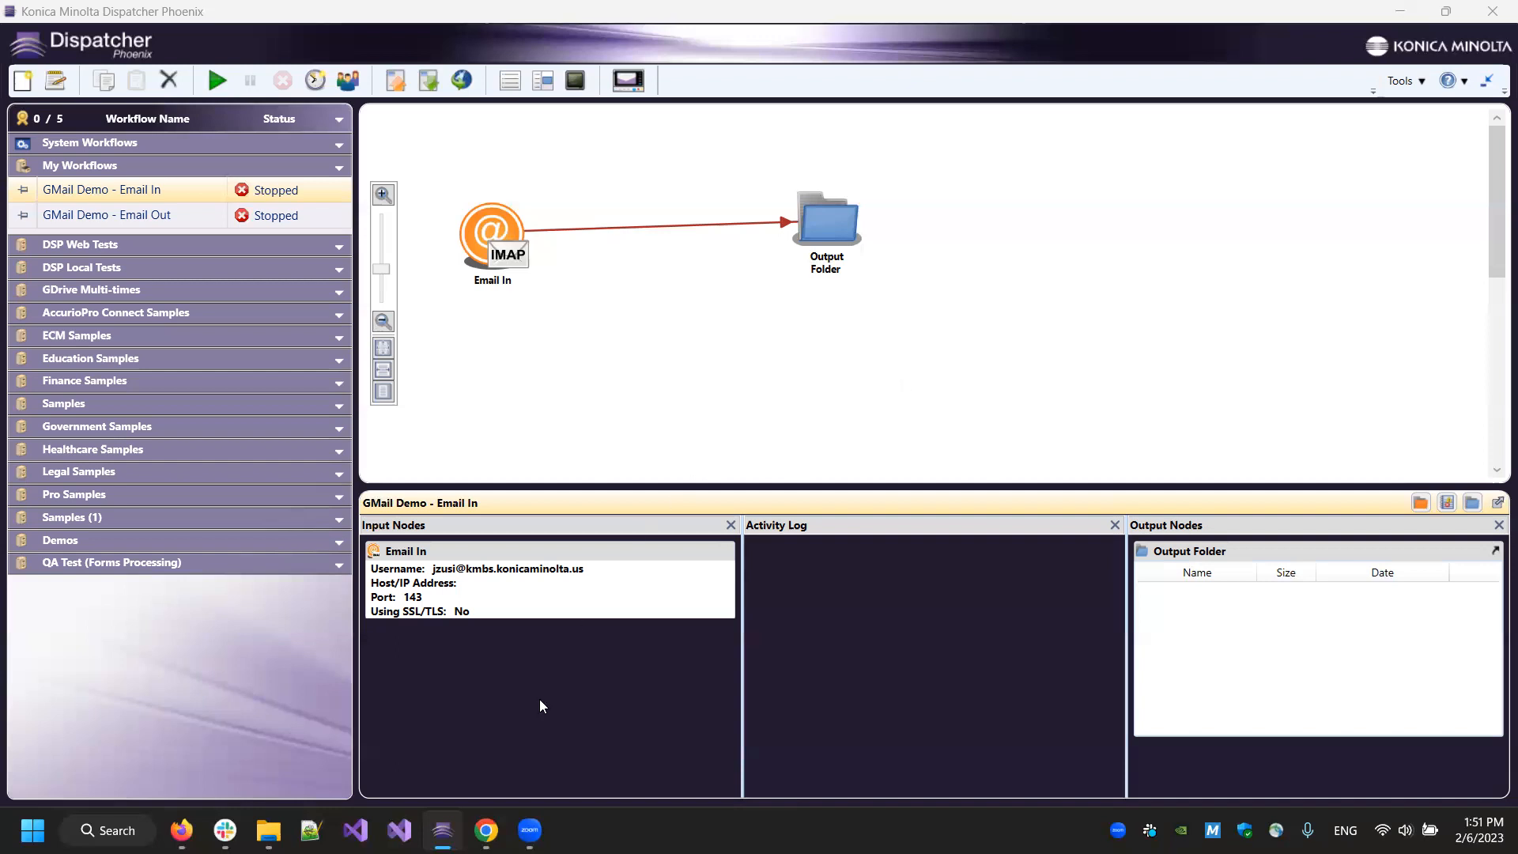
Step: Switch to Chrome, add a Google Mail account in Dispatcher Phoenix Web, and allow kmbs.us to access the chosen Google account
mouse_move(486, 830)
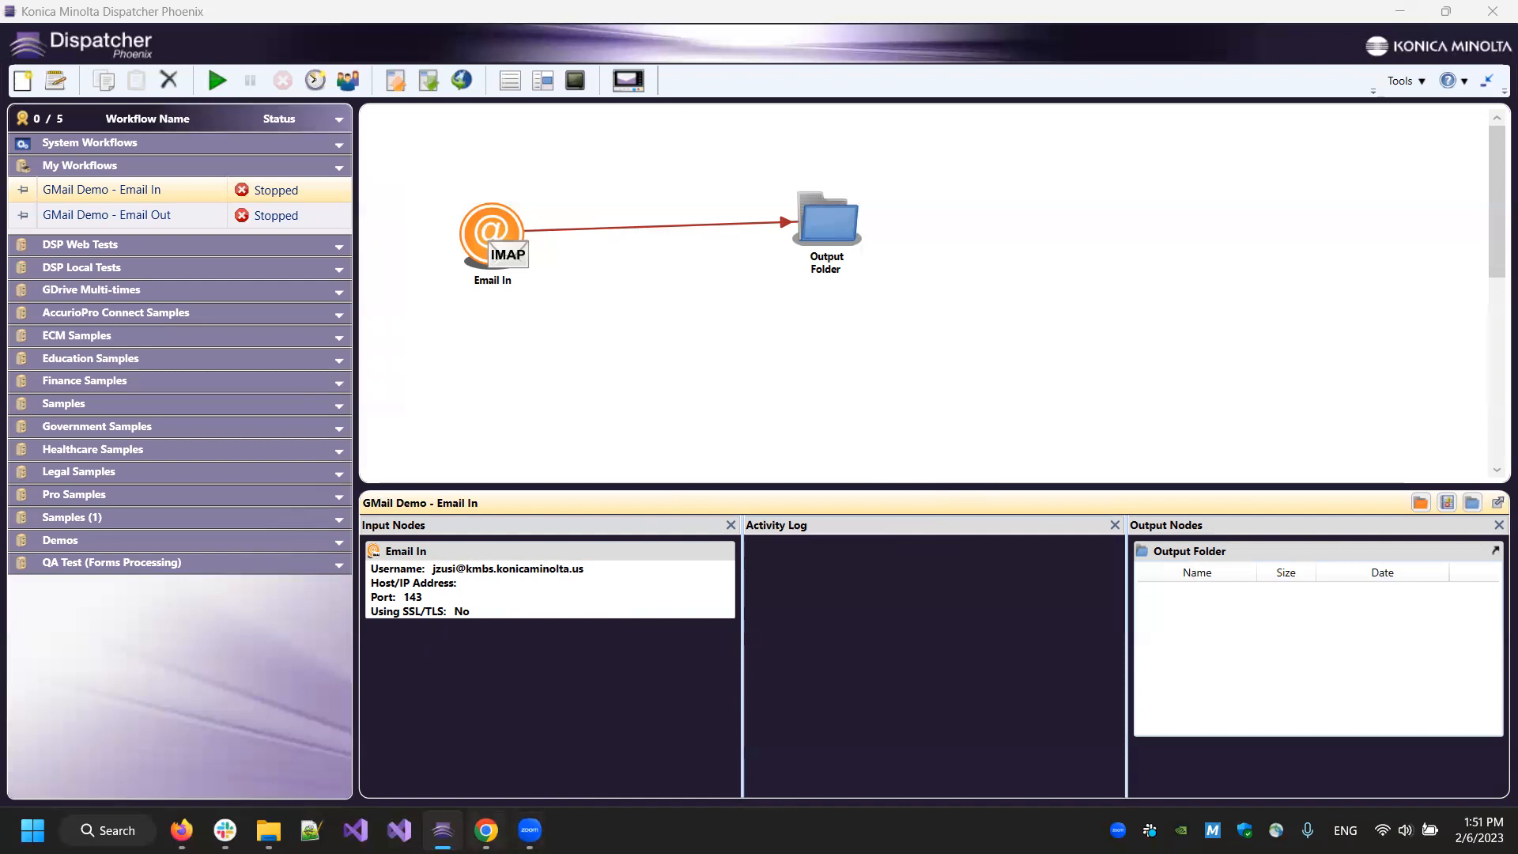
click(487, 830)
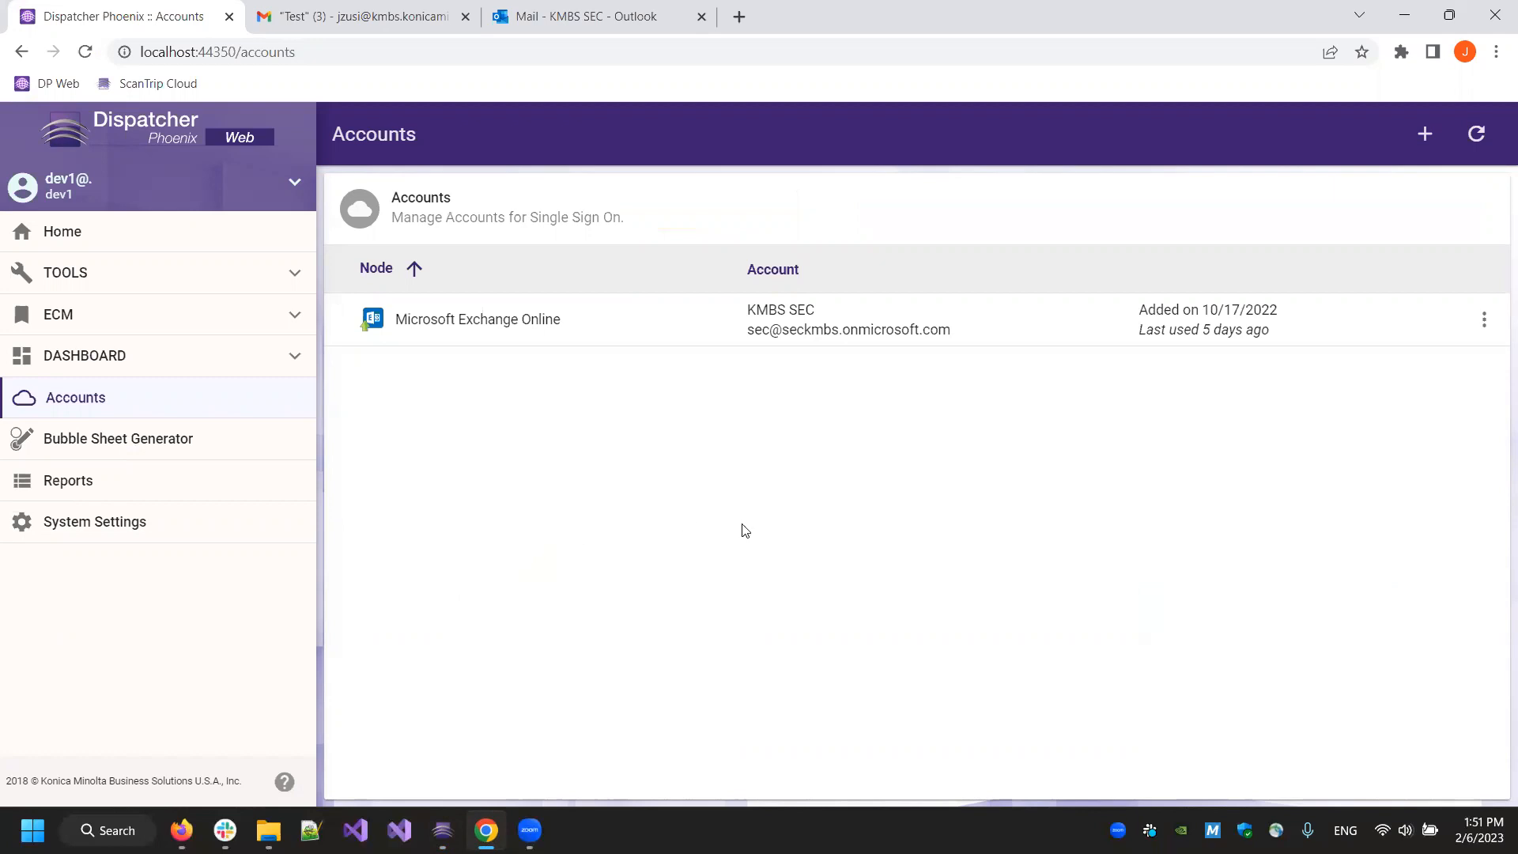
click(1425, 134)
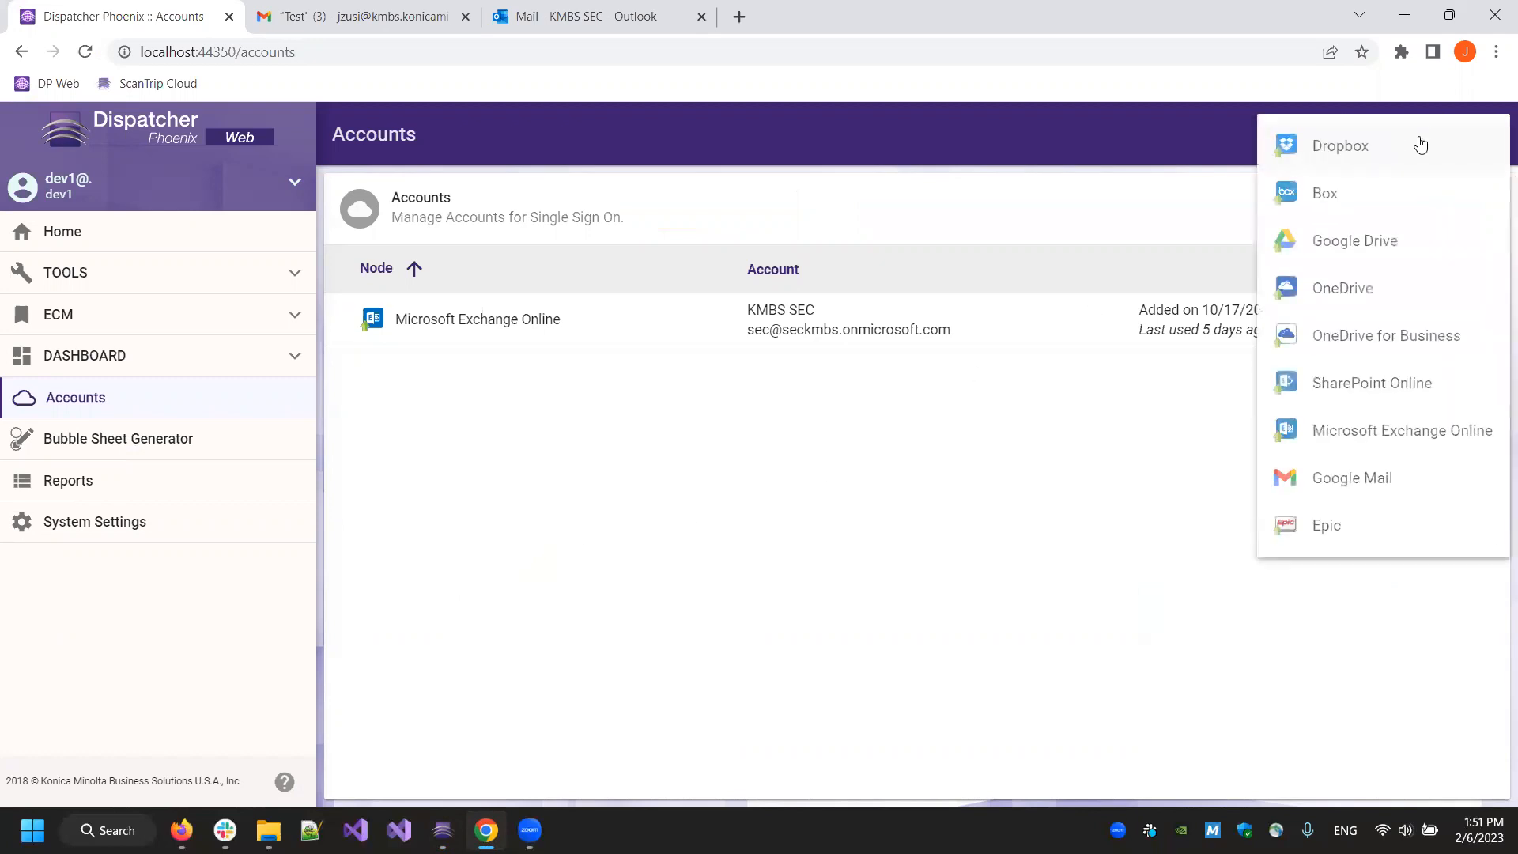
click(1142, 232)
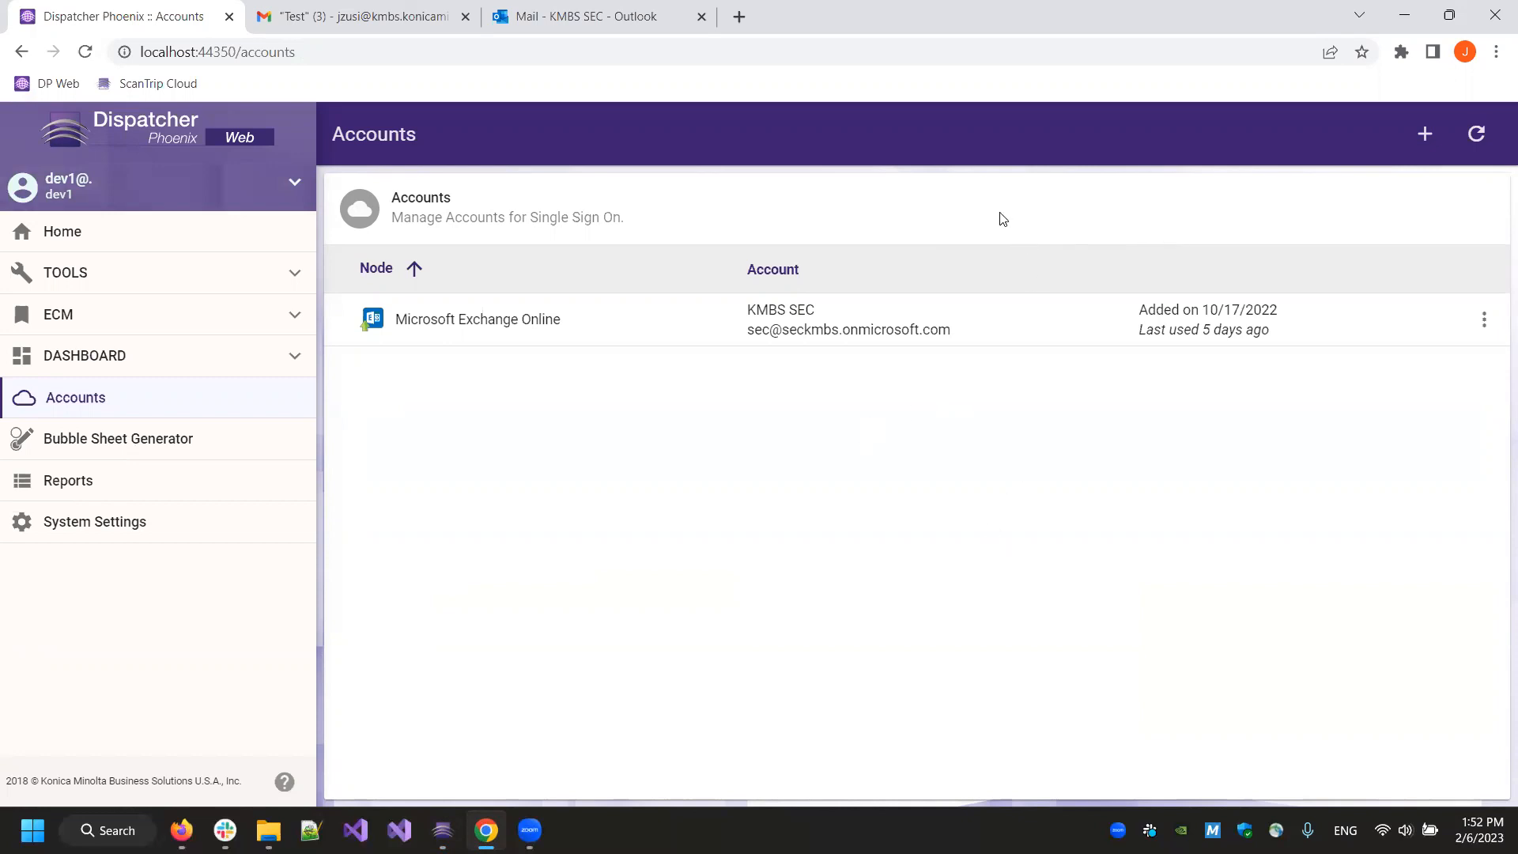
click(1426, 136)
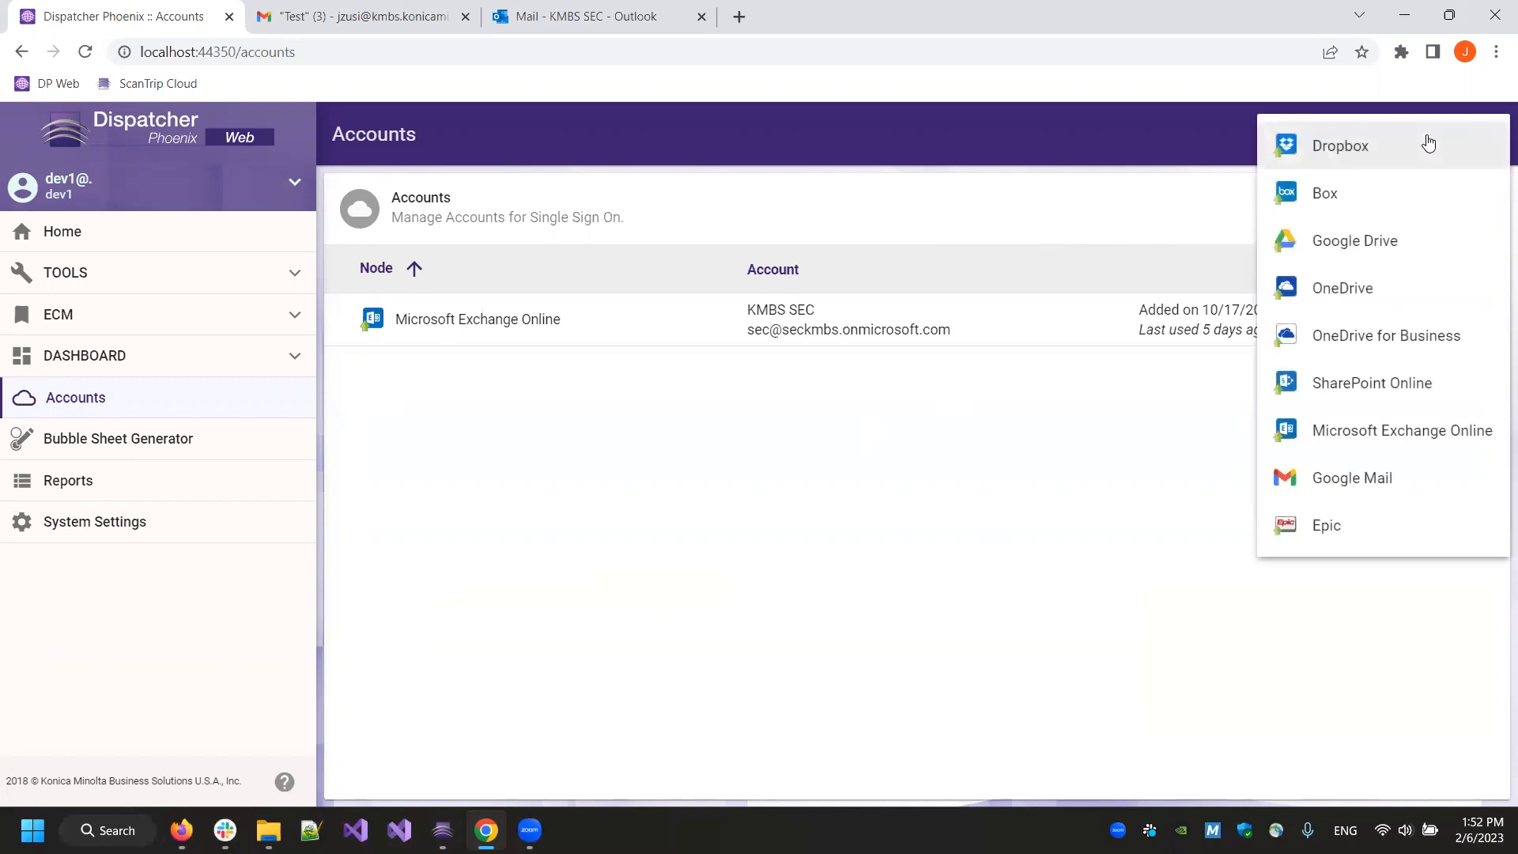
click(1396, 486)
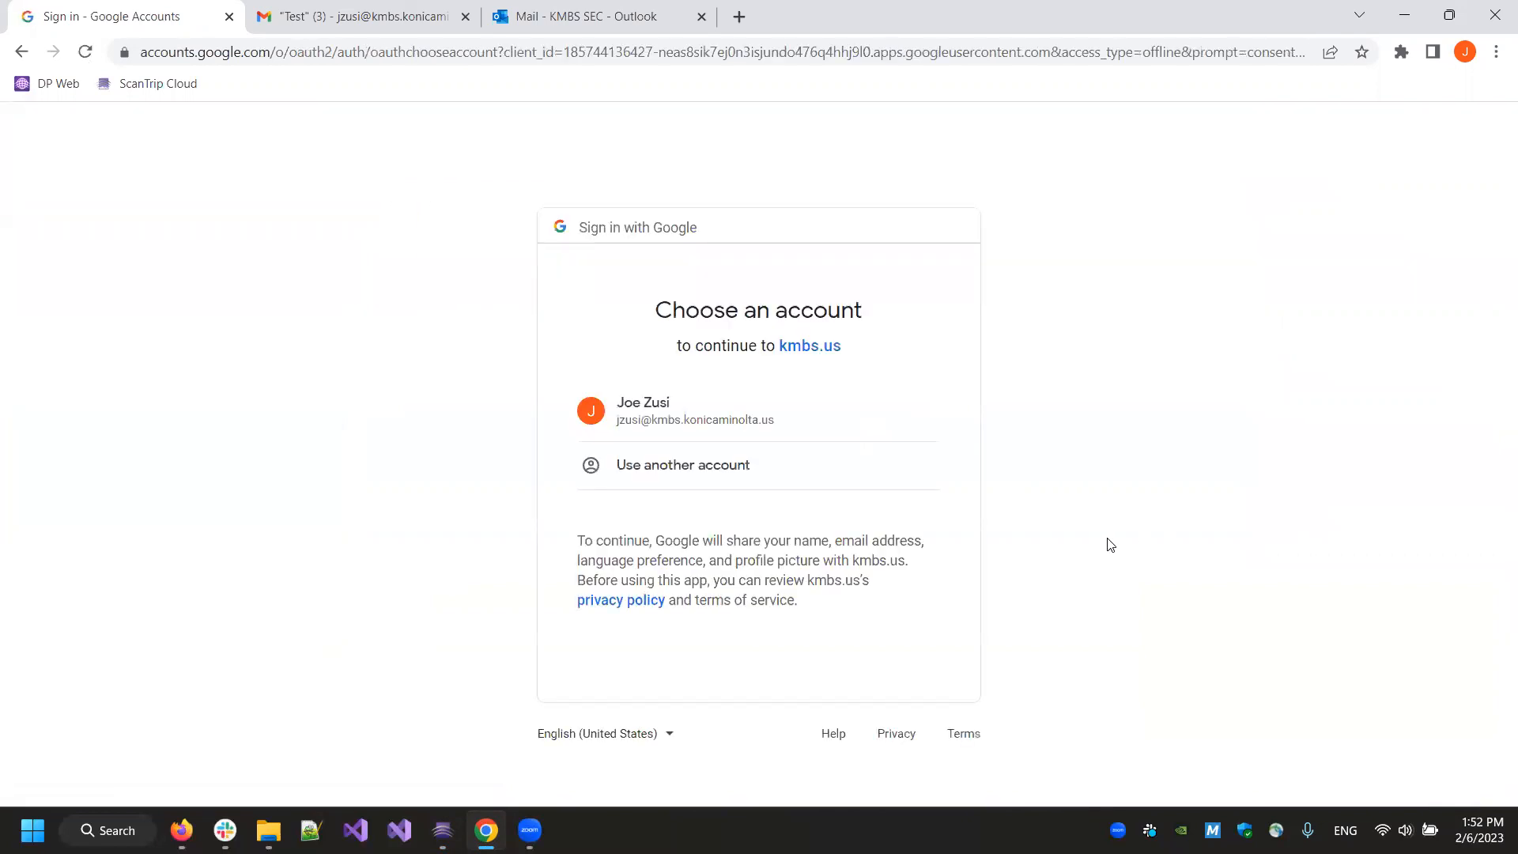
click(813, 419)
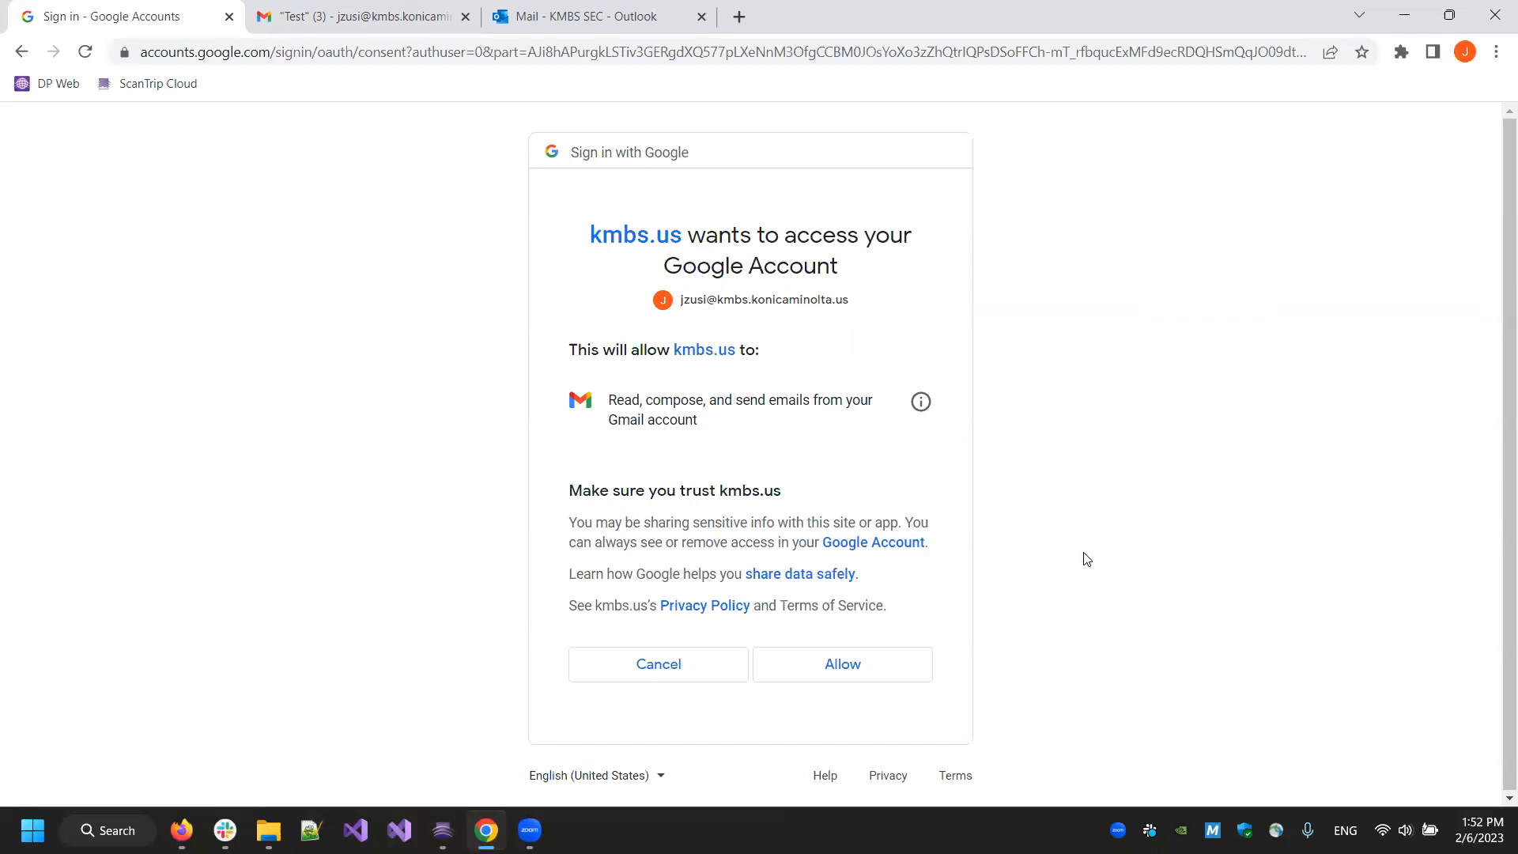
click(808, 667)
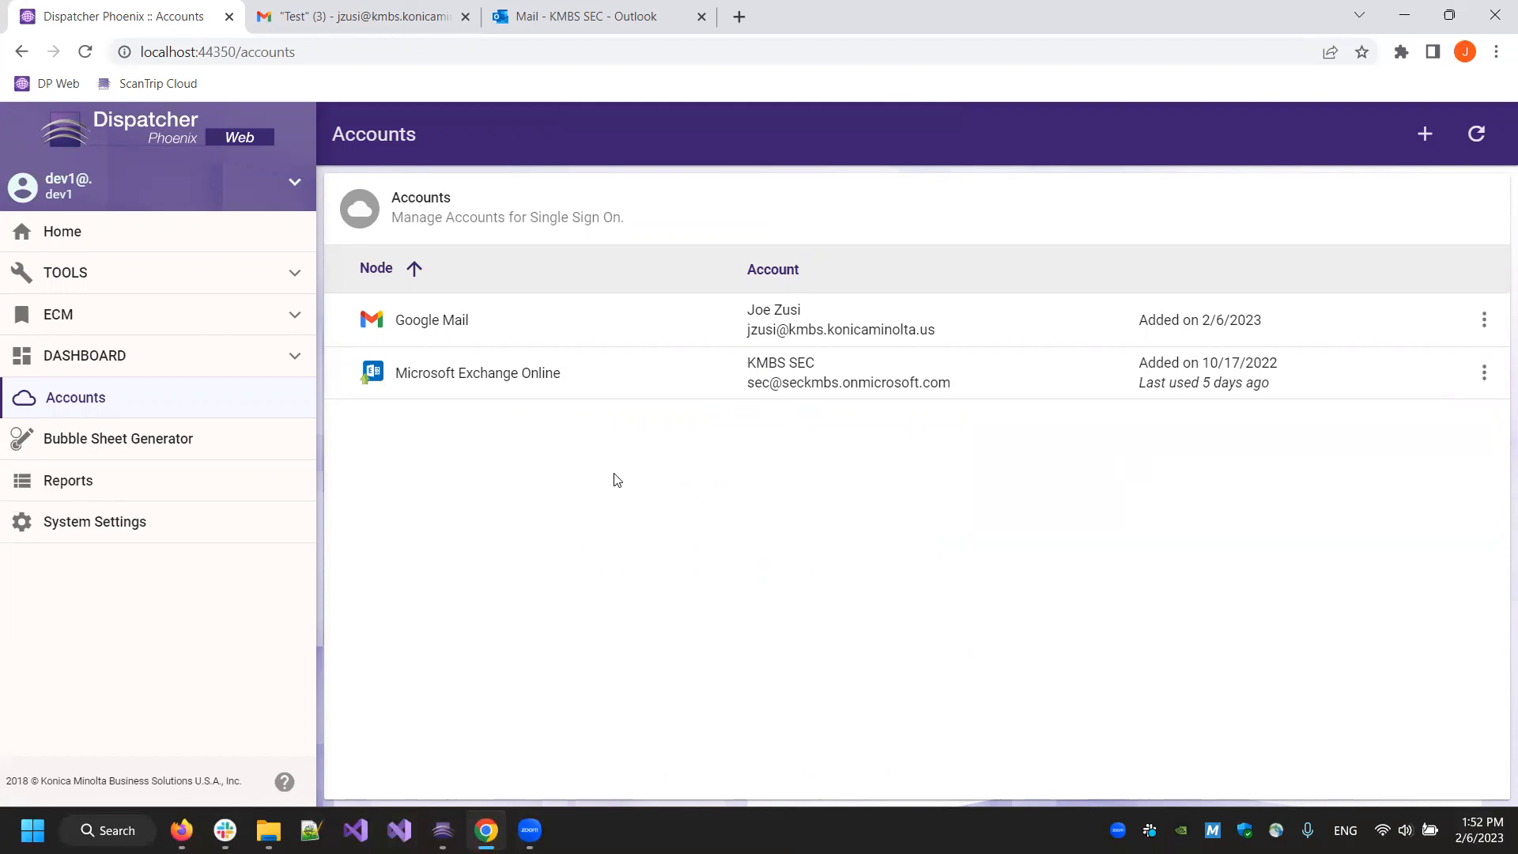
Step: Switch back to the Dispatcher Phoenix desktop app and create a new workflow with an Email In node connected to an Output Folder node
click(443, 830)
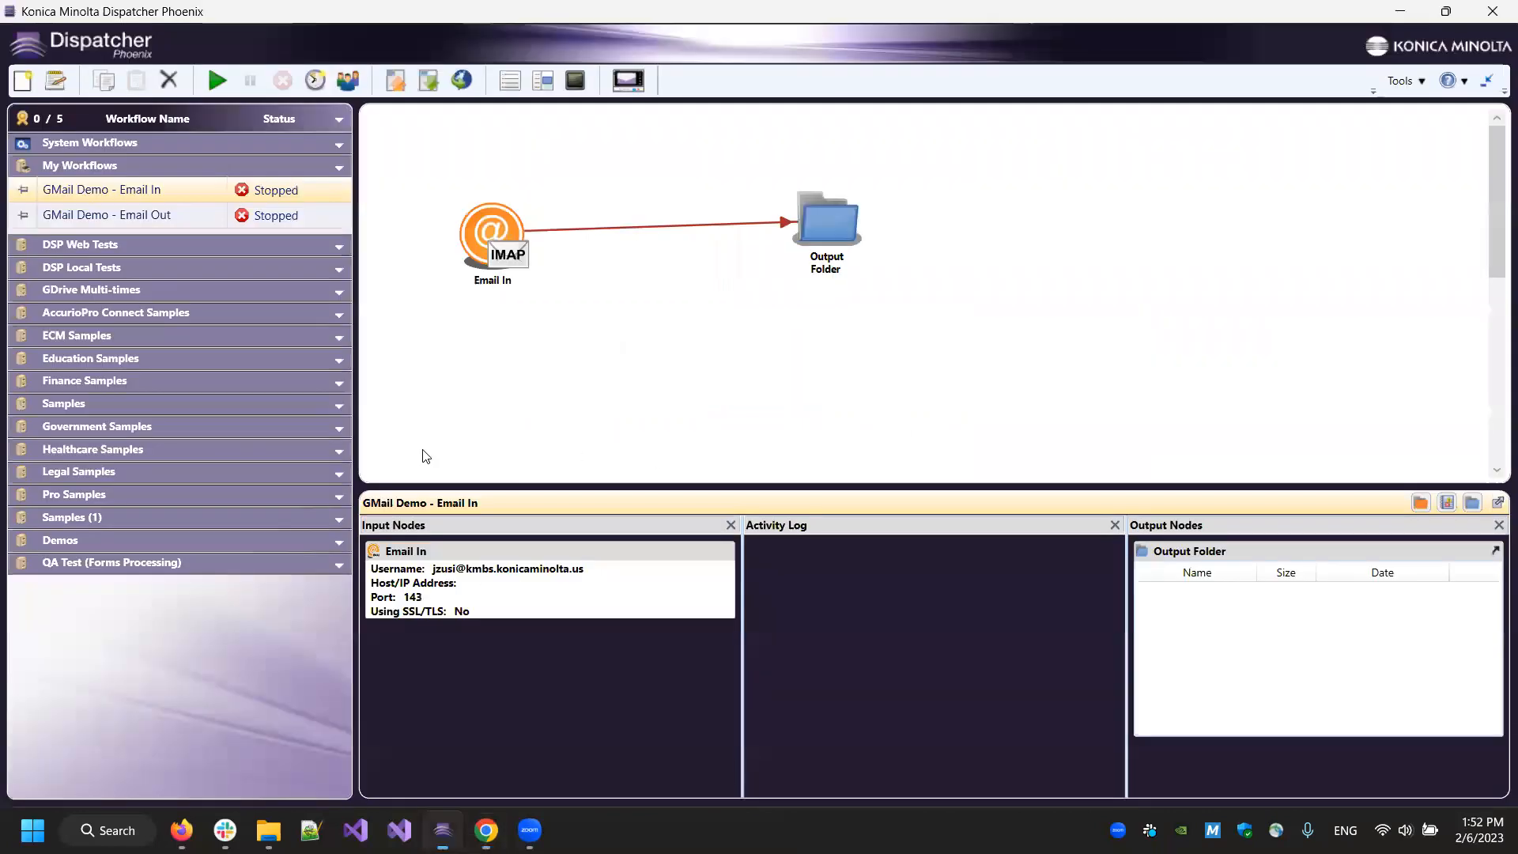
click(20, 83)
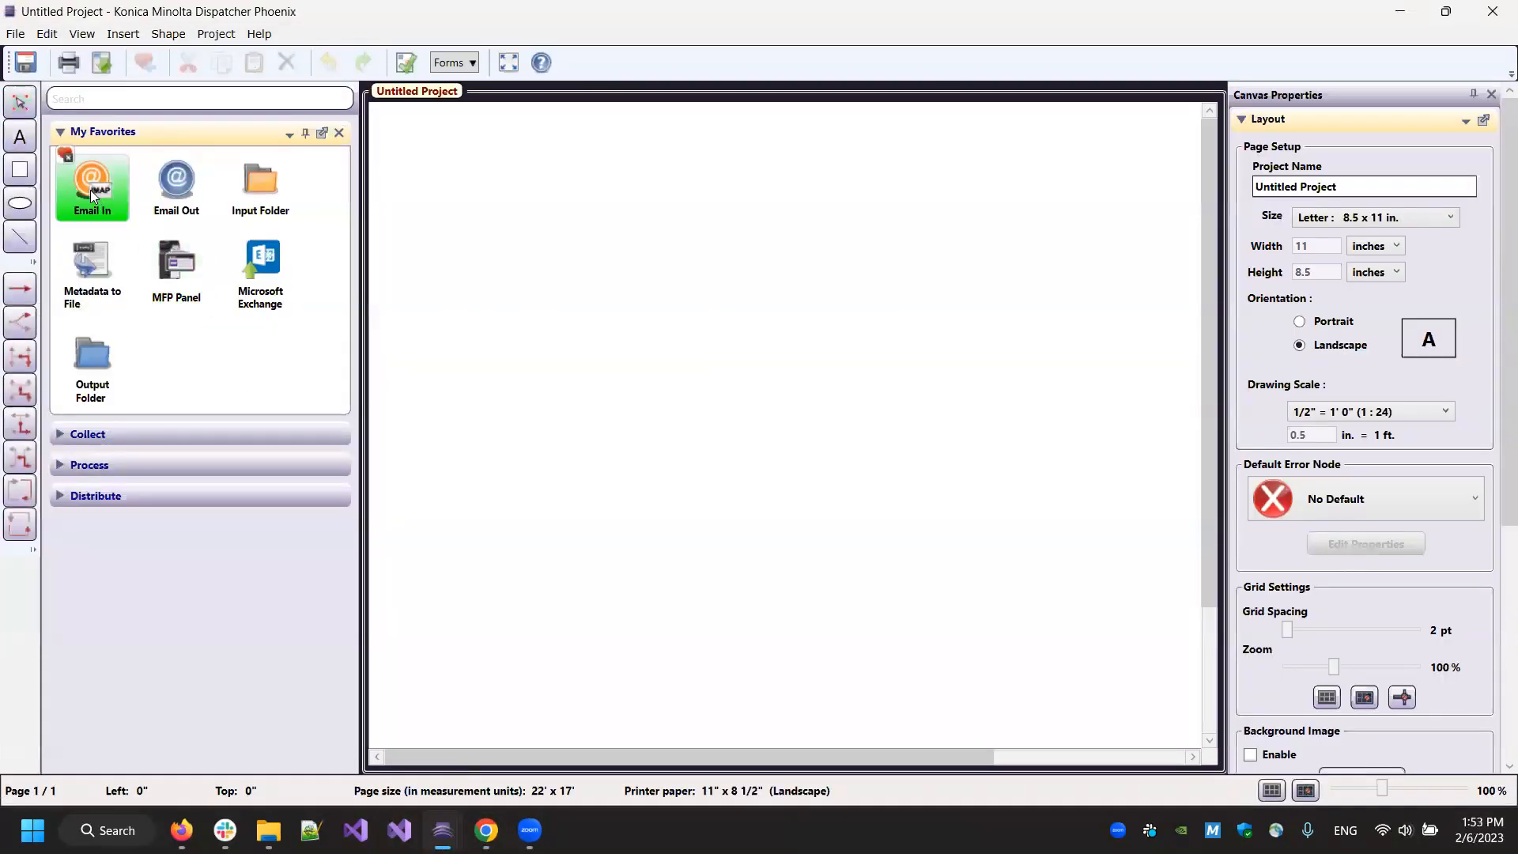
drag(90, 190, 537, 235)
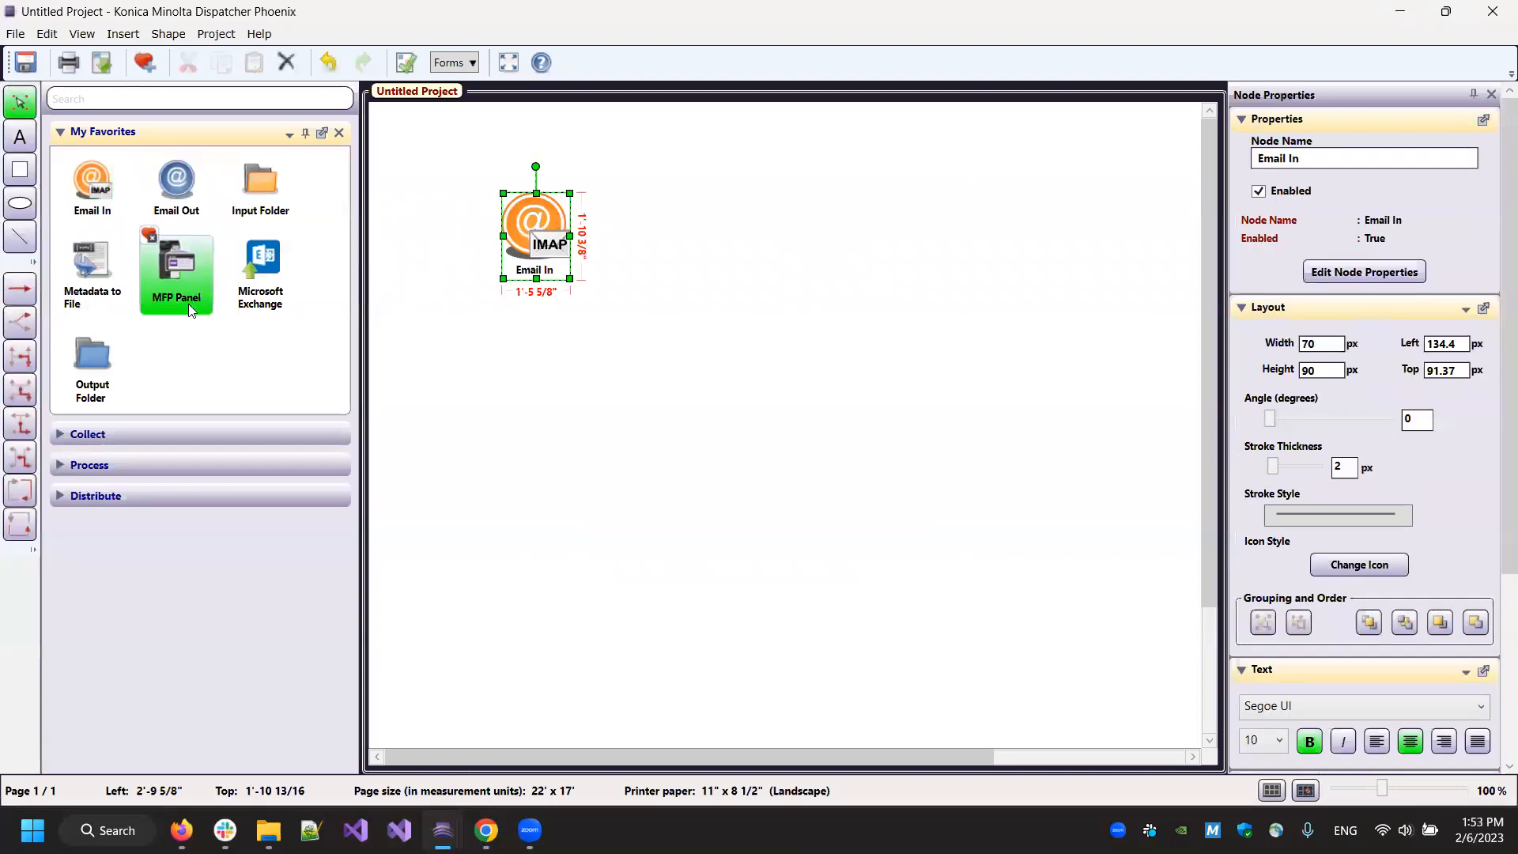
drag(95, 359, 677, 320)
drag(752, 229, 752, 229)
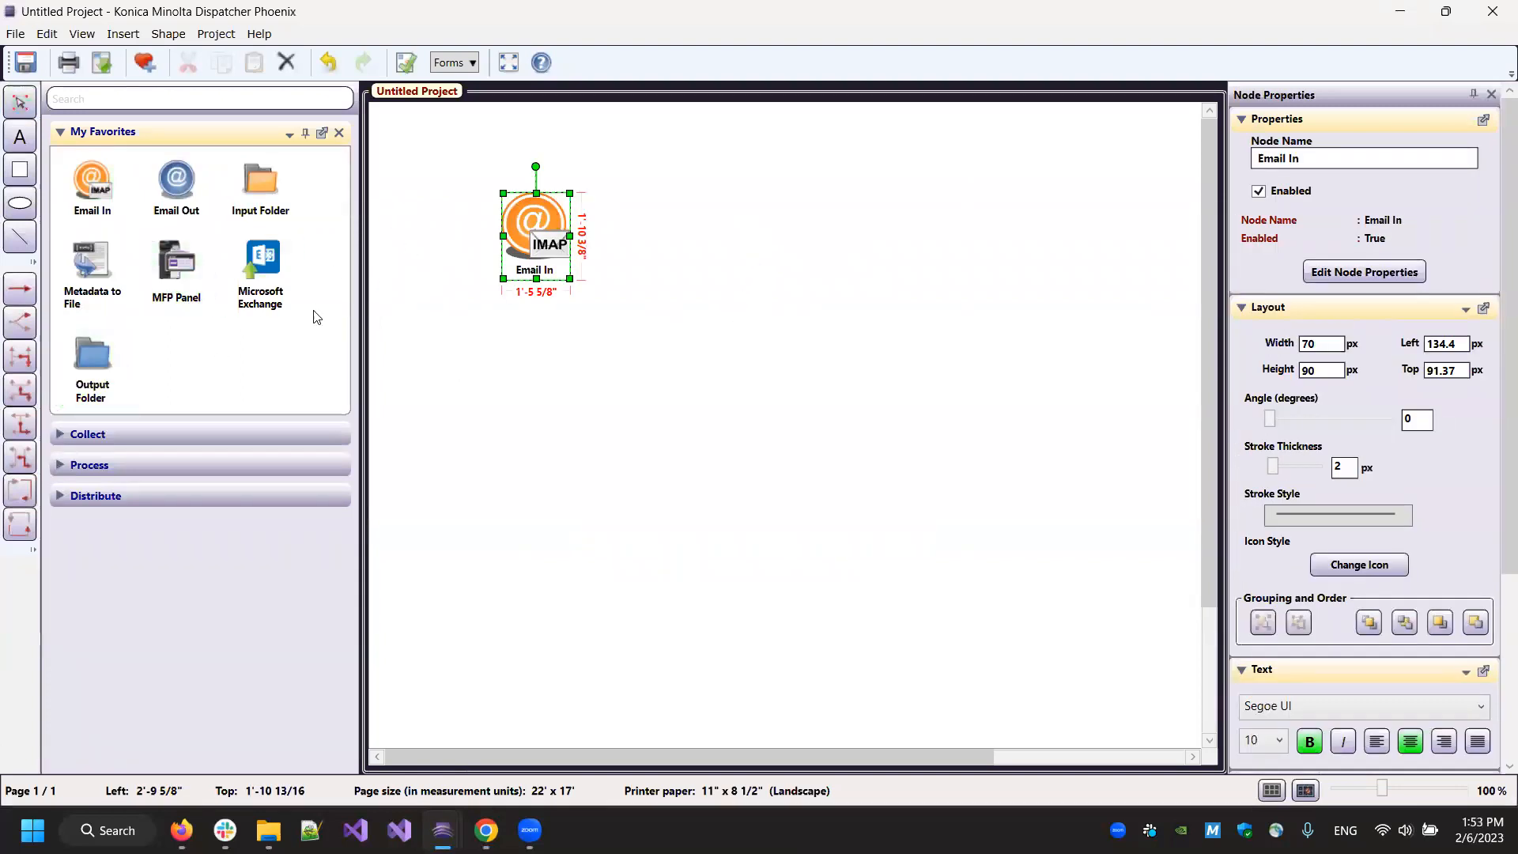
click(20, 288)
drag(534, 234, 757, 255)
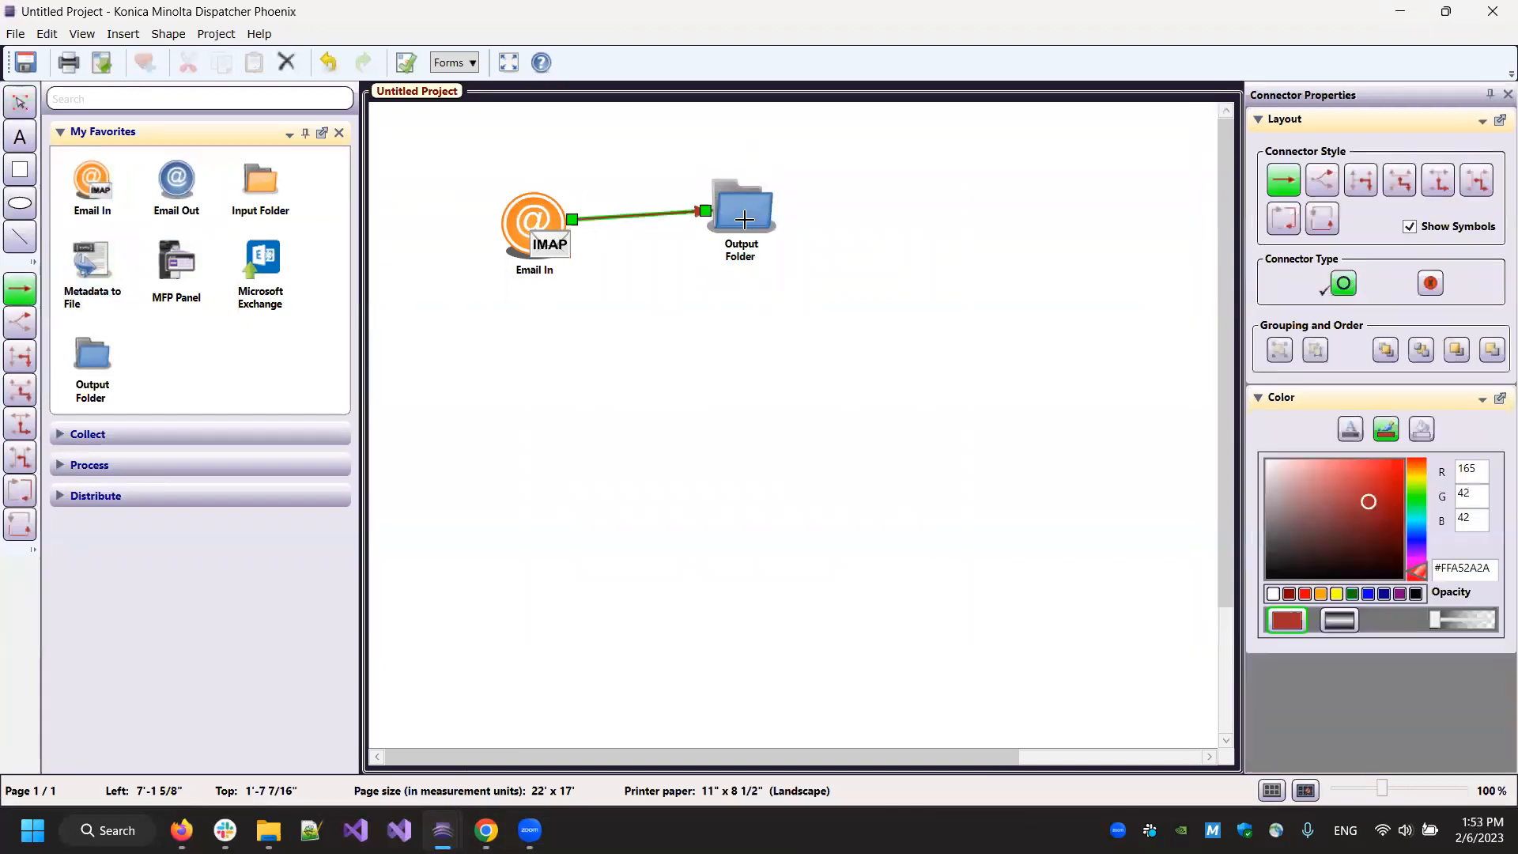
Step: Set the Output Folder node's directory to Documents\Test Files\output, save the node, and check that folder in File Explorer
double_click(745, 219)
click(977, 301)
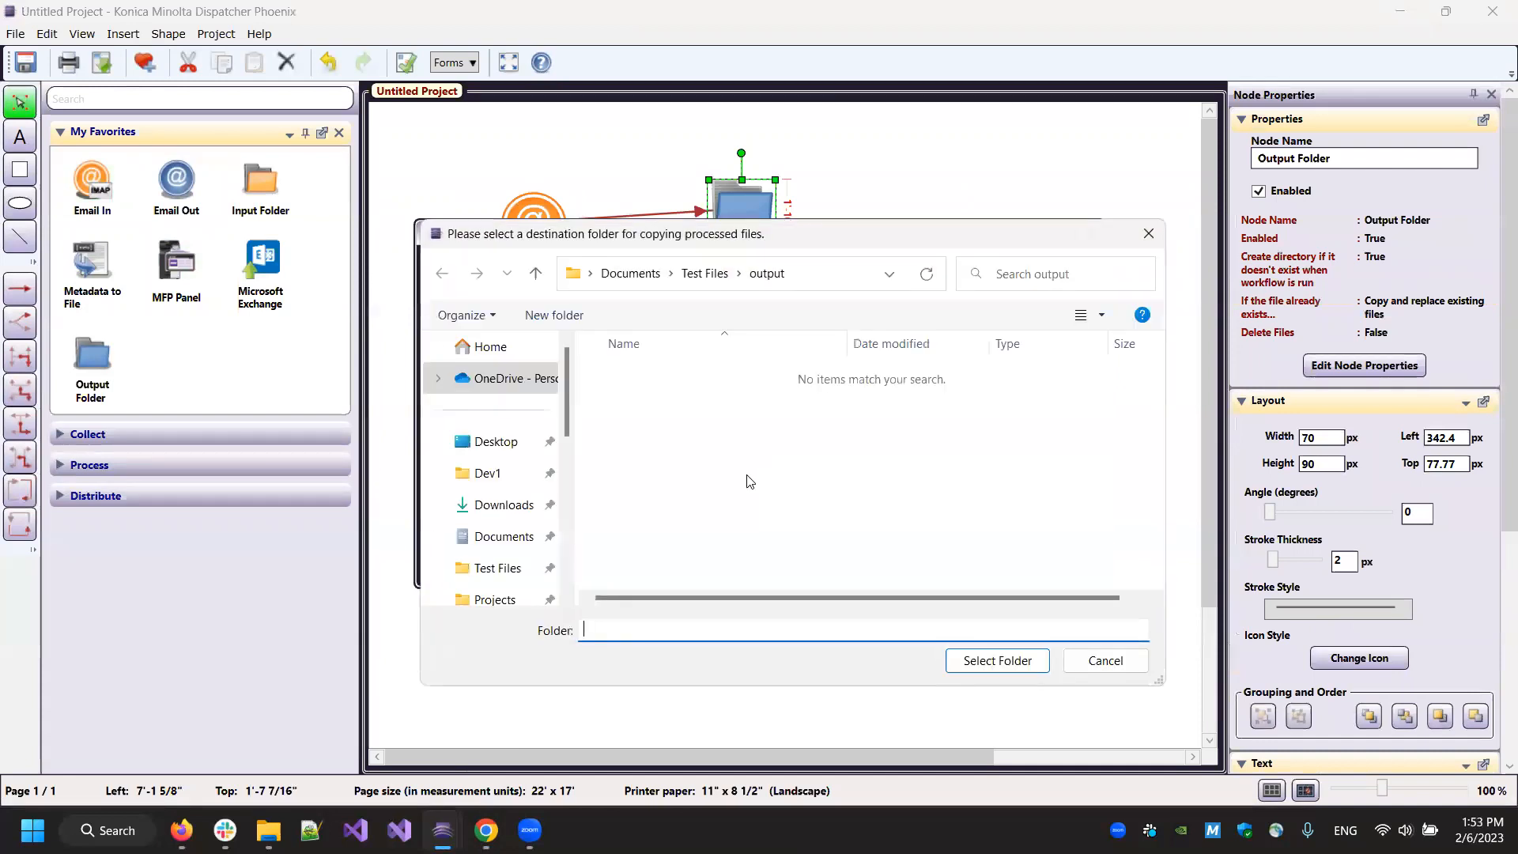
click(988, 663)
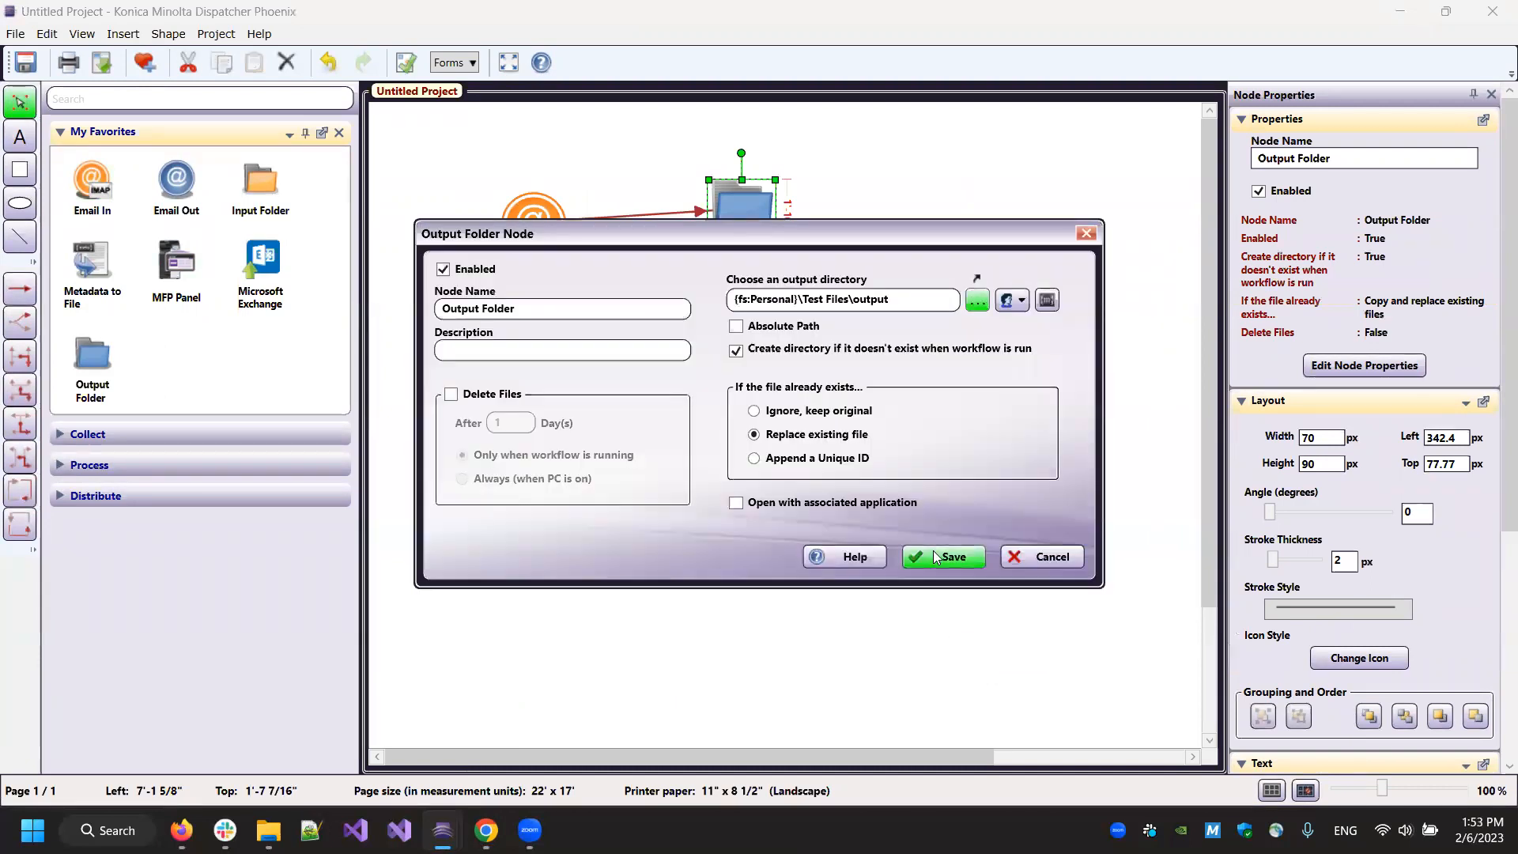
click(936, 556)
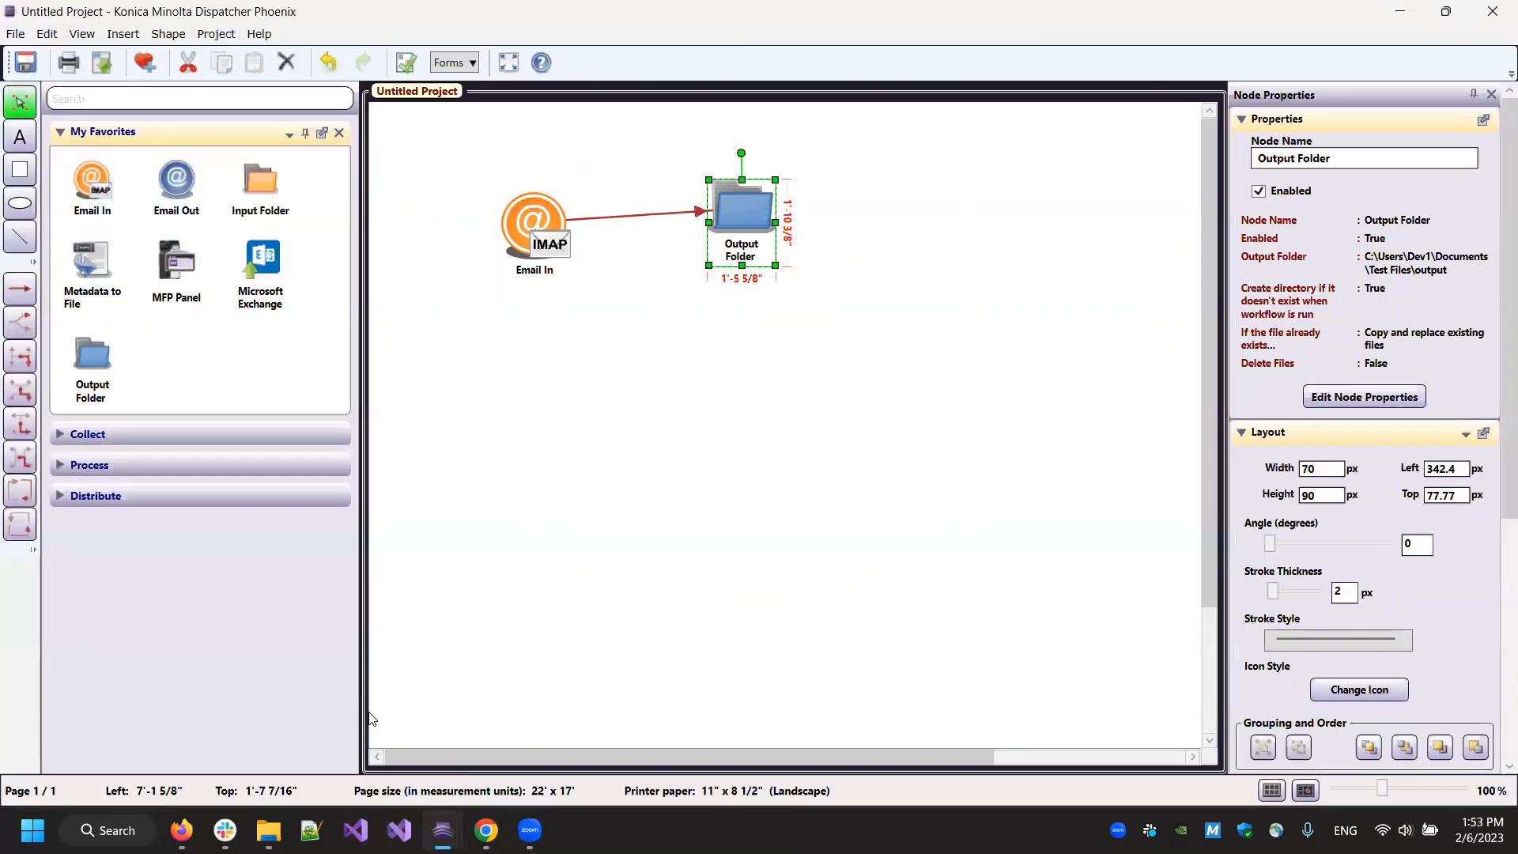
click(269, 828)
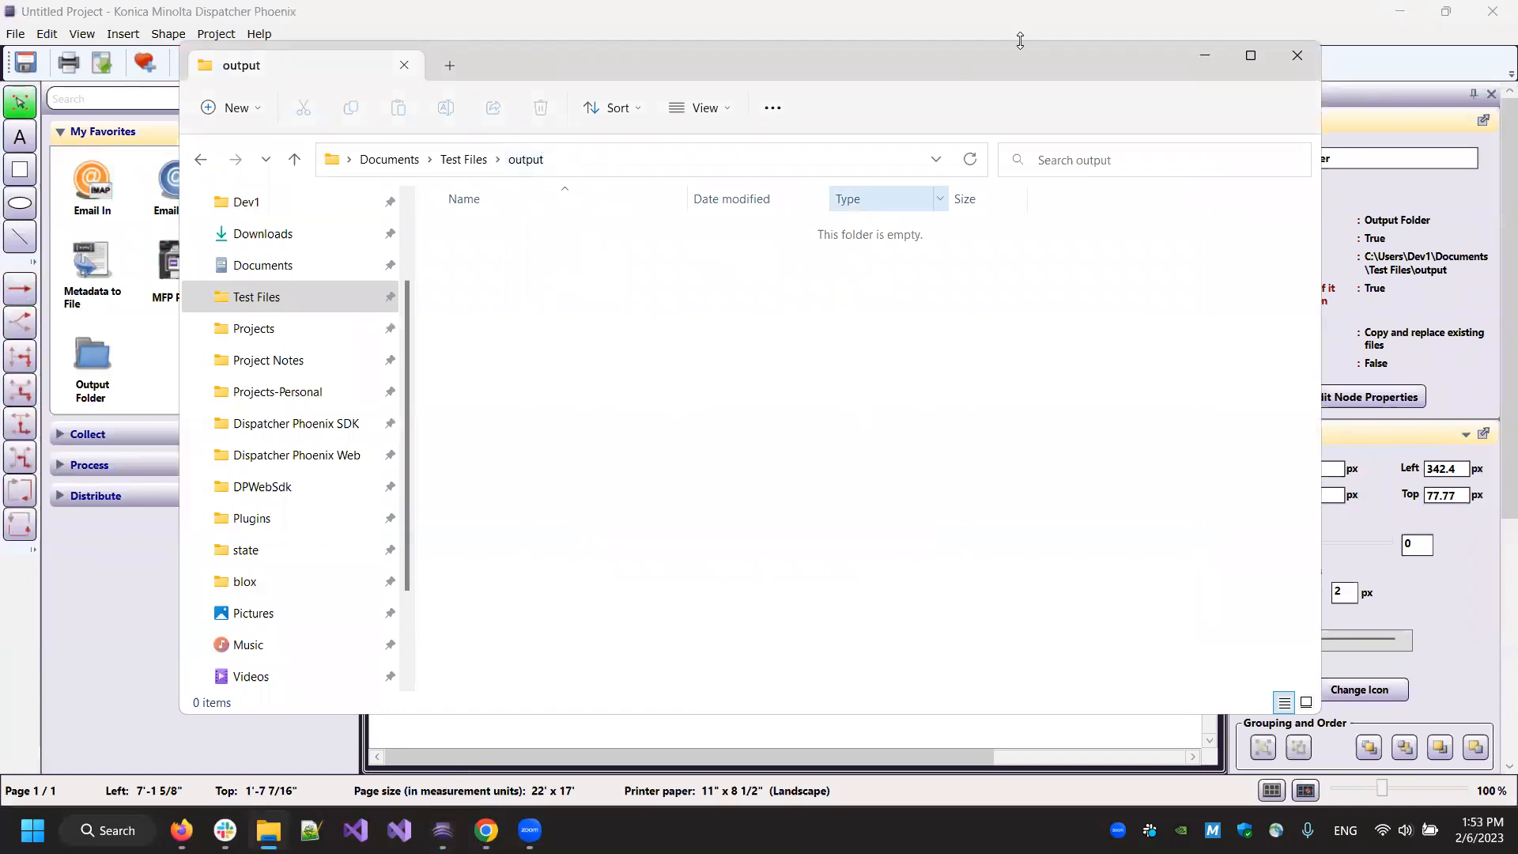
click(1039, 16)
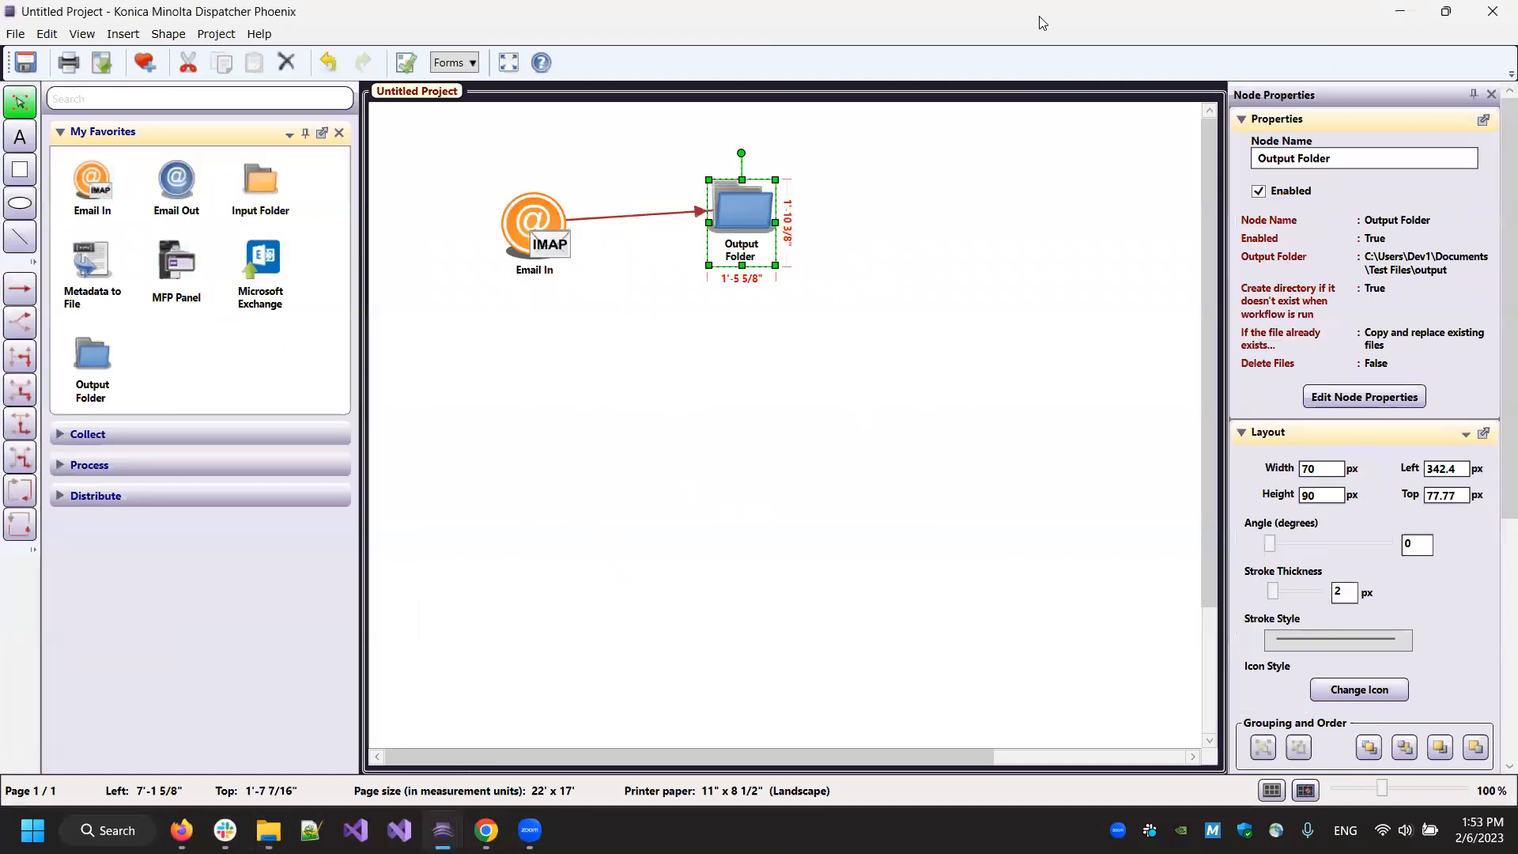
Step: Log the Email In node in with the Google Mail connection type and select the Test mail folder
double_click(551, 241)
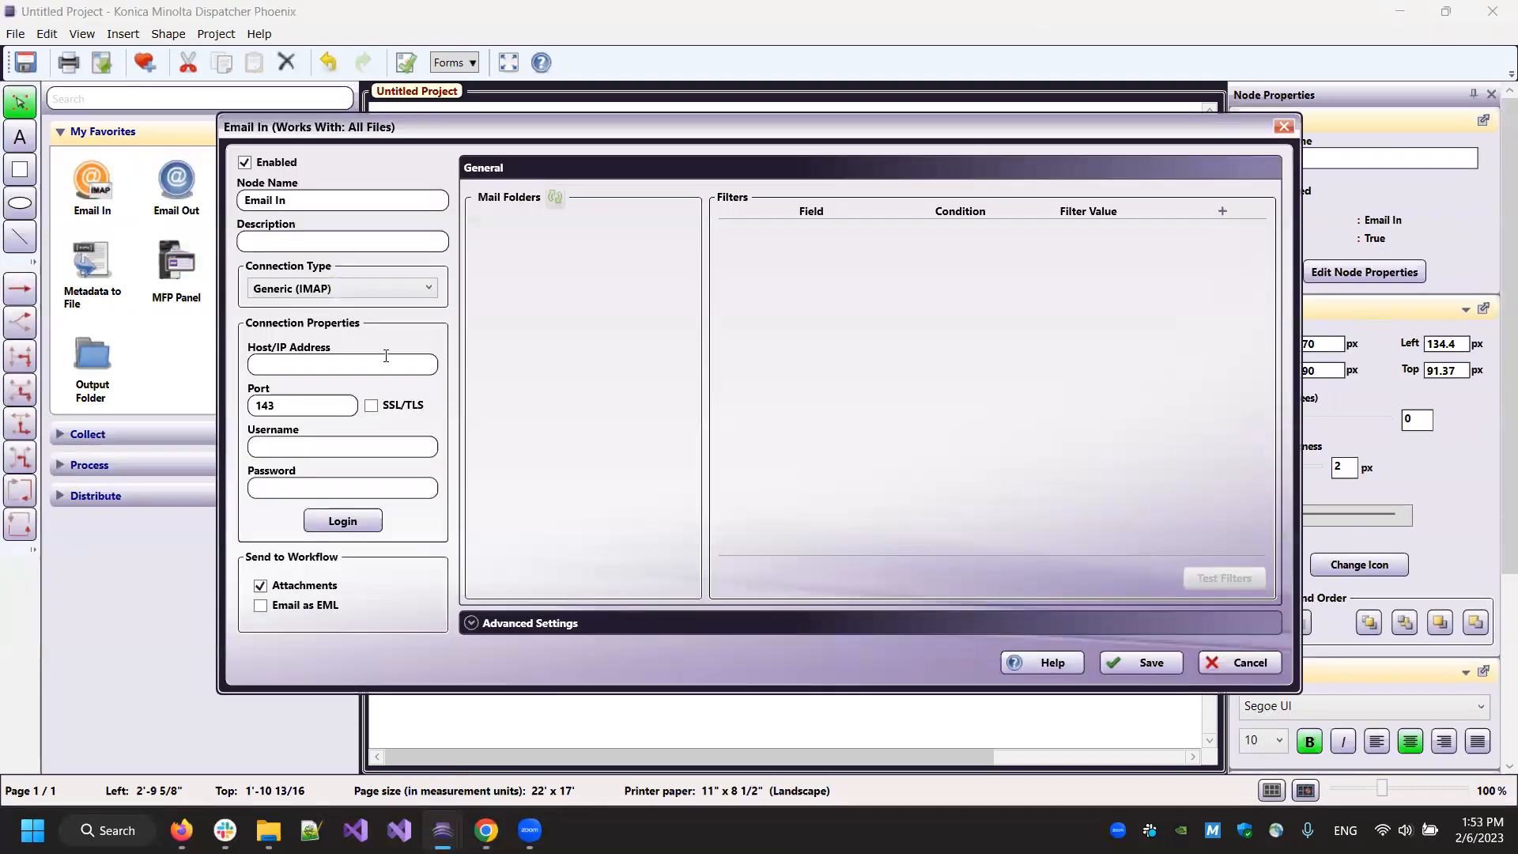
click(426, 298)
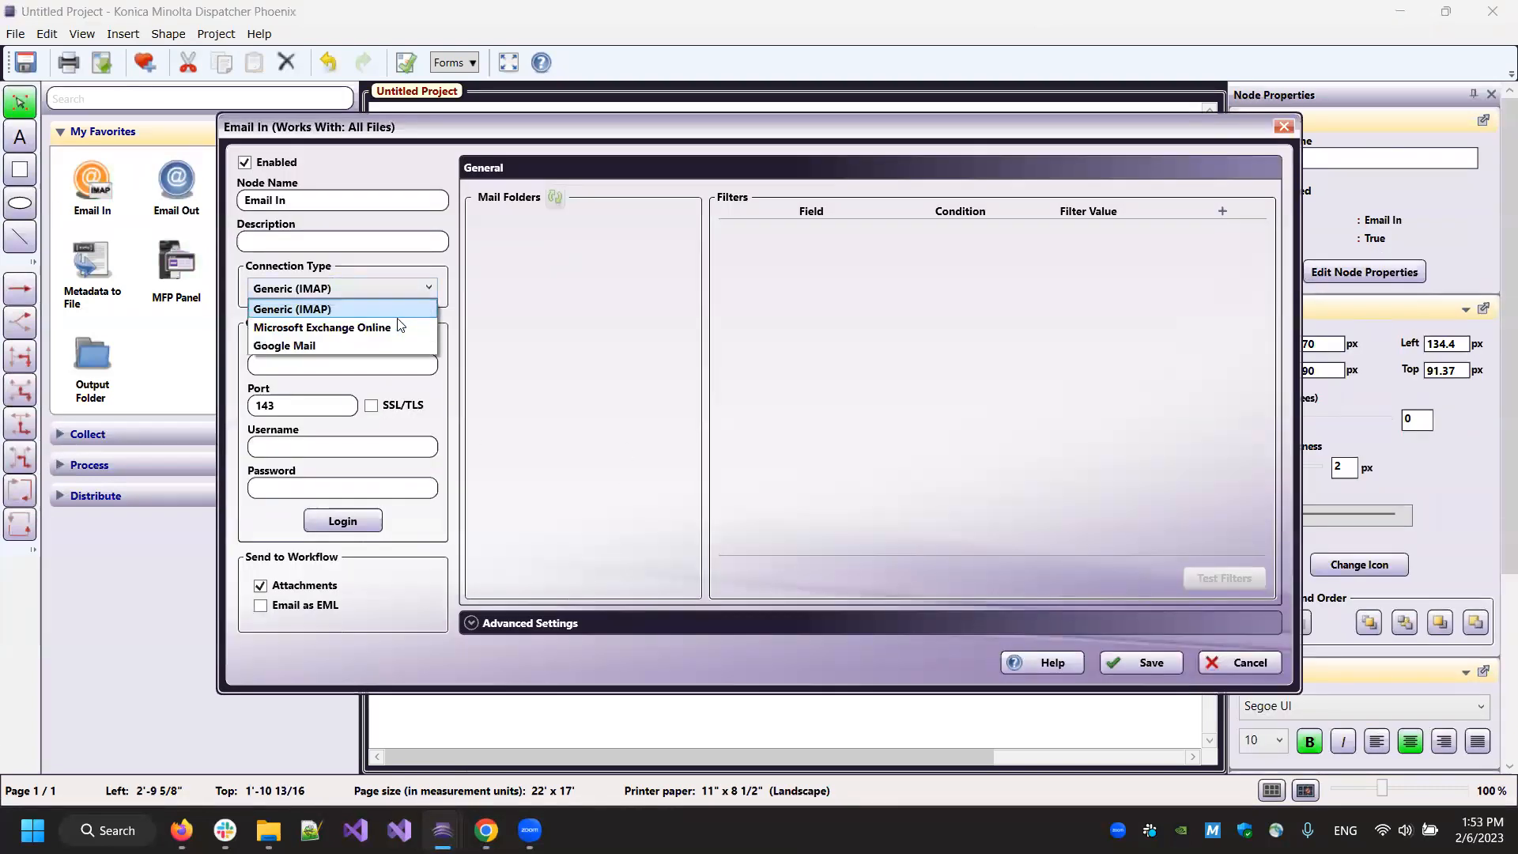
click(322, 346)
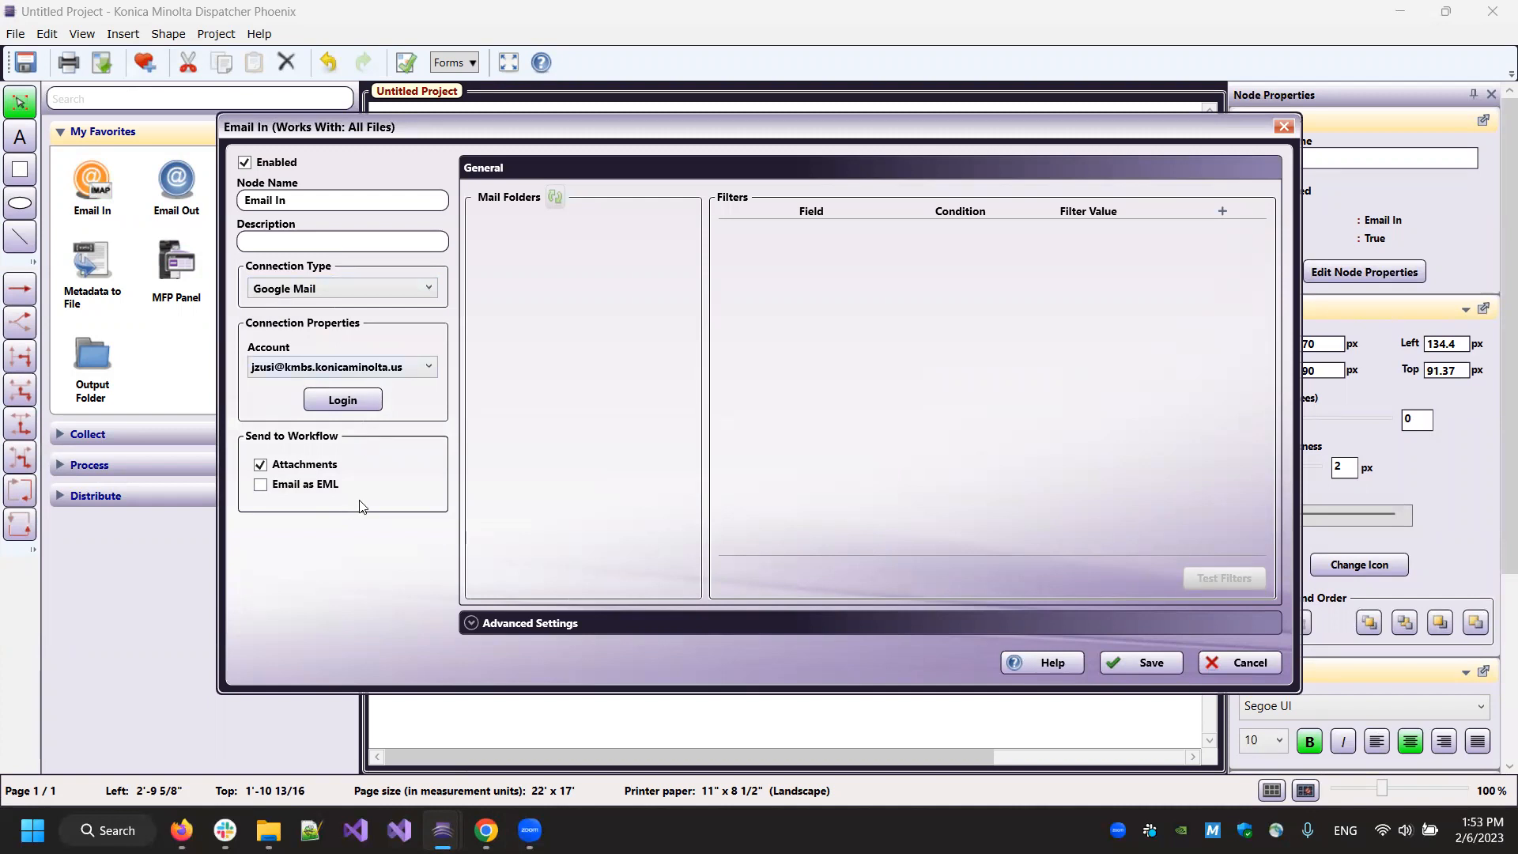
click(342, 400)
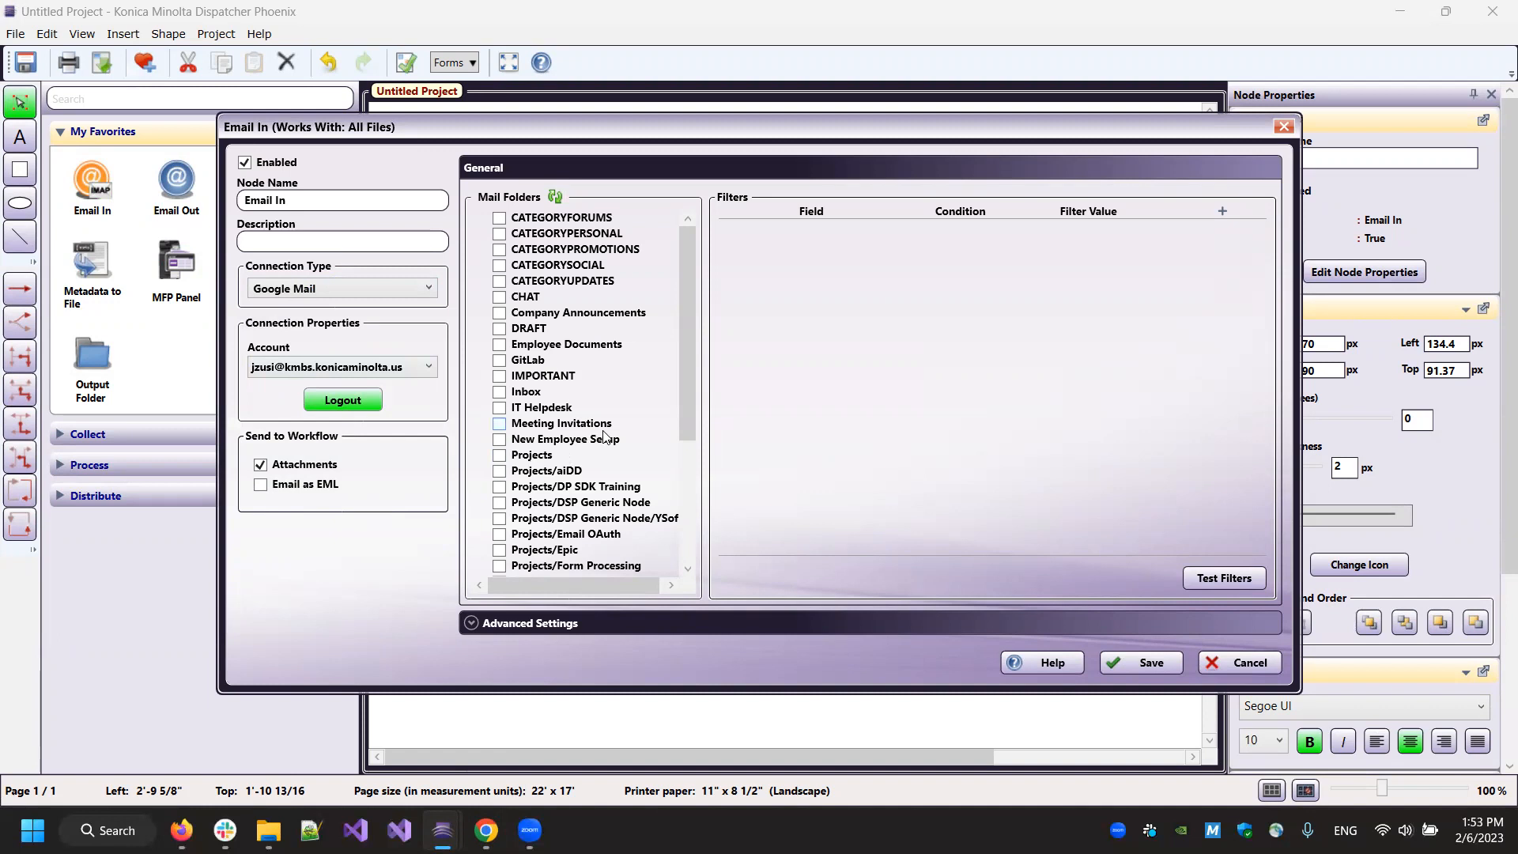
scroll(604, 436, down, 4)
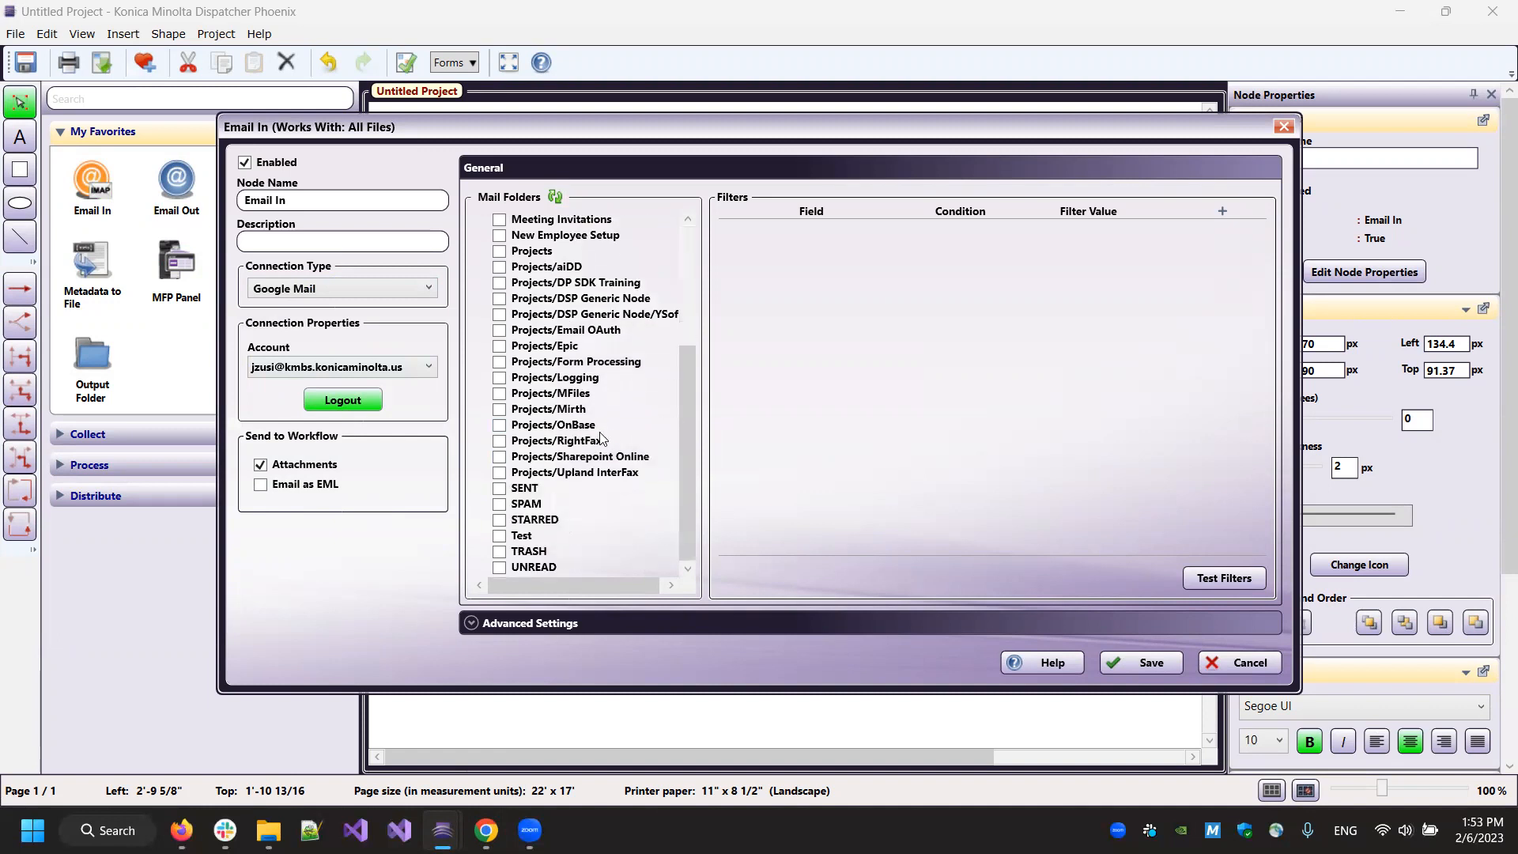
click(500, 537)
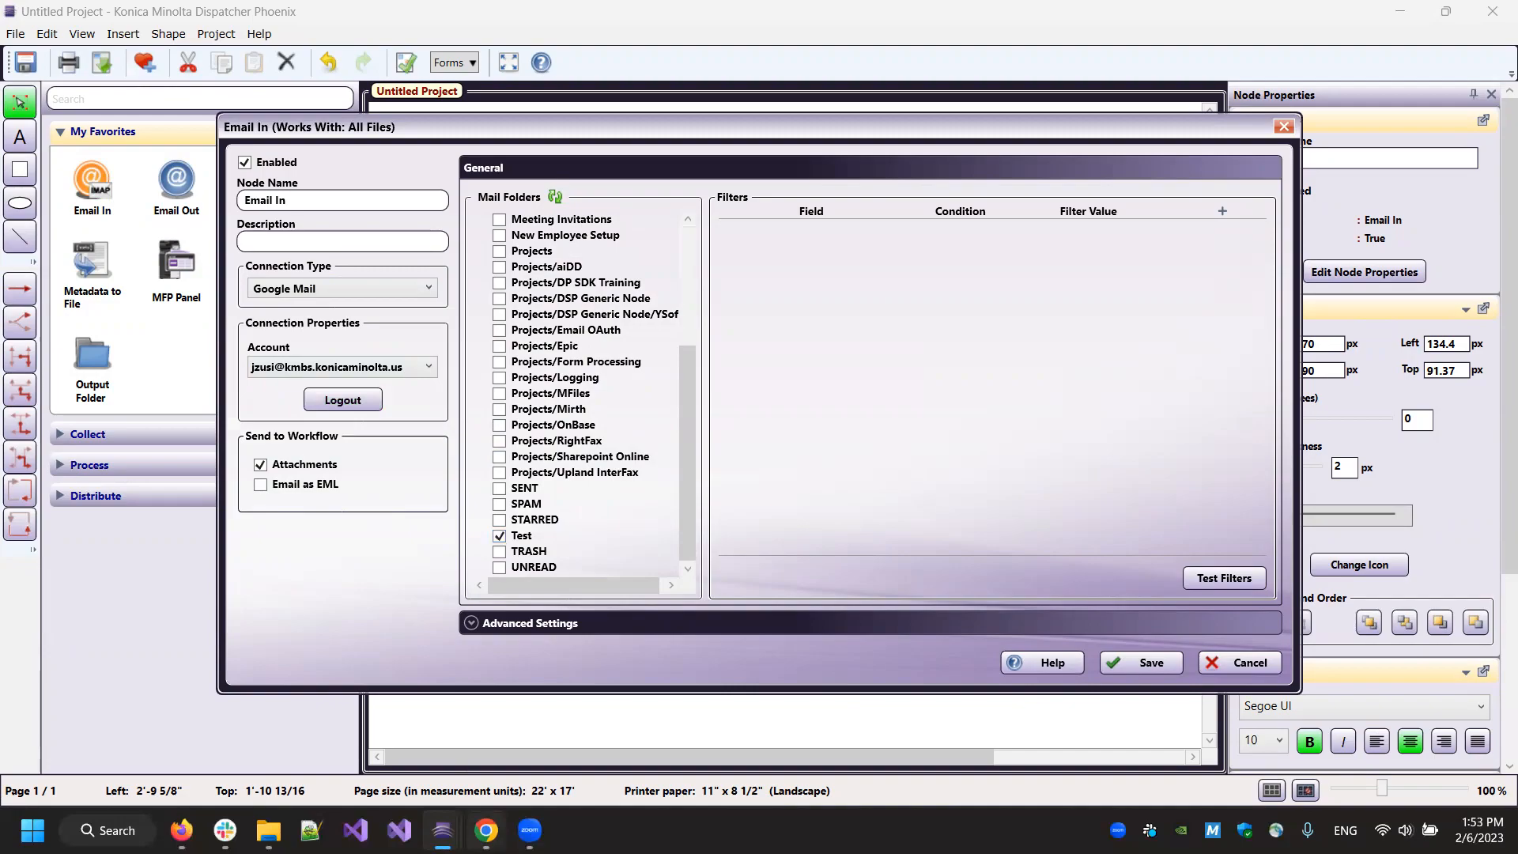
Step: Switch to Gmail in Chrome, examine the Test label's emails with attachments Scribb1.png and Scribb2.png, and return to Dispatcher Phoenix
key(alt+Tab)
click(362, 27)
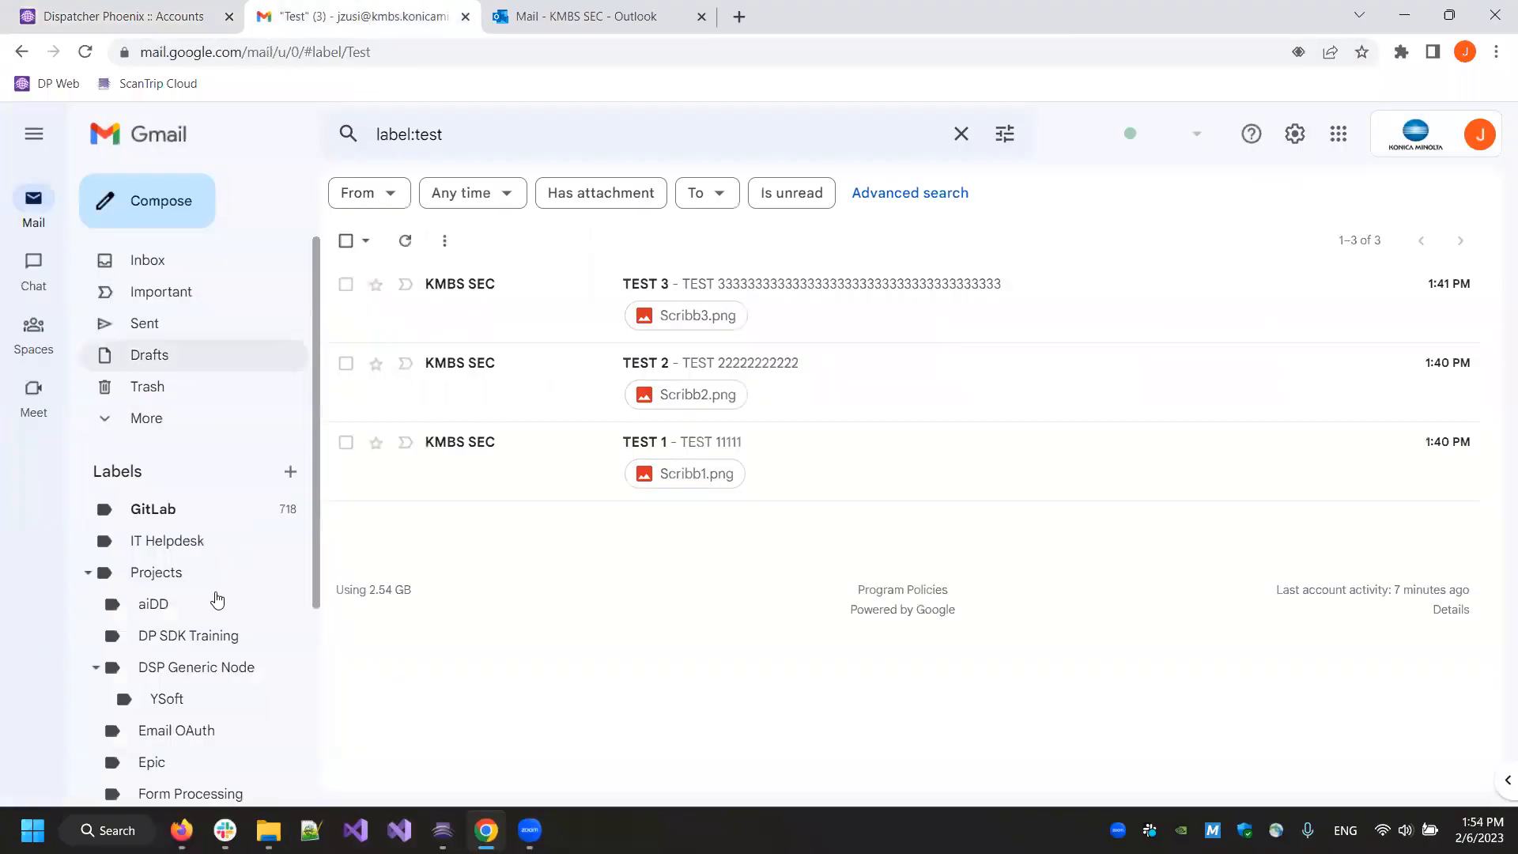
scroll(218, 601, down, 4)
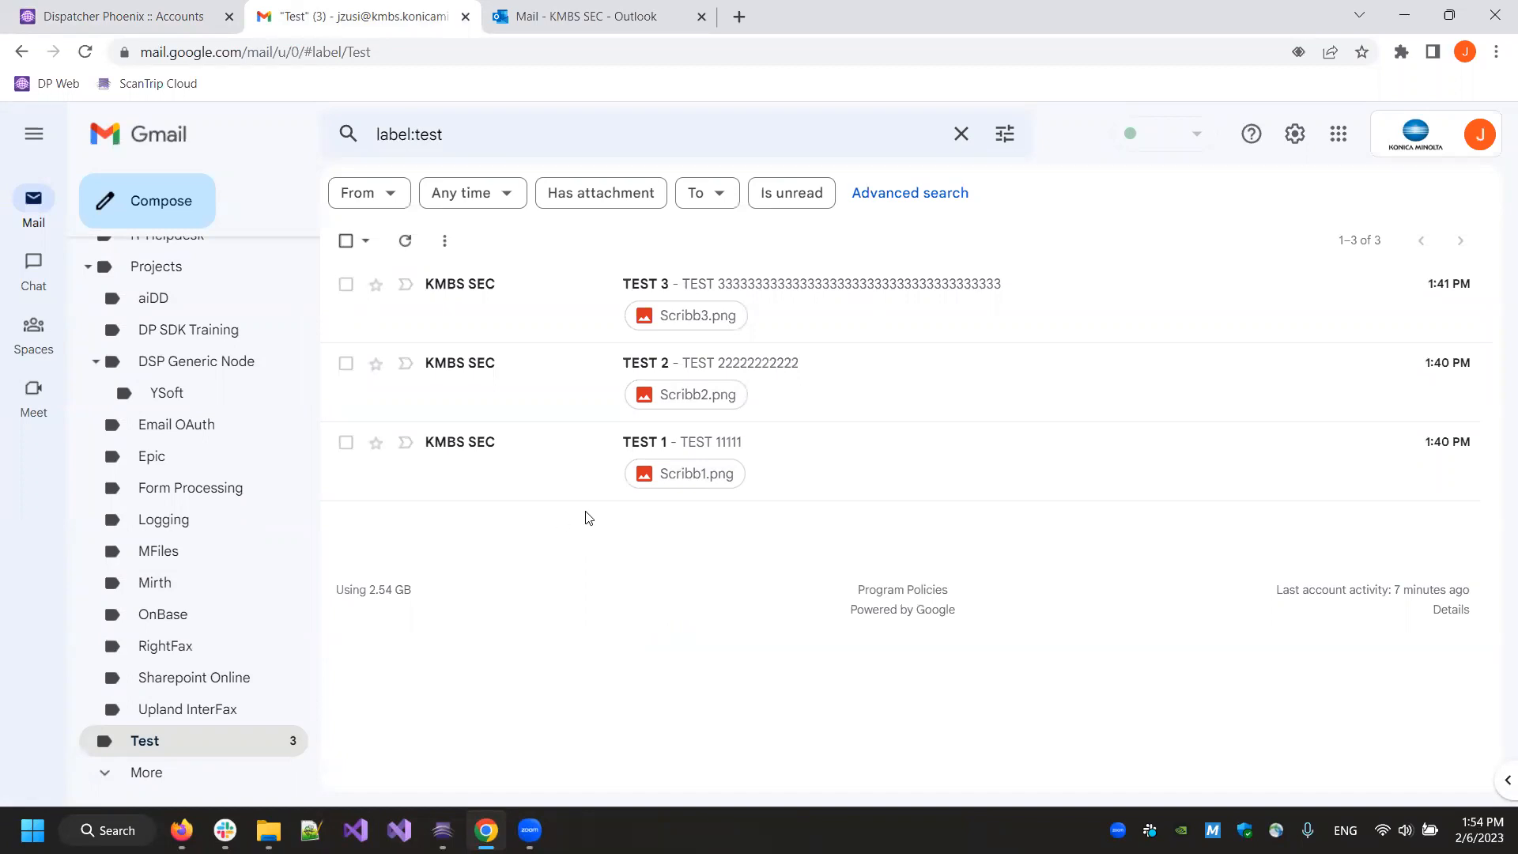
click(676, 478)
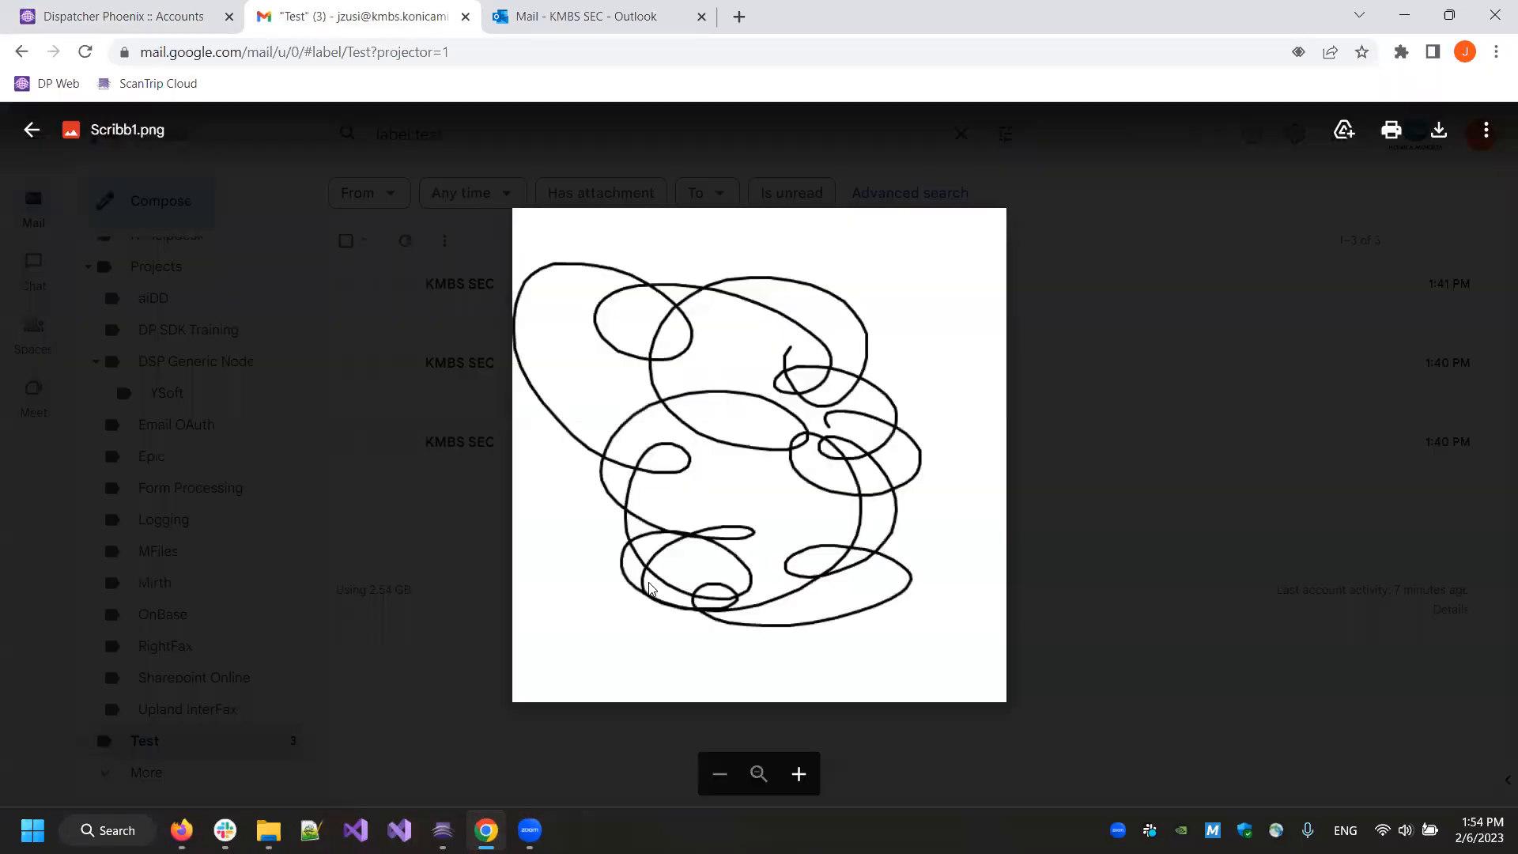
click(32, 130)
click(741, 395)
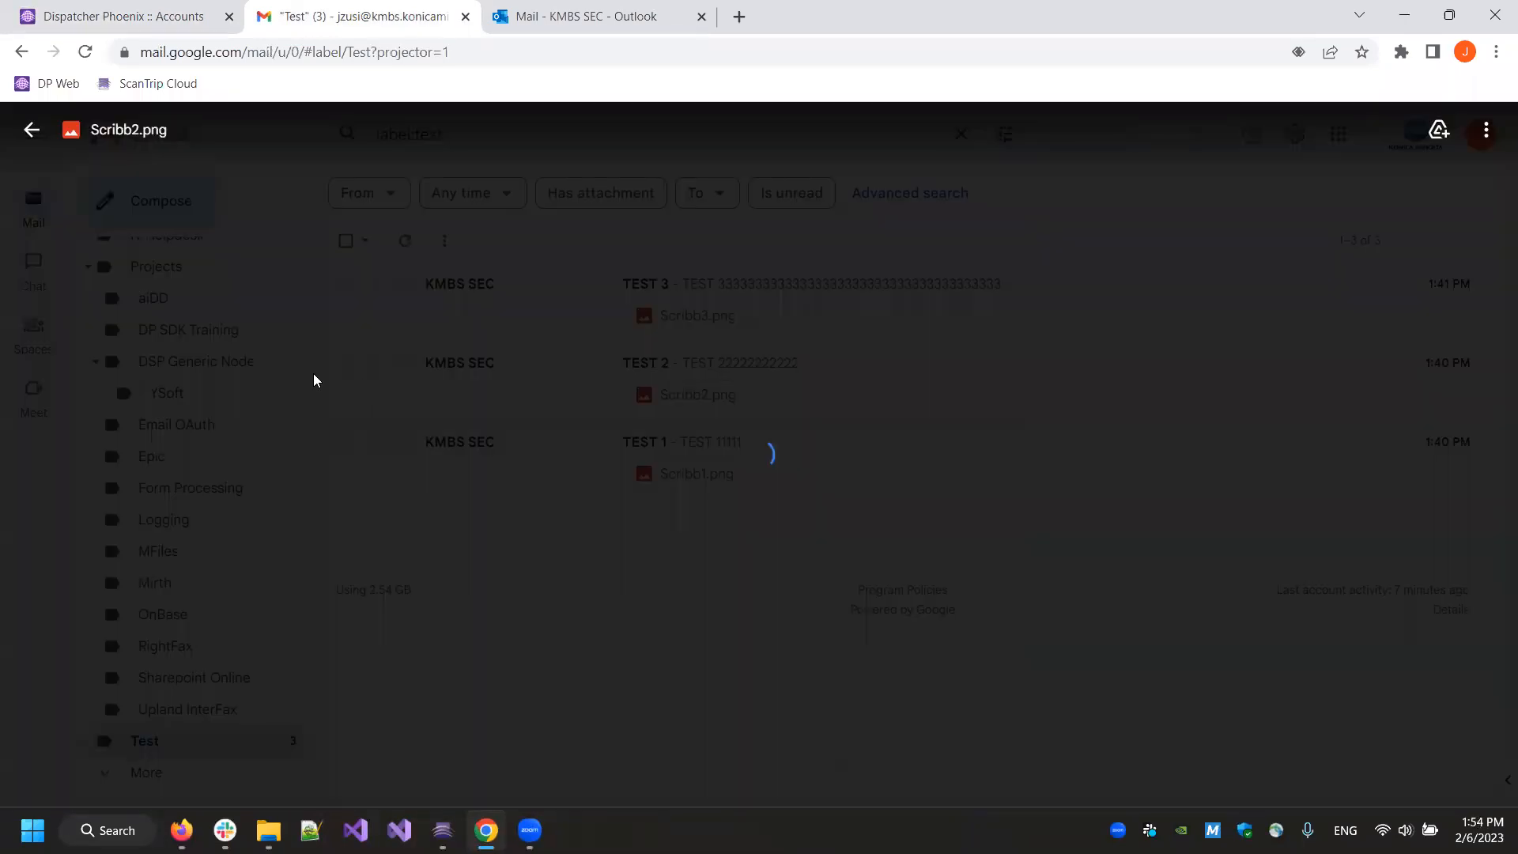
click(32, 131)
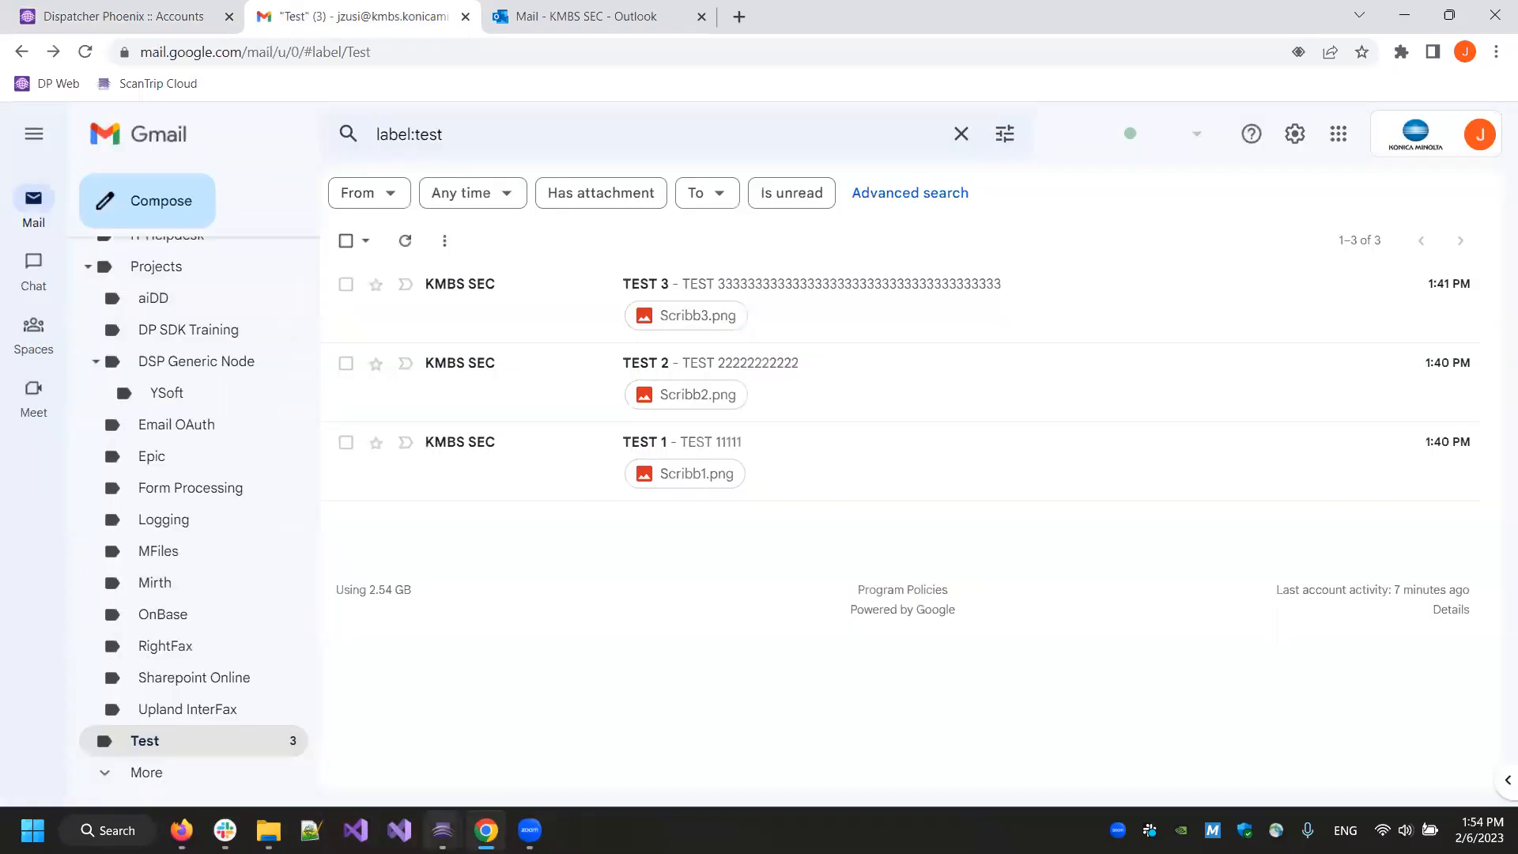
mouse_move(443, 830)
click(573, 731)
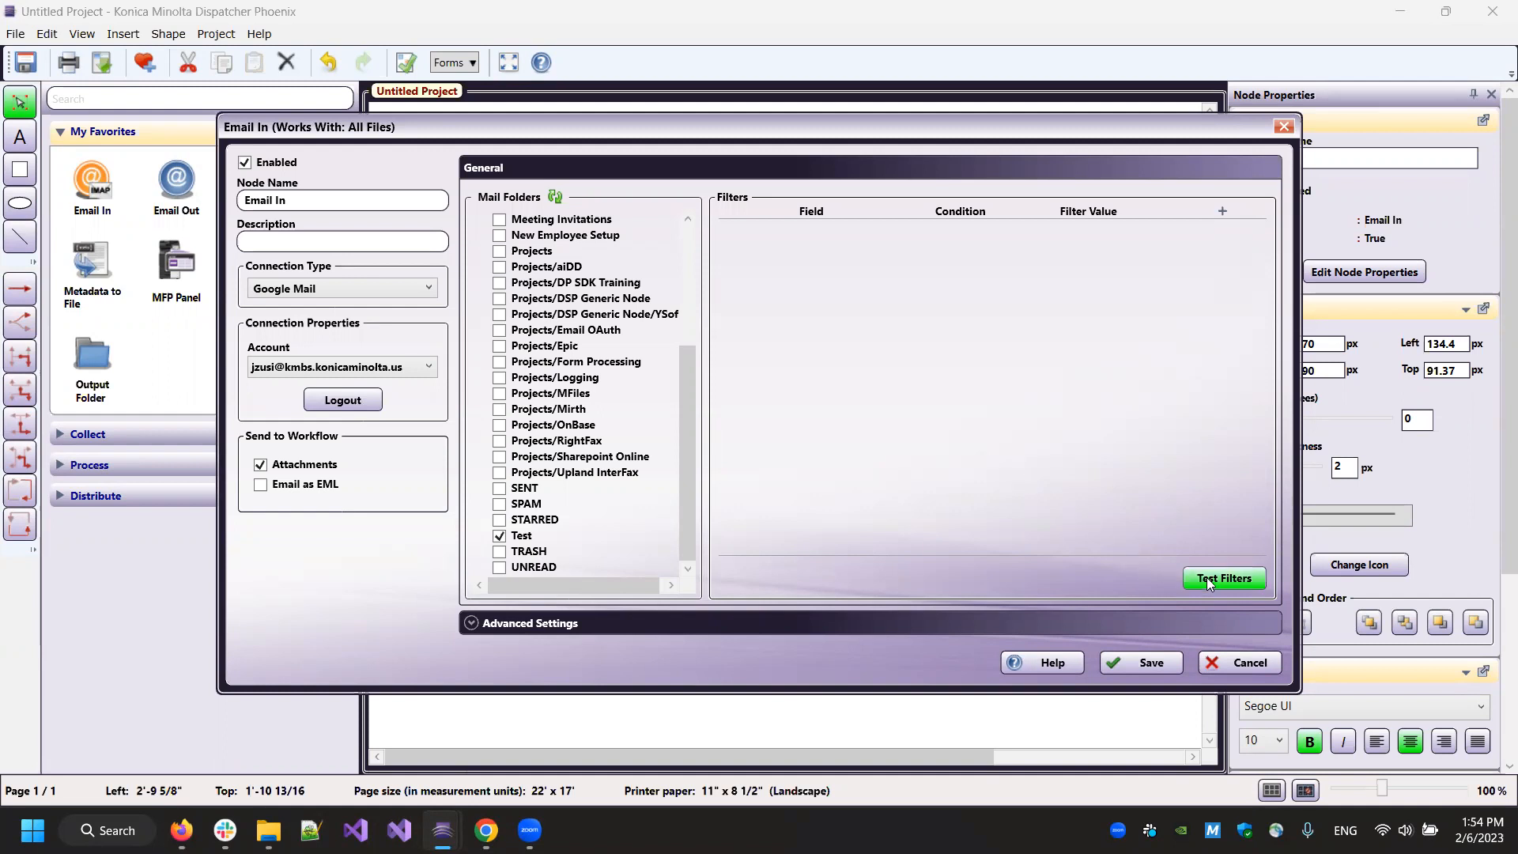
Step: Try an email filter using the Attachments field with the Has Attachments condition, and delete it
click(1223, 211)
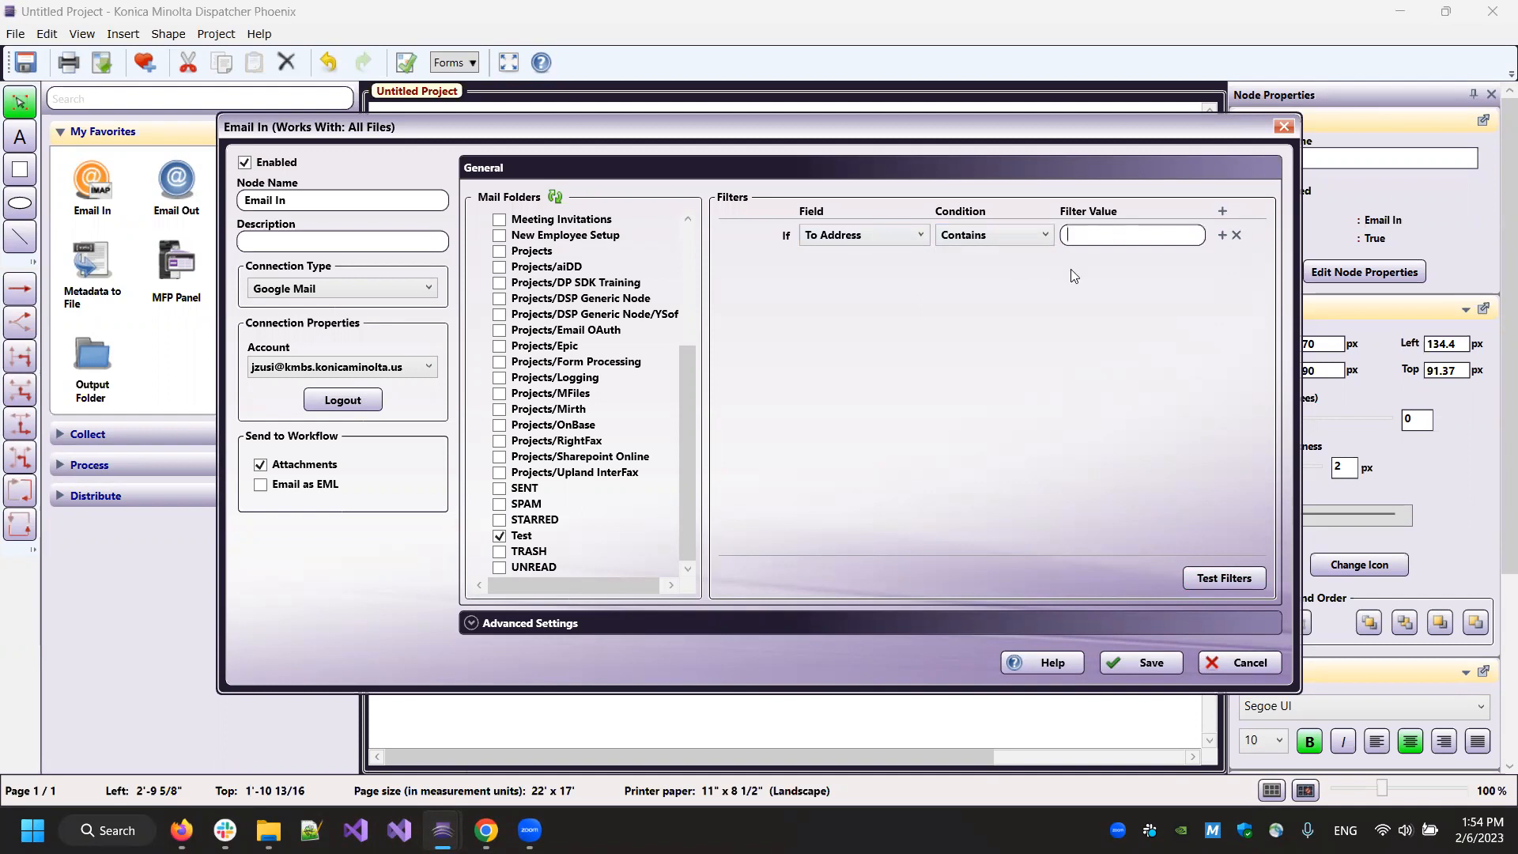
click(880, 237)
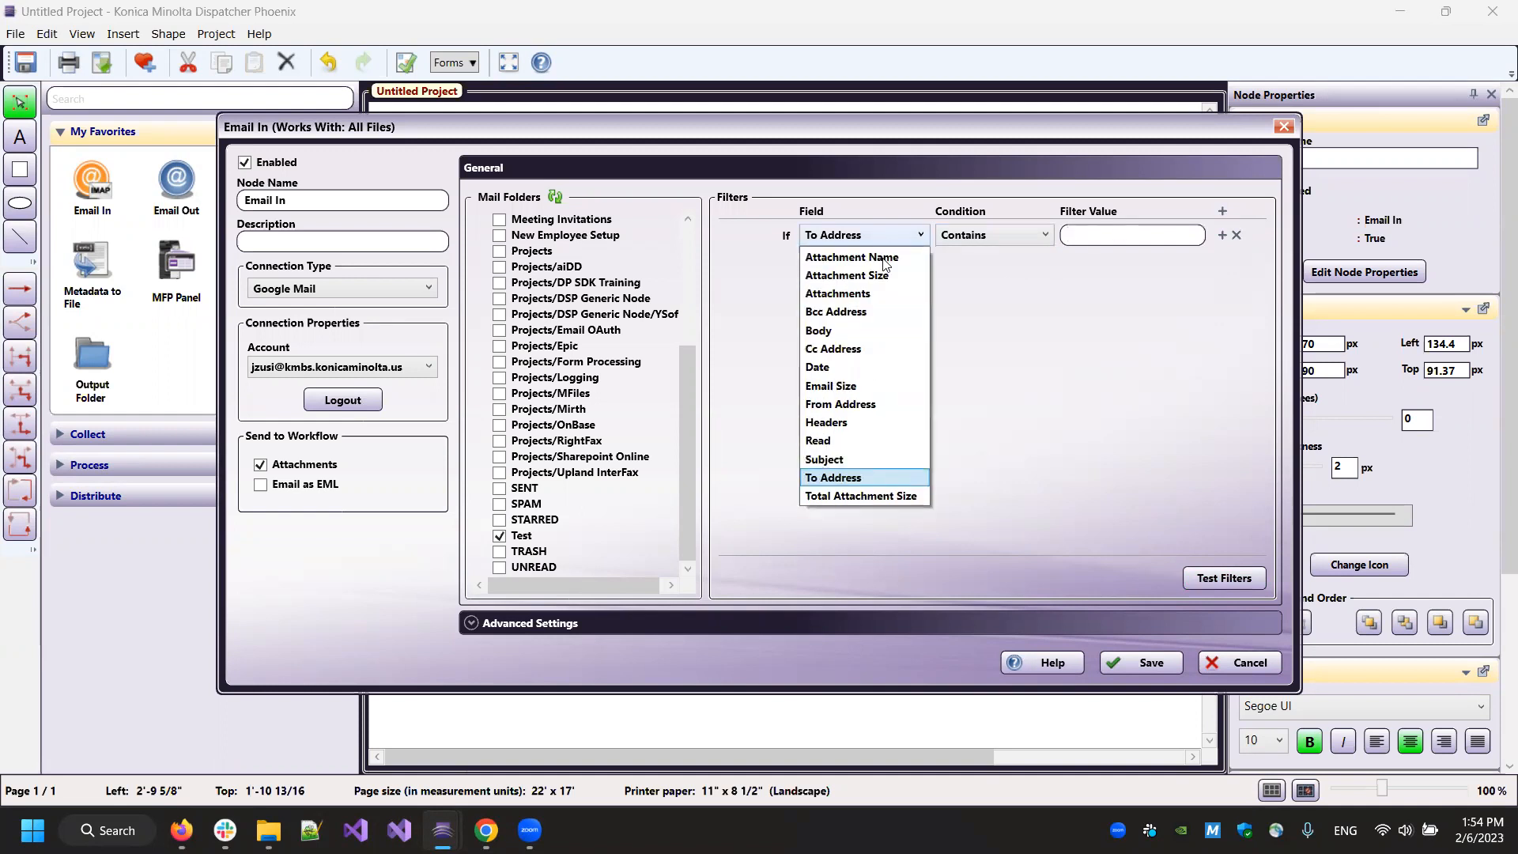
click(884, 294)
click(988, 243)
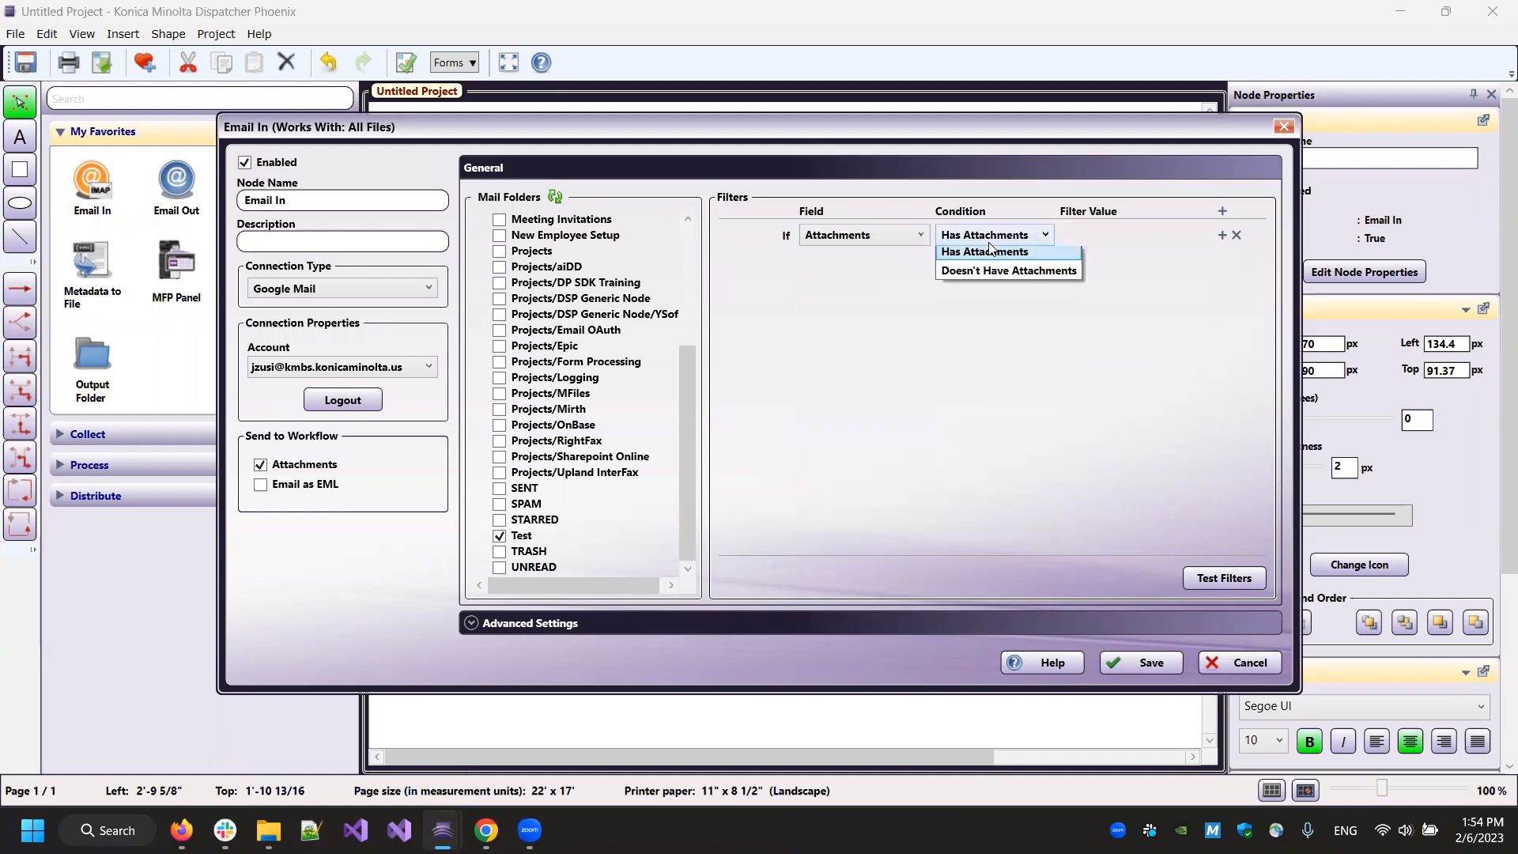
click(858, 311)
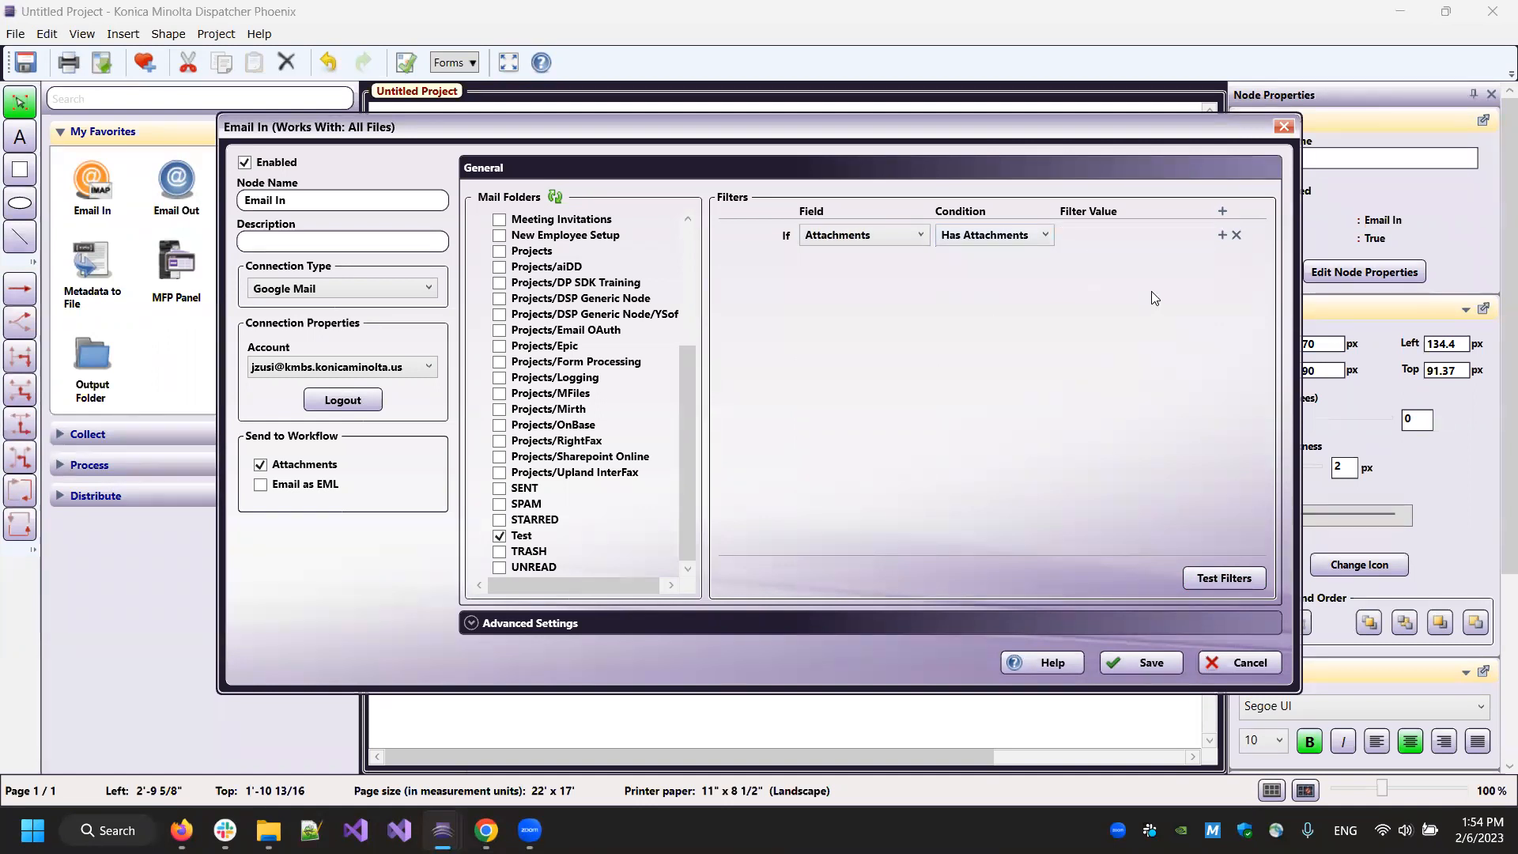
click(1236, 235)
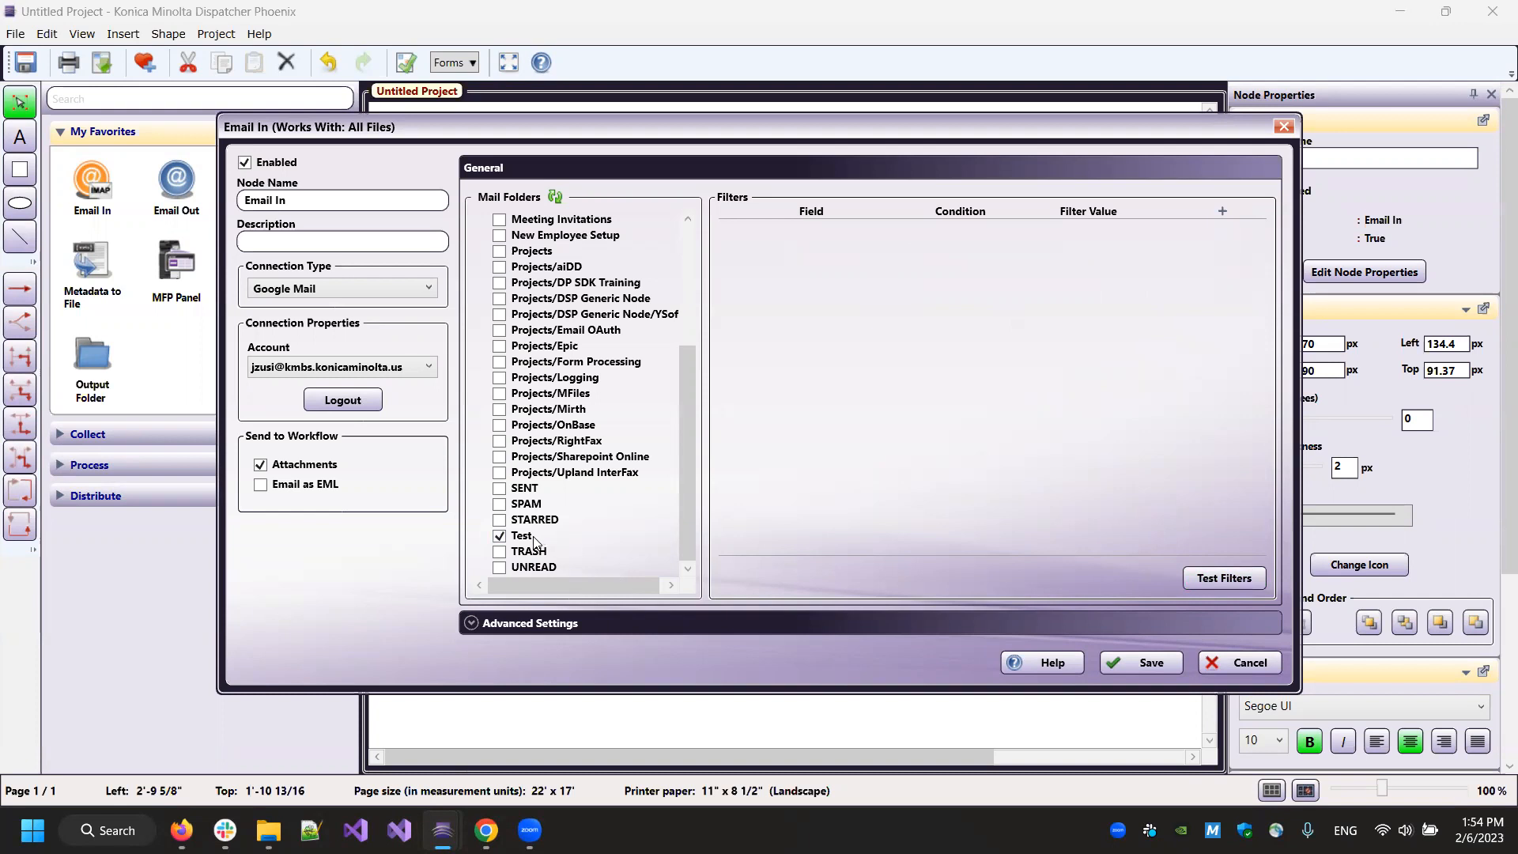
Step: Test the Email In node's filters, preview the TEST 1 and TEST 2 emails with their attachments, and close the preview
click(1221, 579)
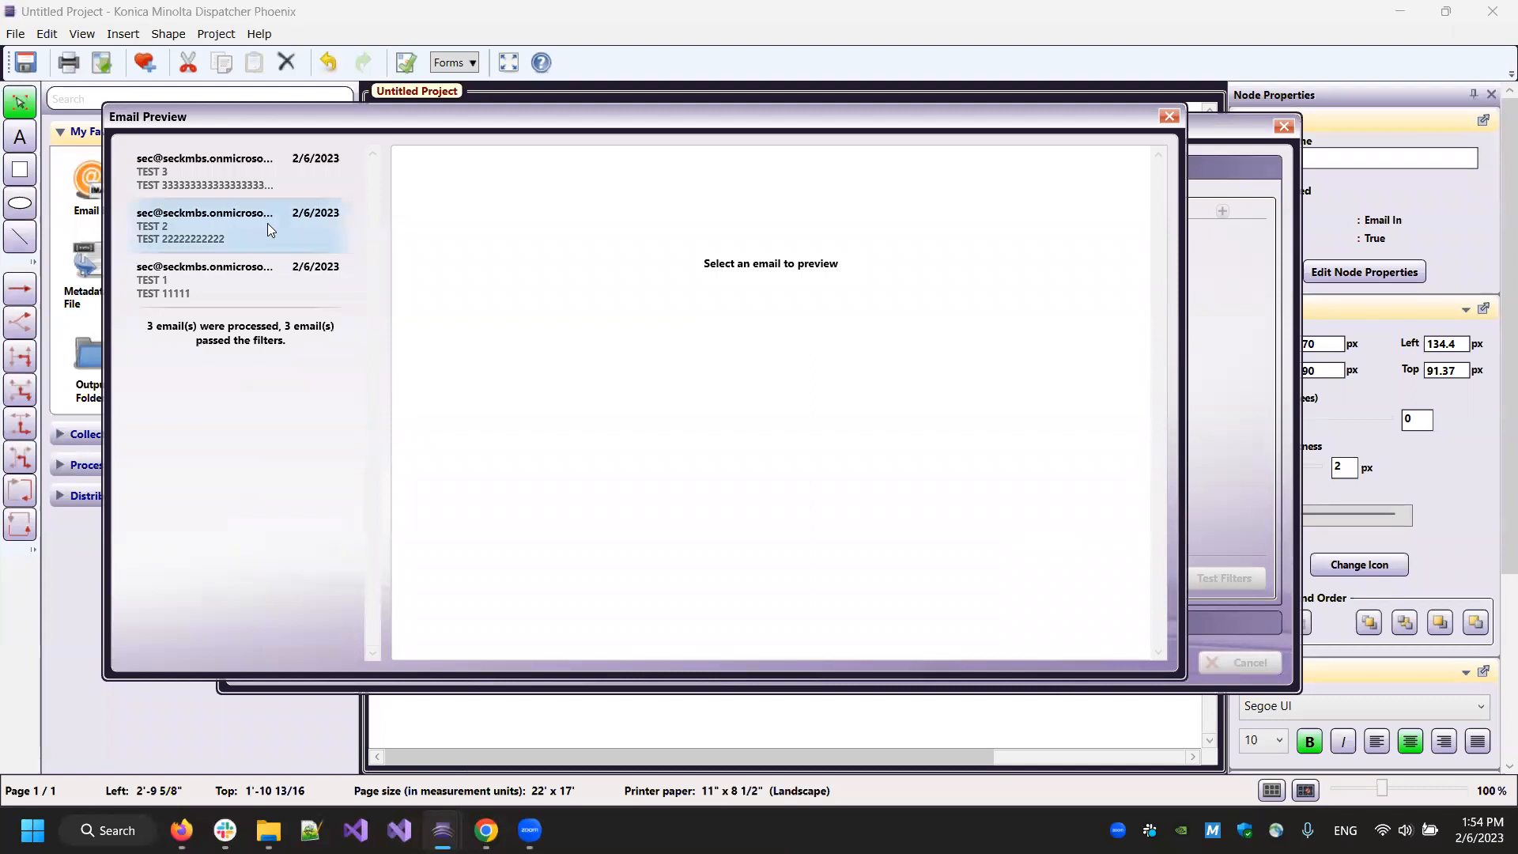
click(225, 278)
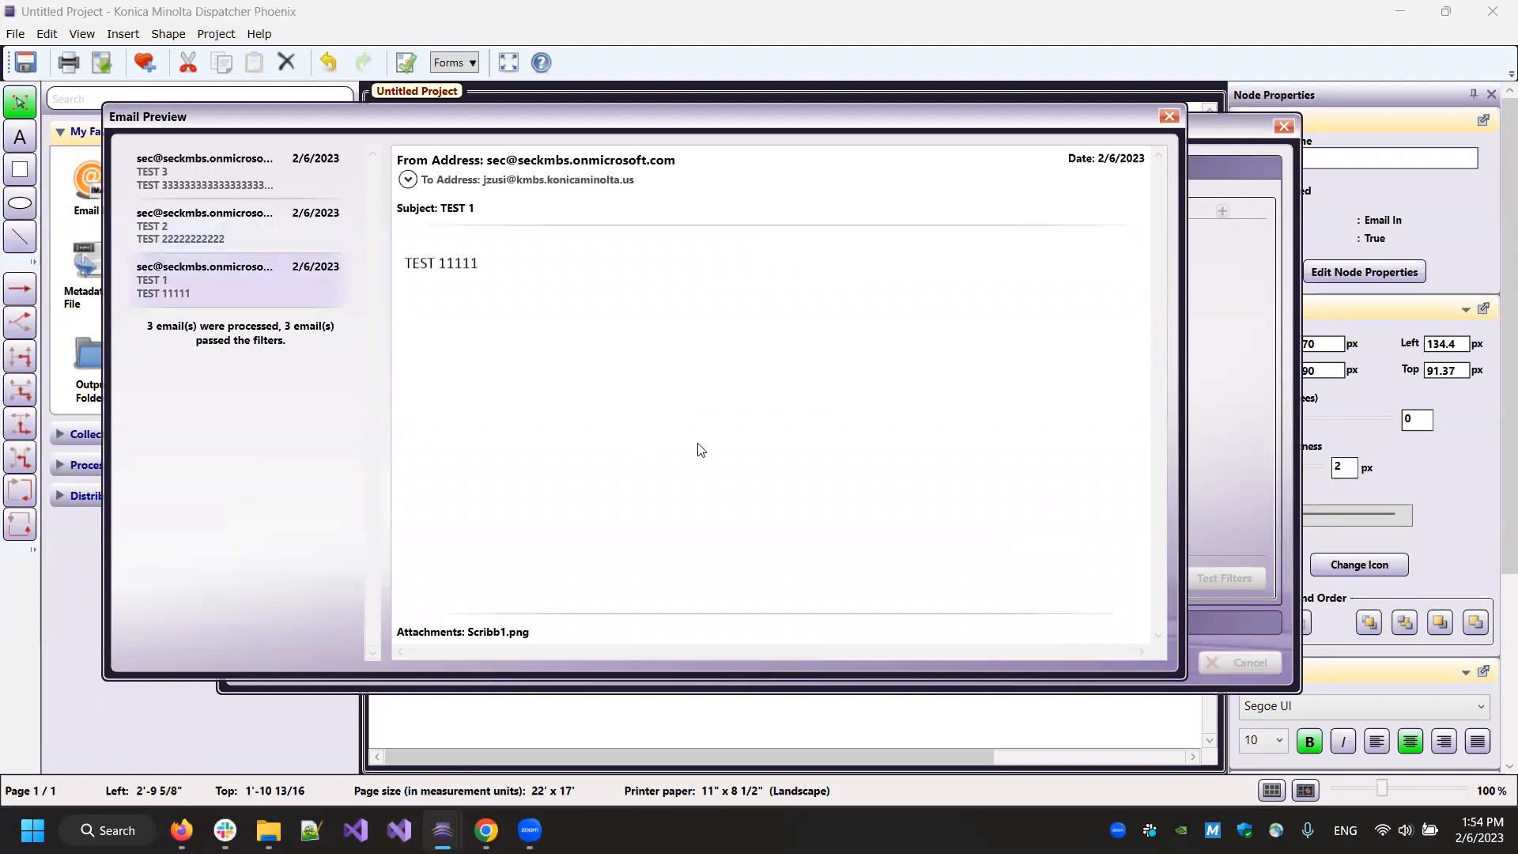
click(267, 242)
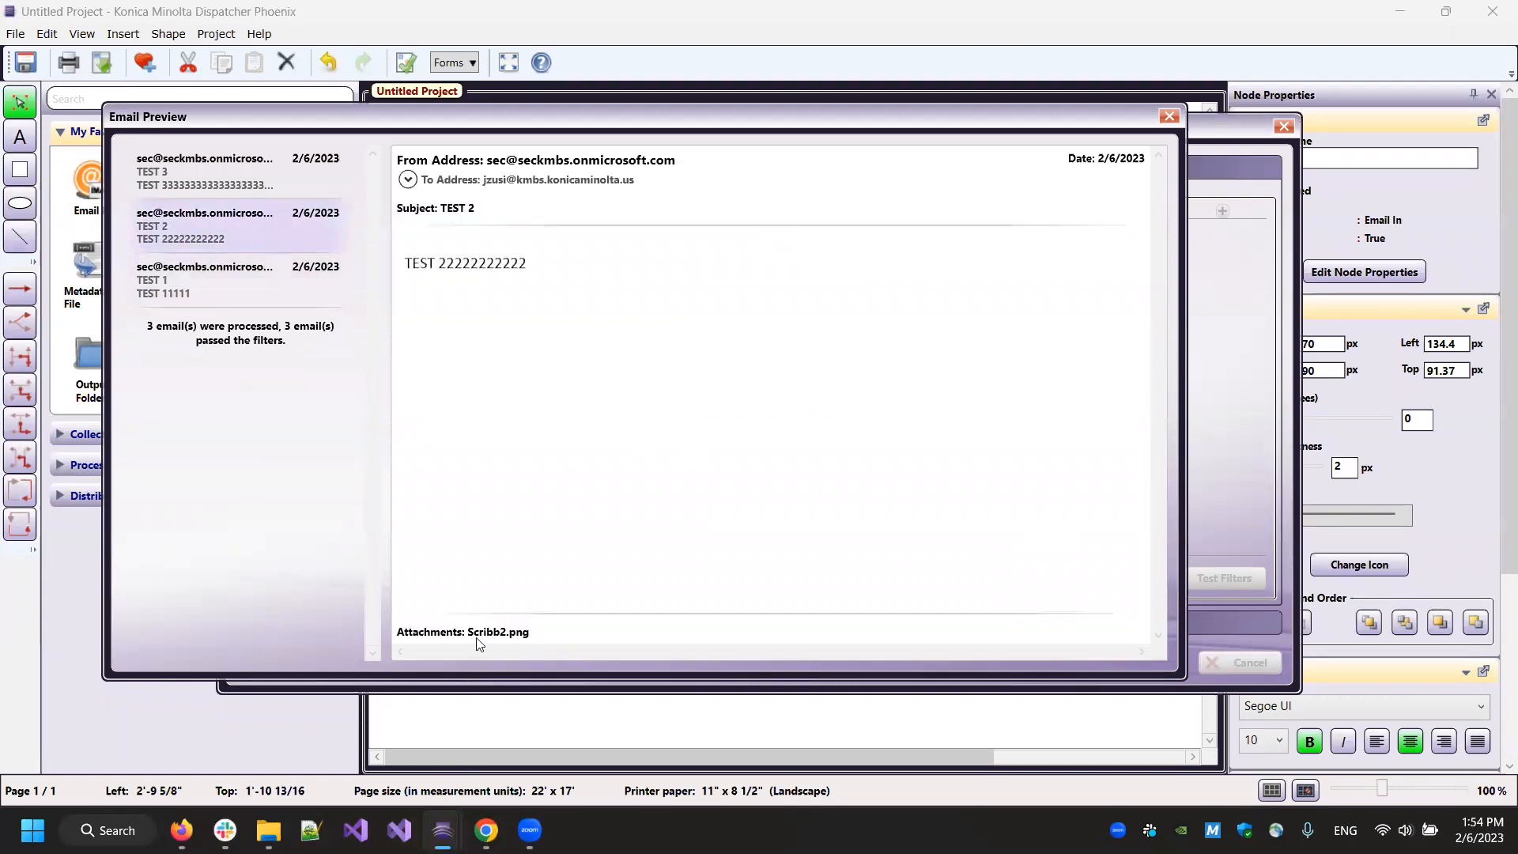
click(1170, 117)
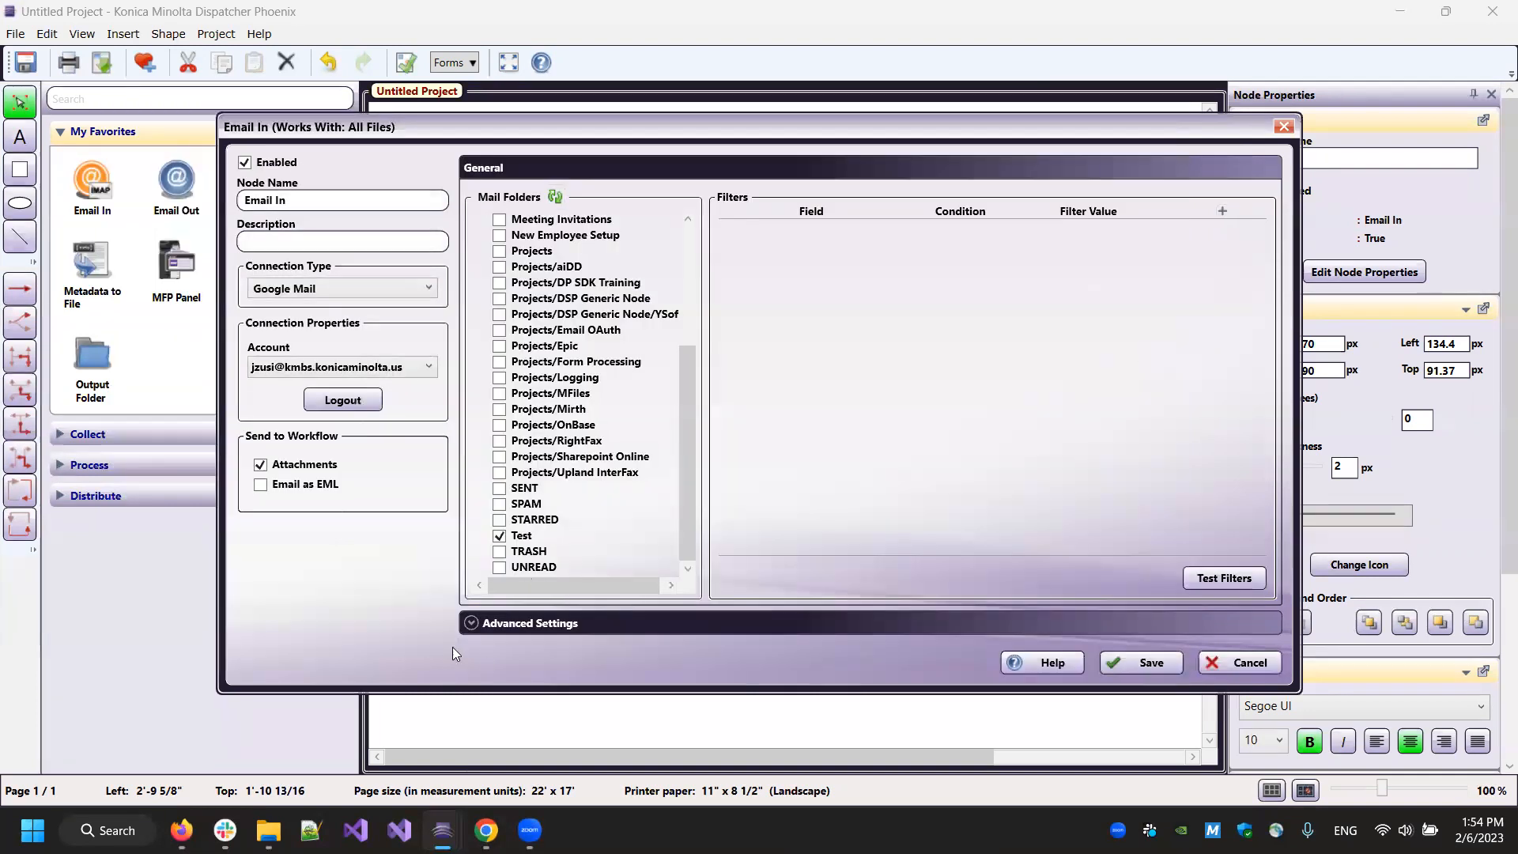
Step: Enable Mark as read under the Email In node's After Collection settings and save the node
click(472, 624)
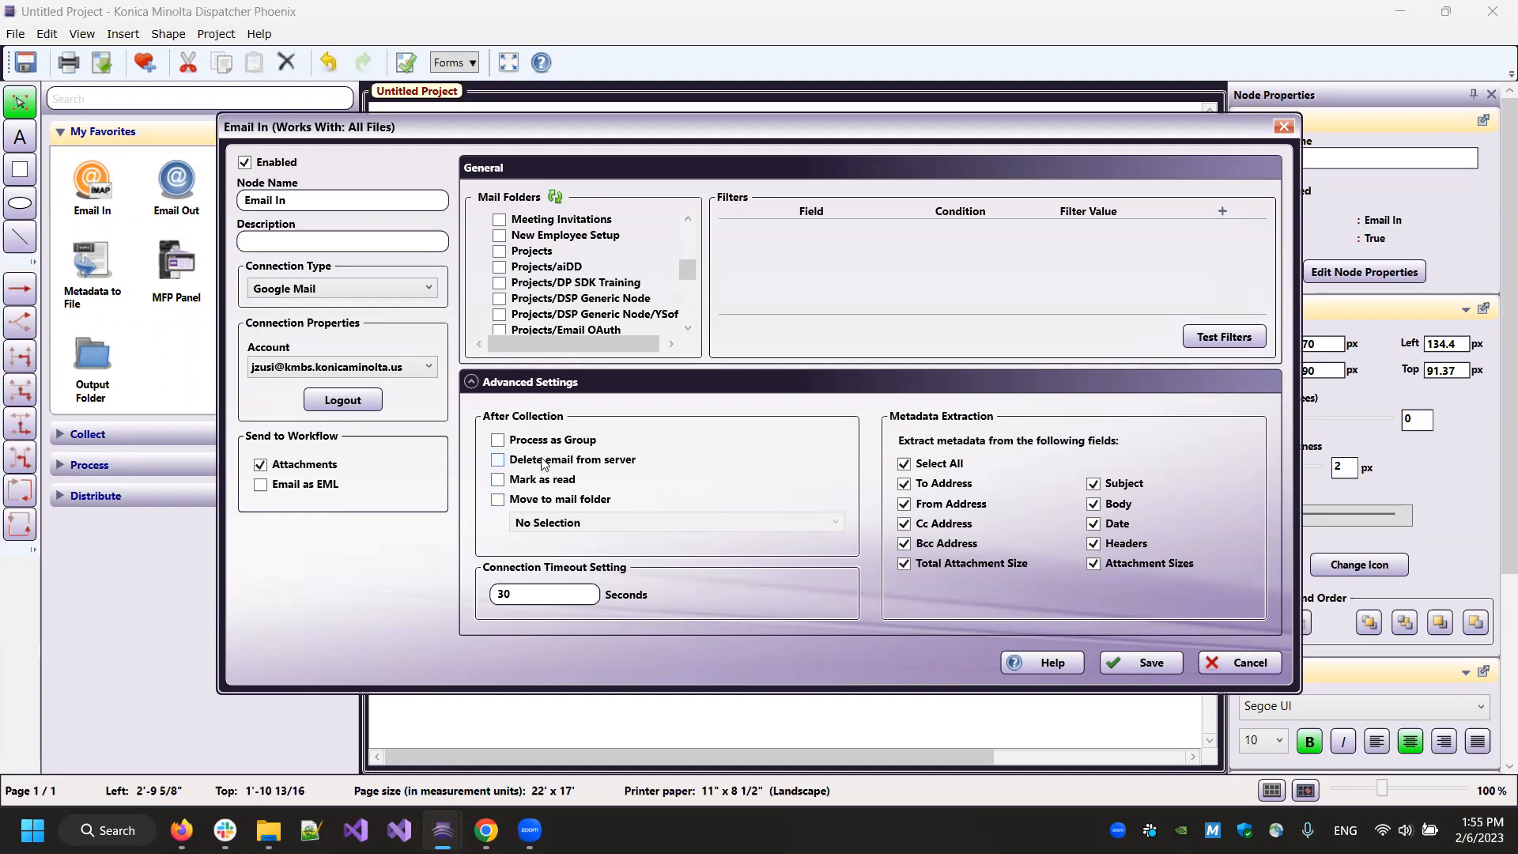
click(498, 480)
click(1158, 668)
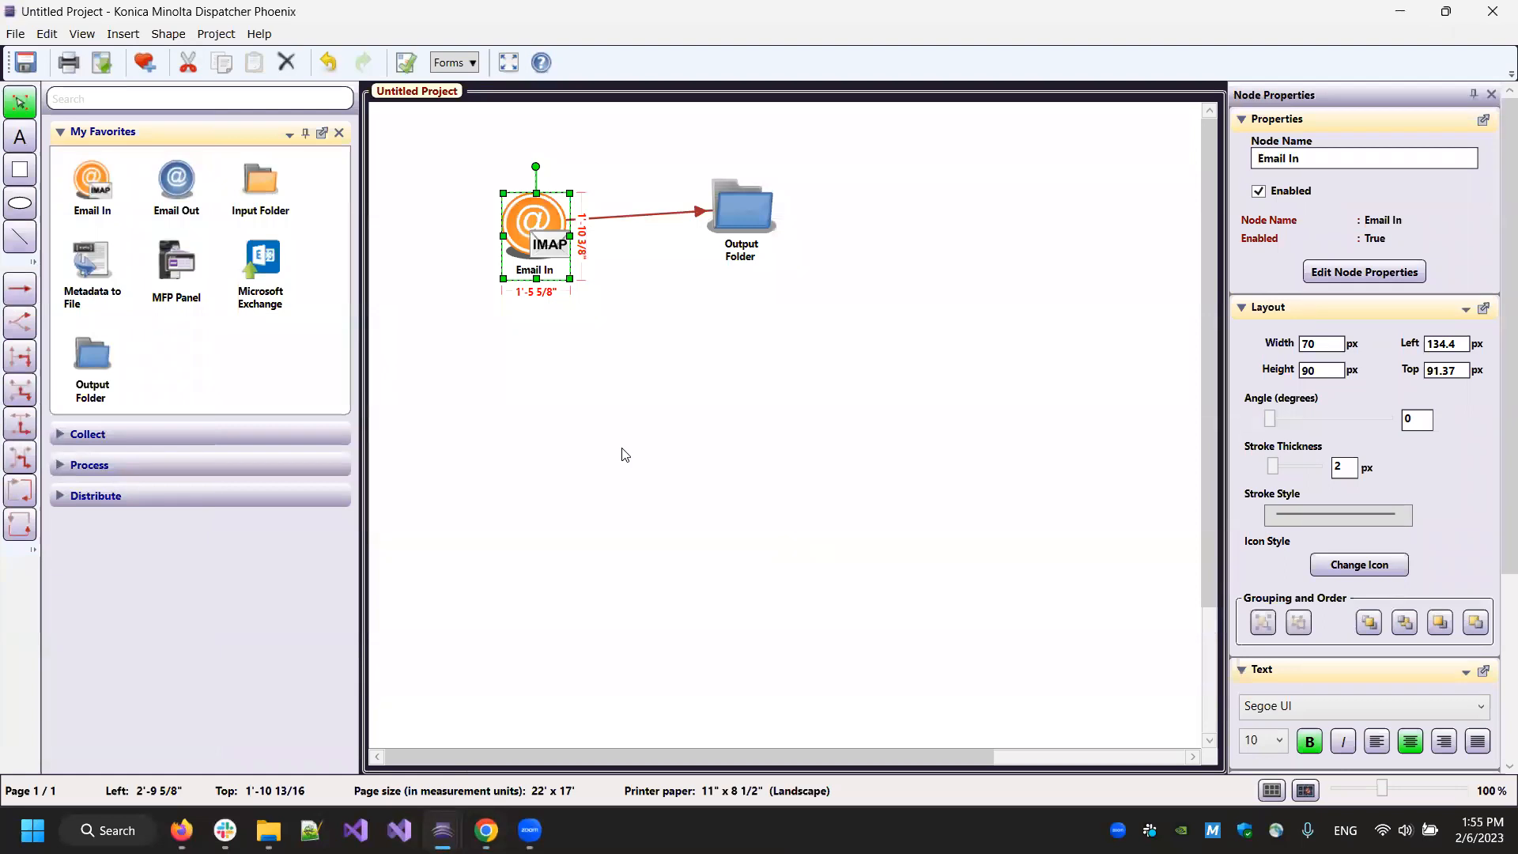
Step: Save the project as Demo Email In and run that workflow in Dispatcher Phoenix
click(26, 63)
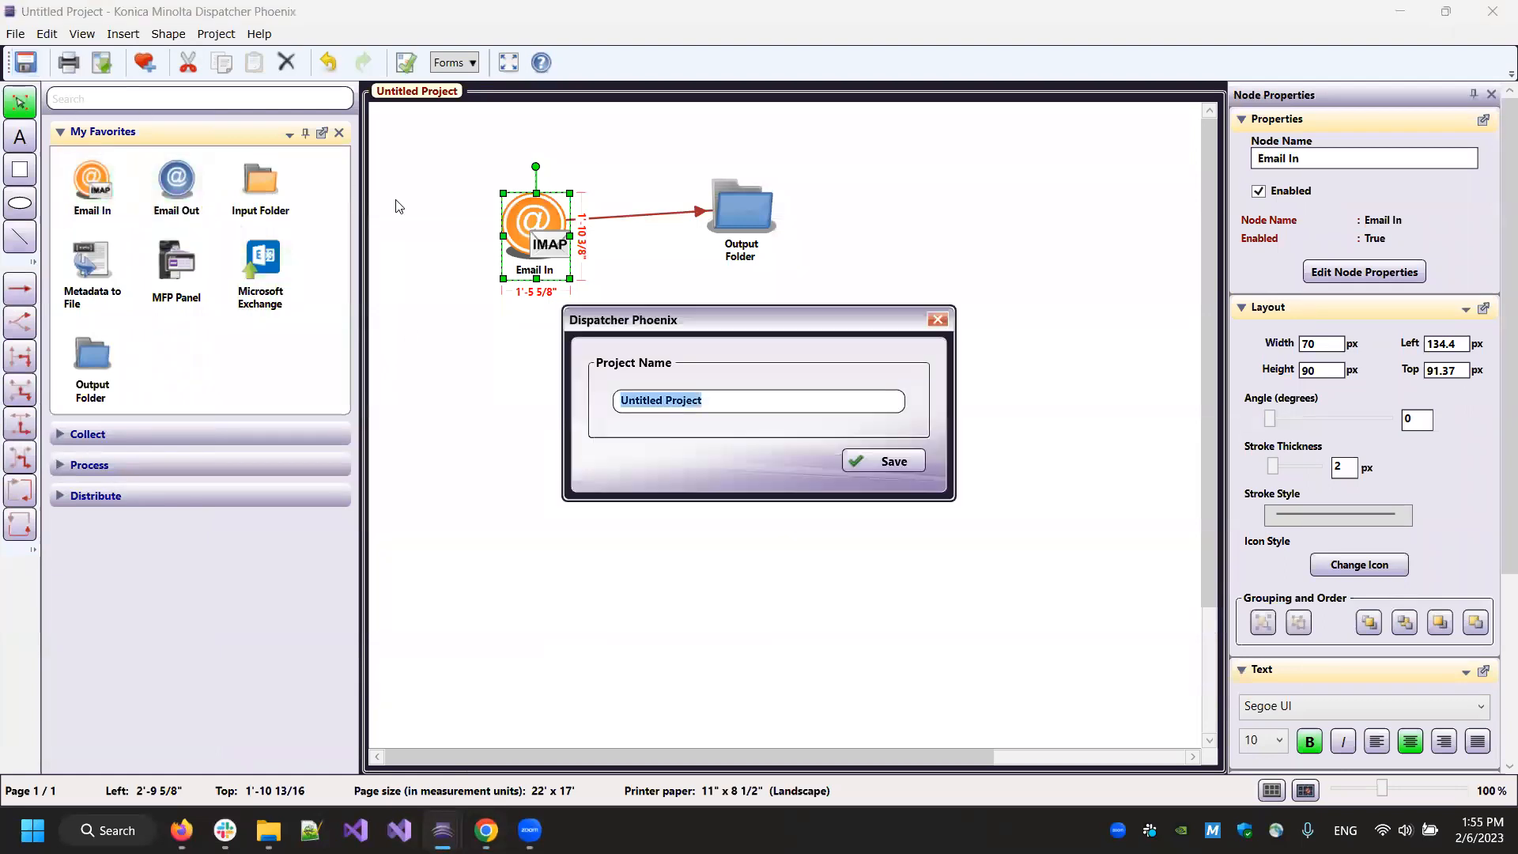
text(Demo Email In)
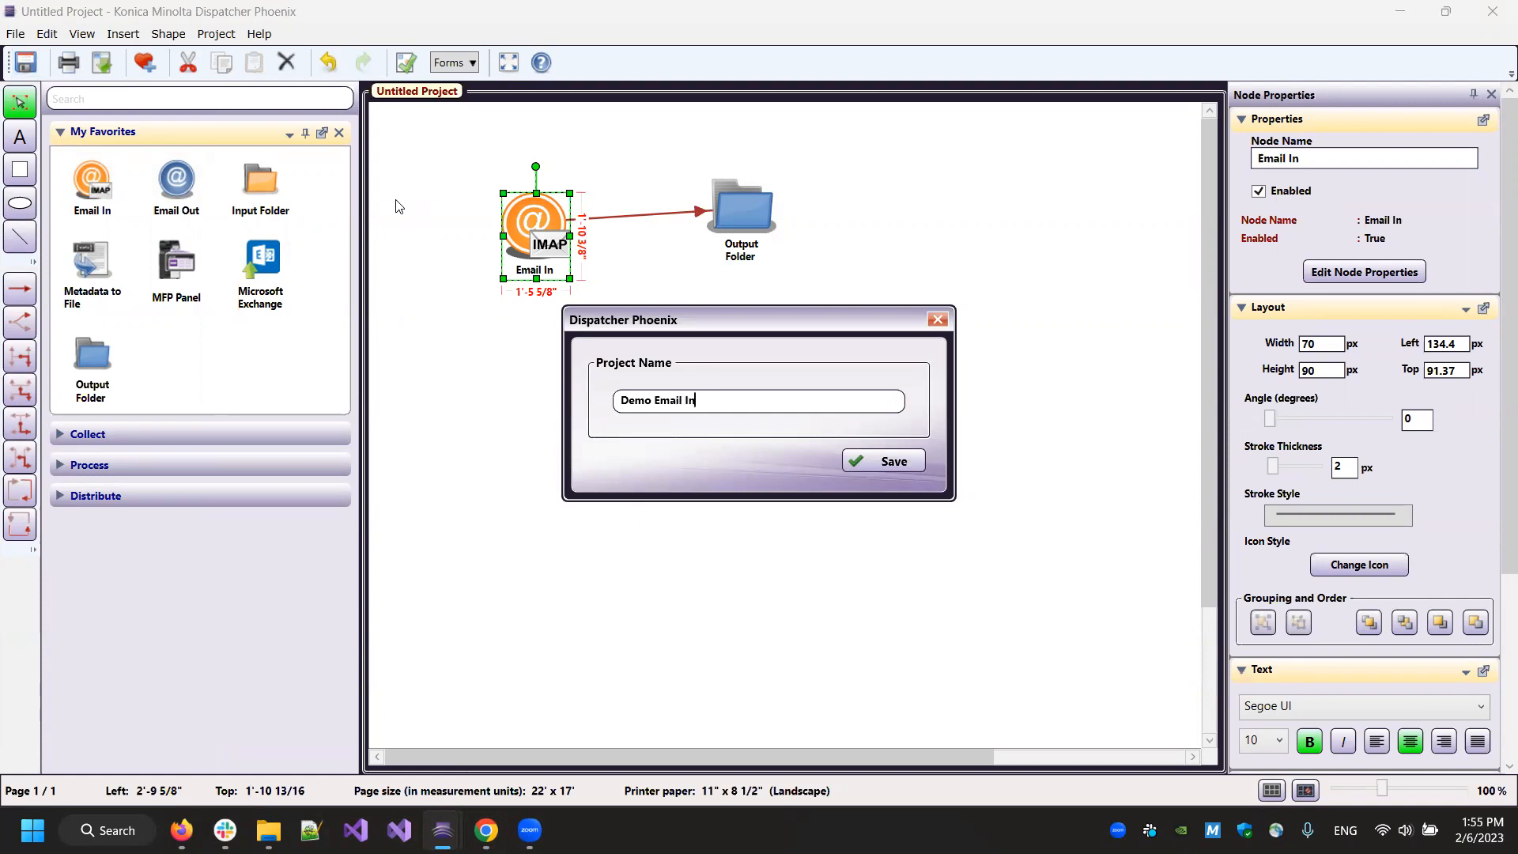
key(Return)
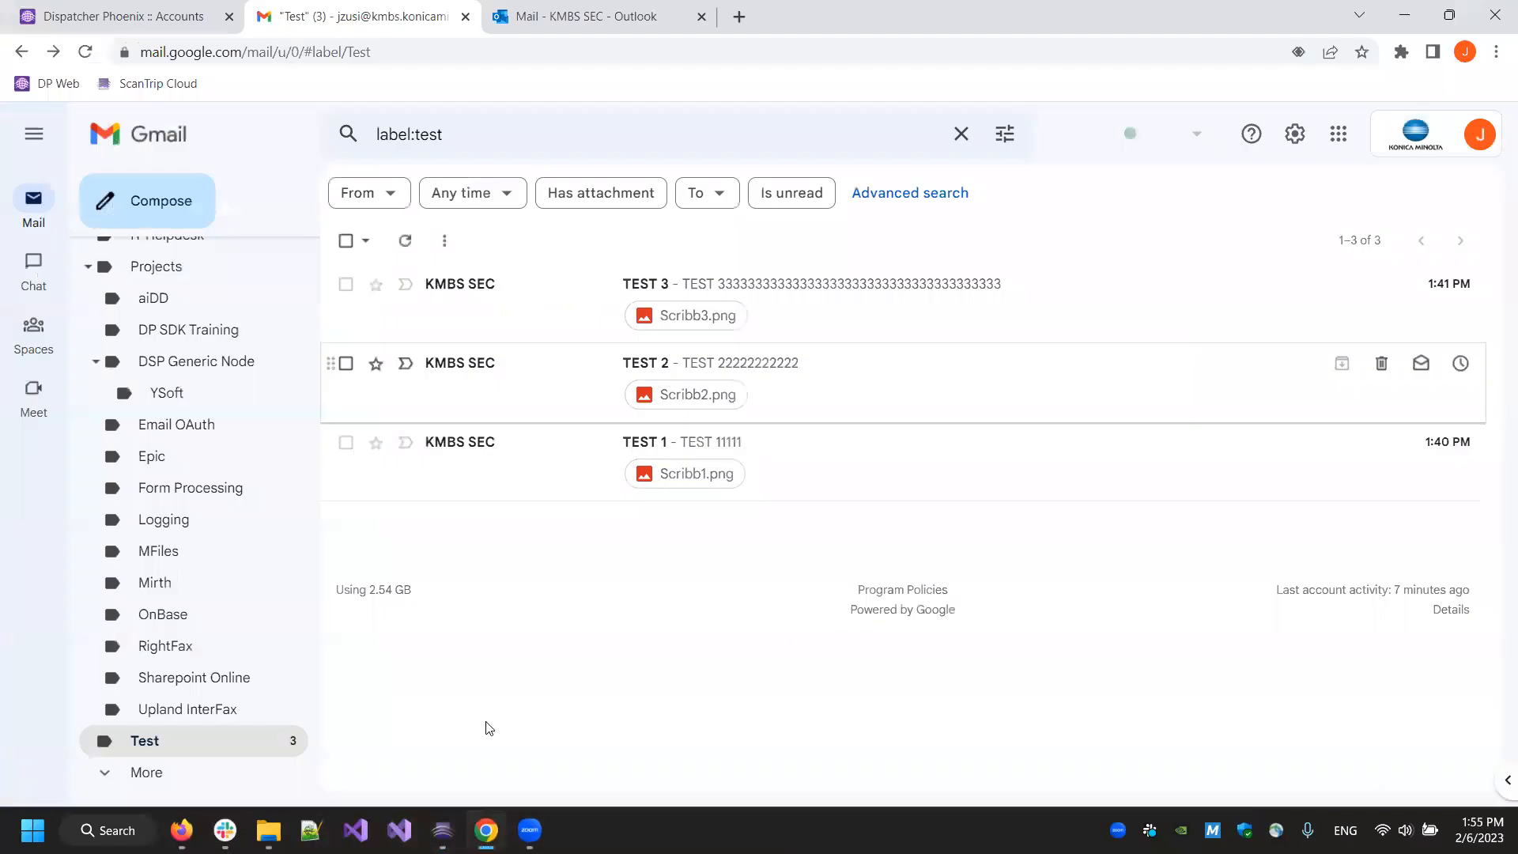
click(442, 830)
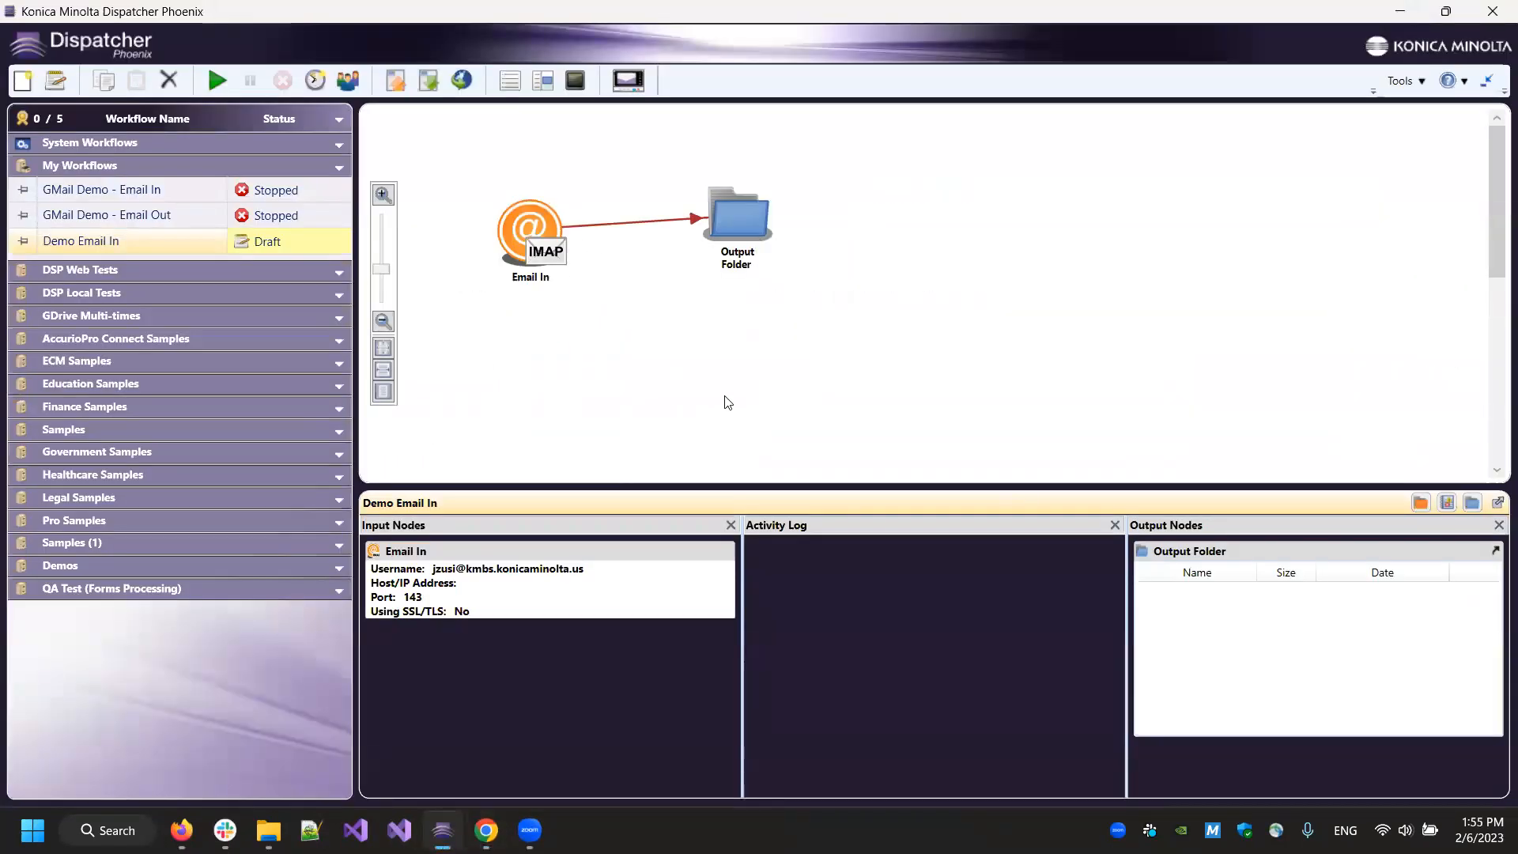
click(220, 87)
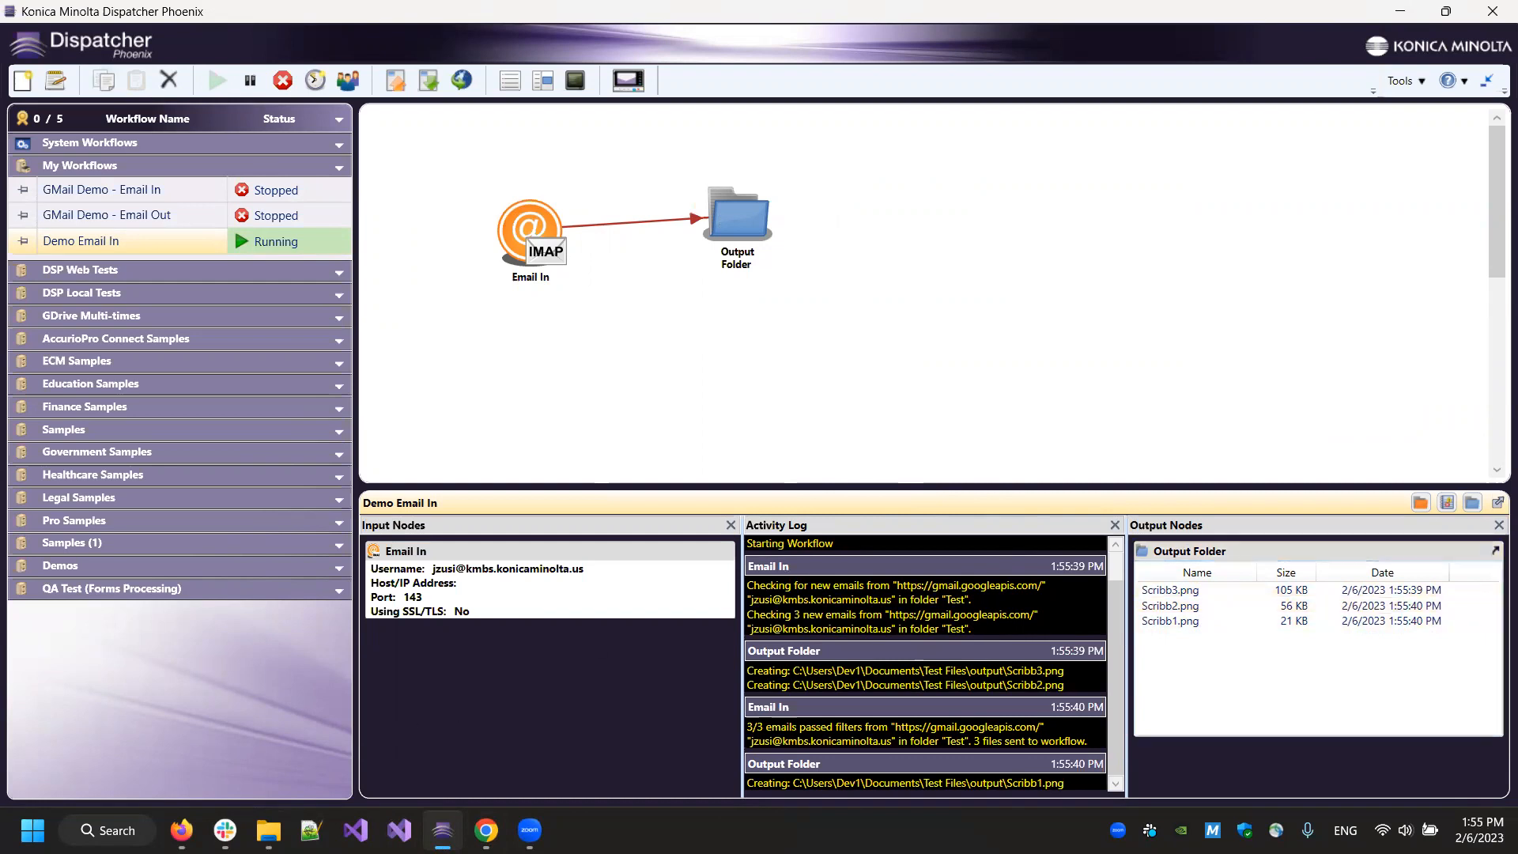
Step: Open Scribb2.png from the output folder in File Explorer, close it, and refresh Gmail's Test label to check the emails' read status
mouse_move(268, 830)
click(268, 711)
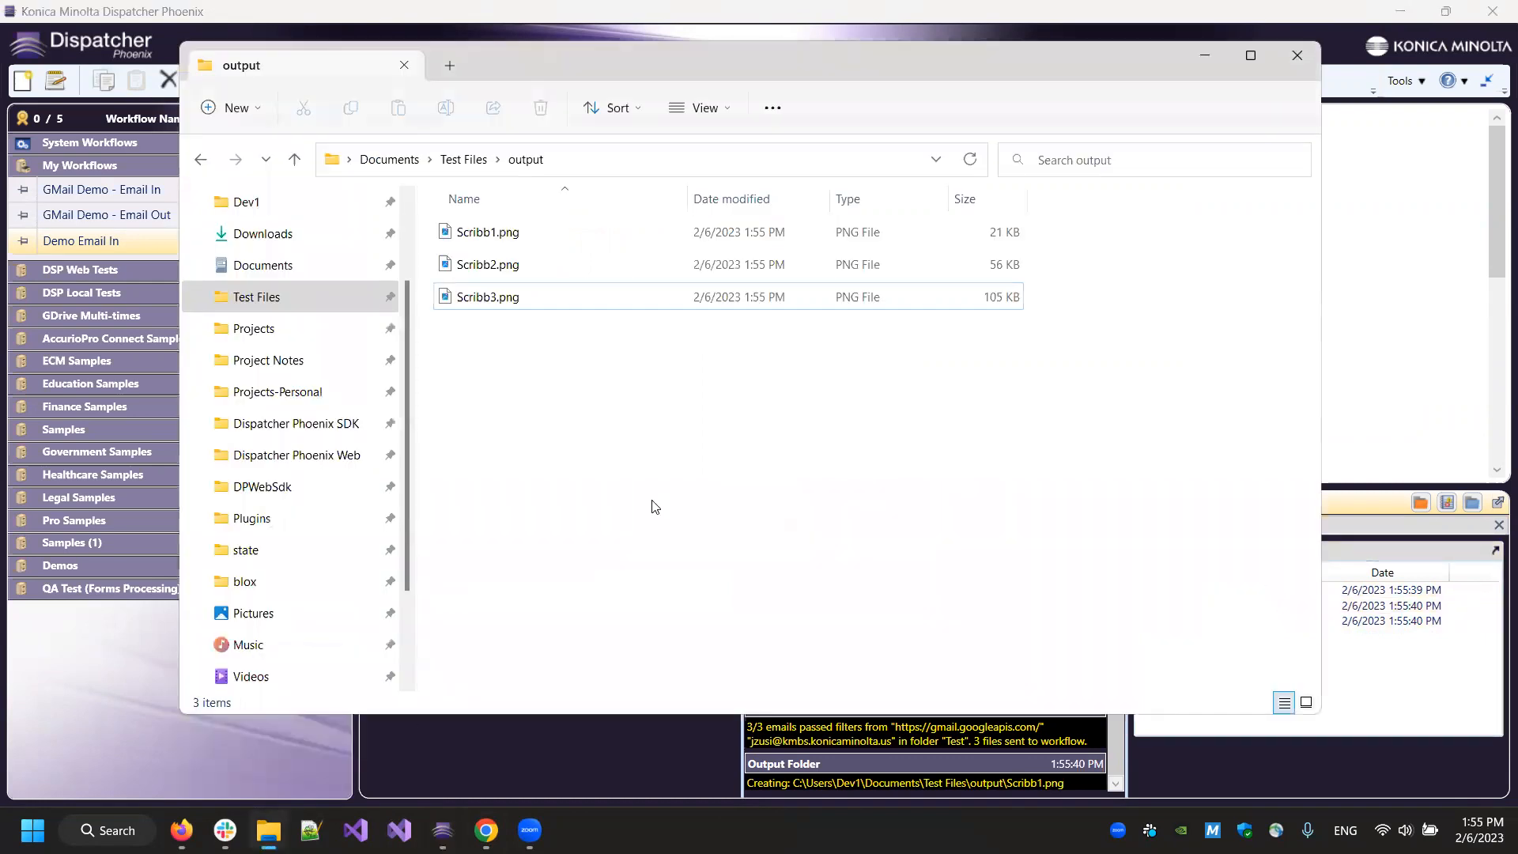
click(506, 261)
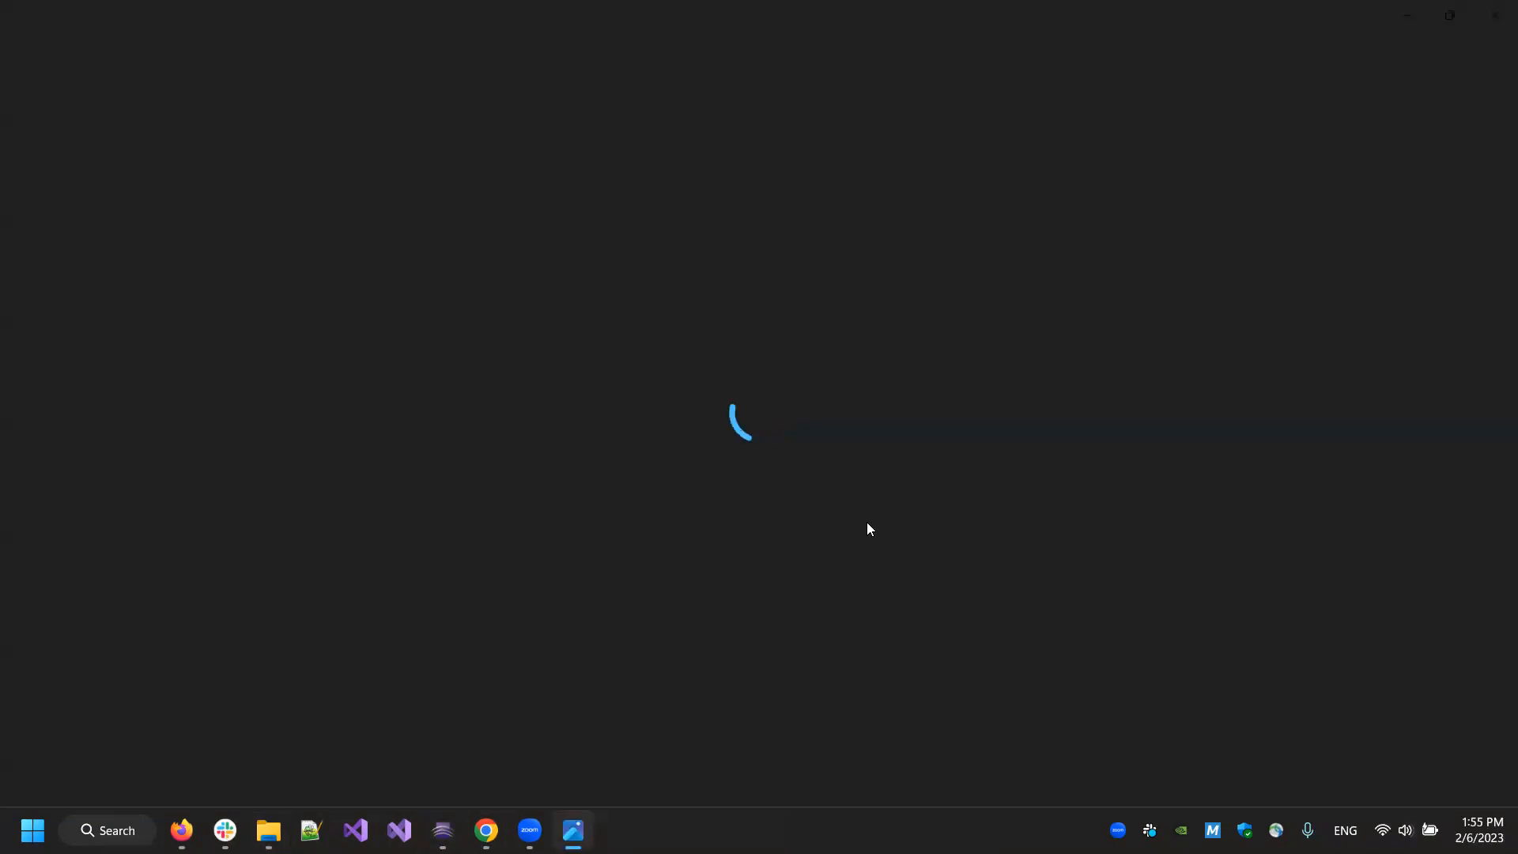
click(1494, 17)
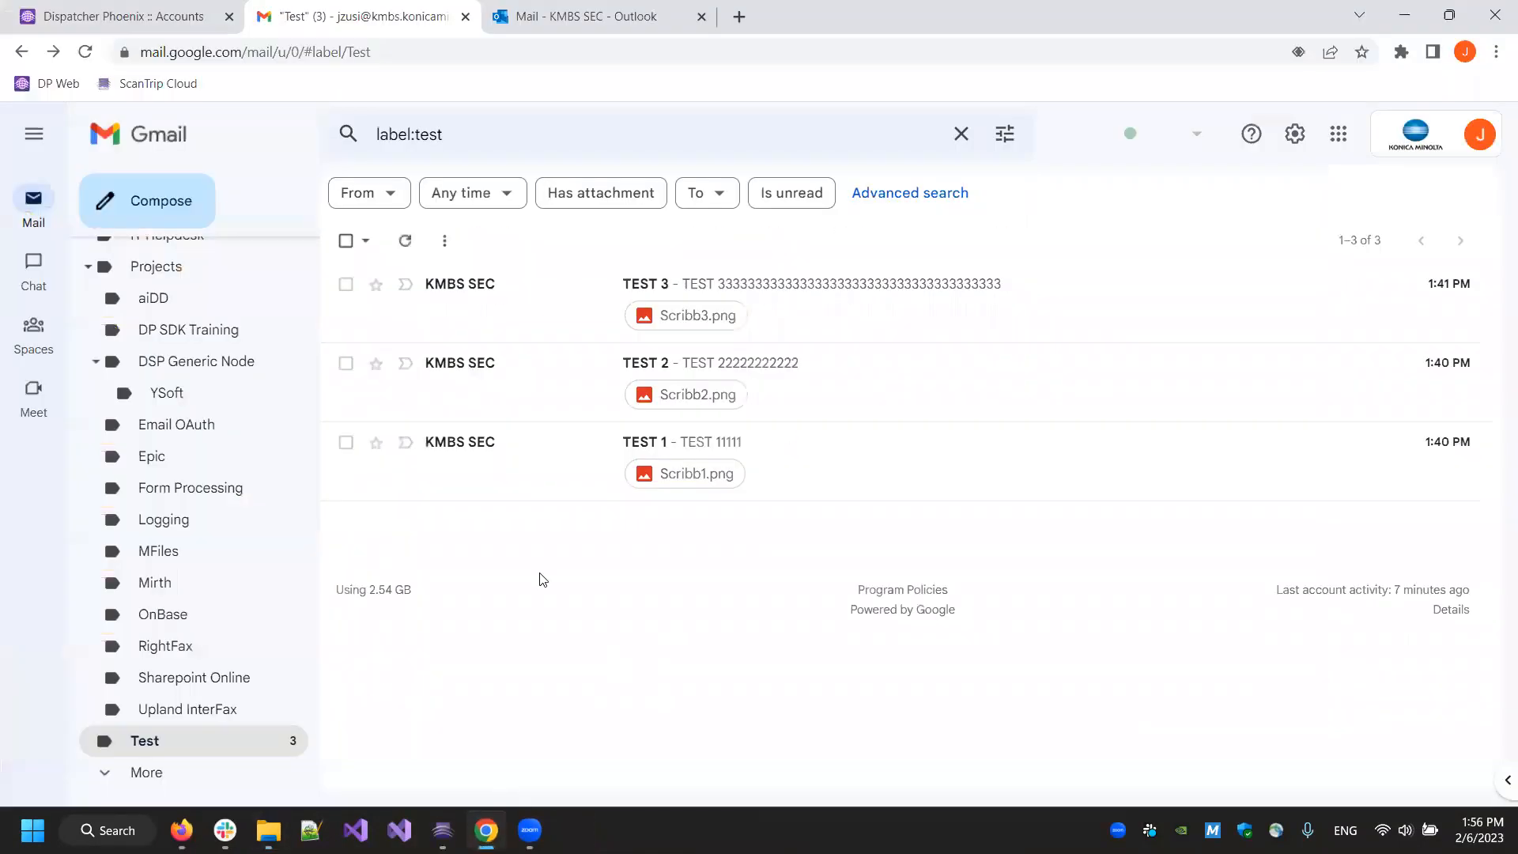
click(405, 242)
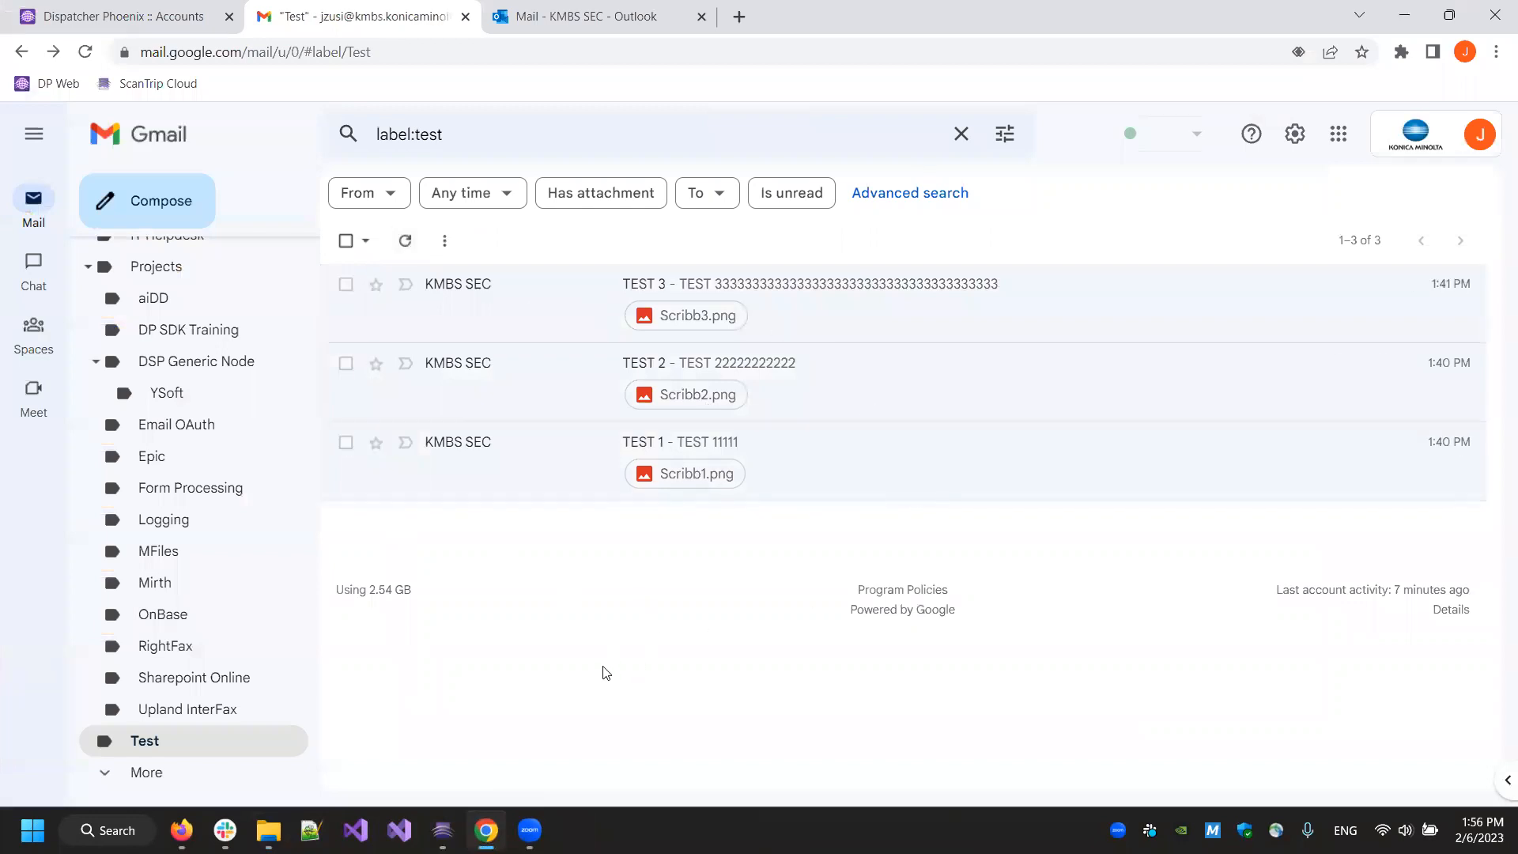
Step: Switch back to Dispatcher Phoenix, stop the Demo Email In workflow, and clear its activity log
click(442, 830)
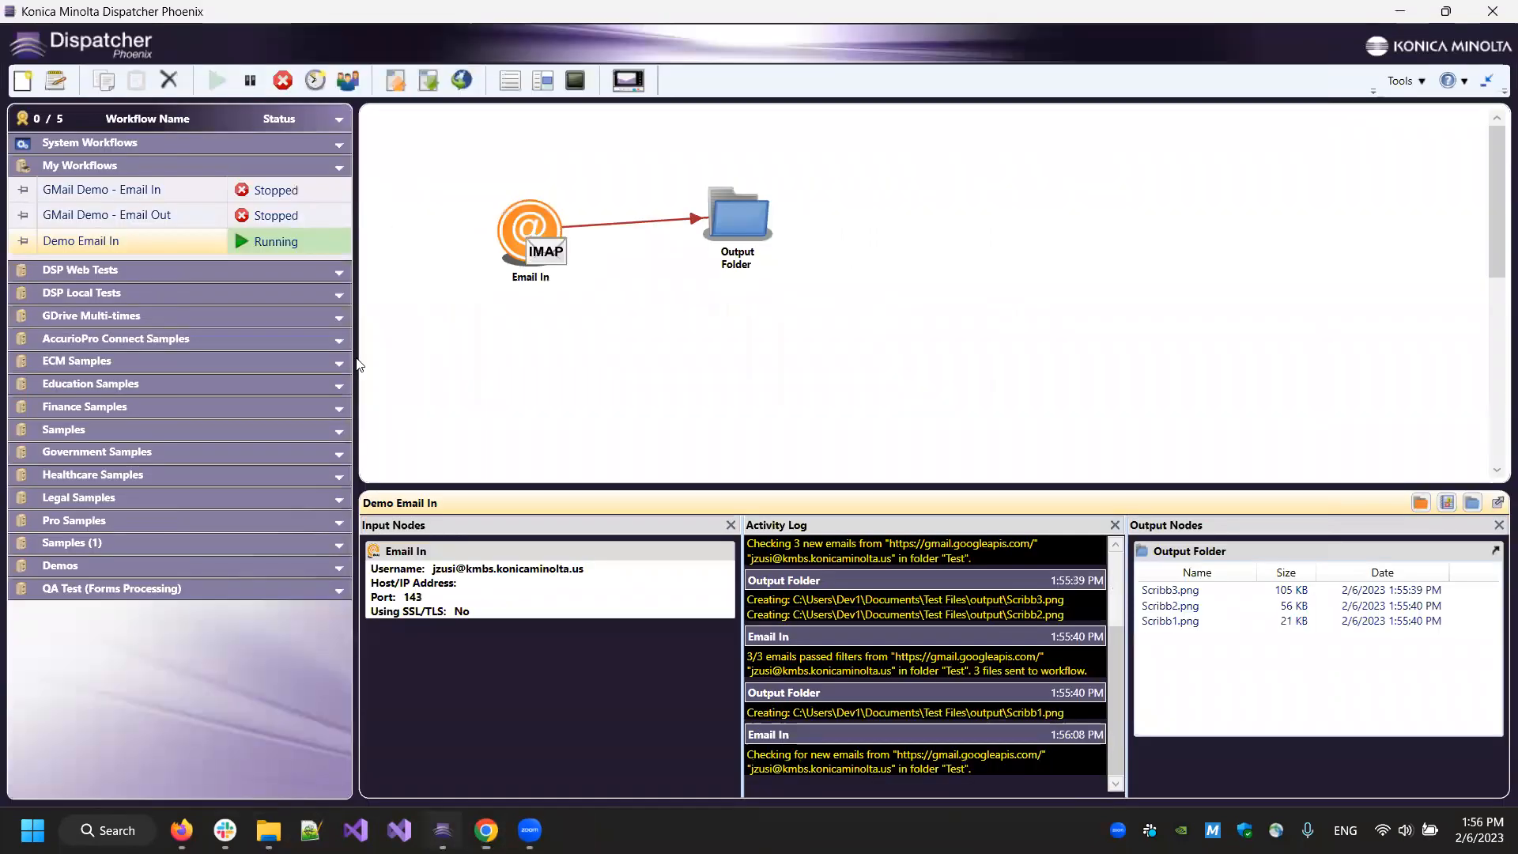
click(282, 81)
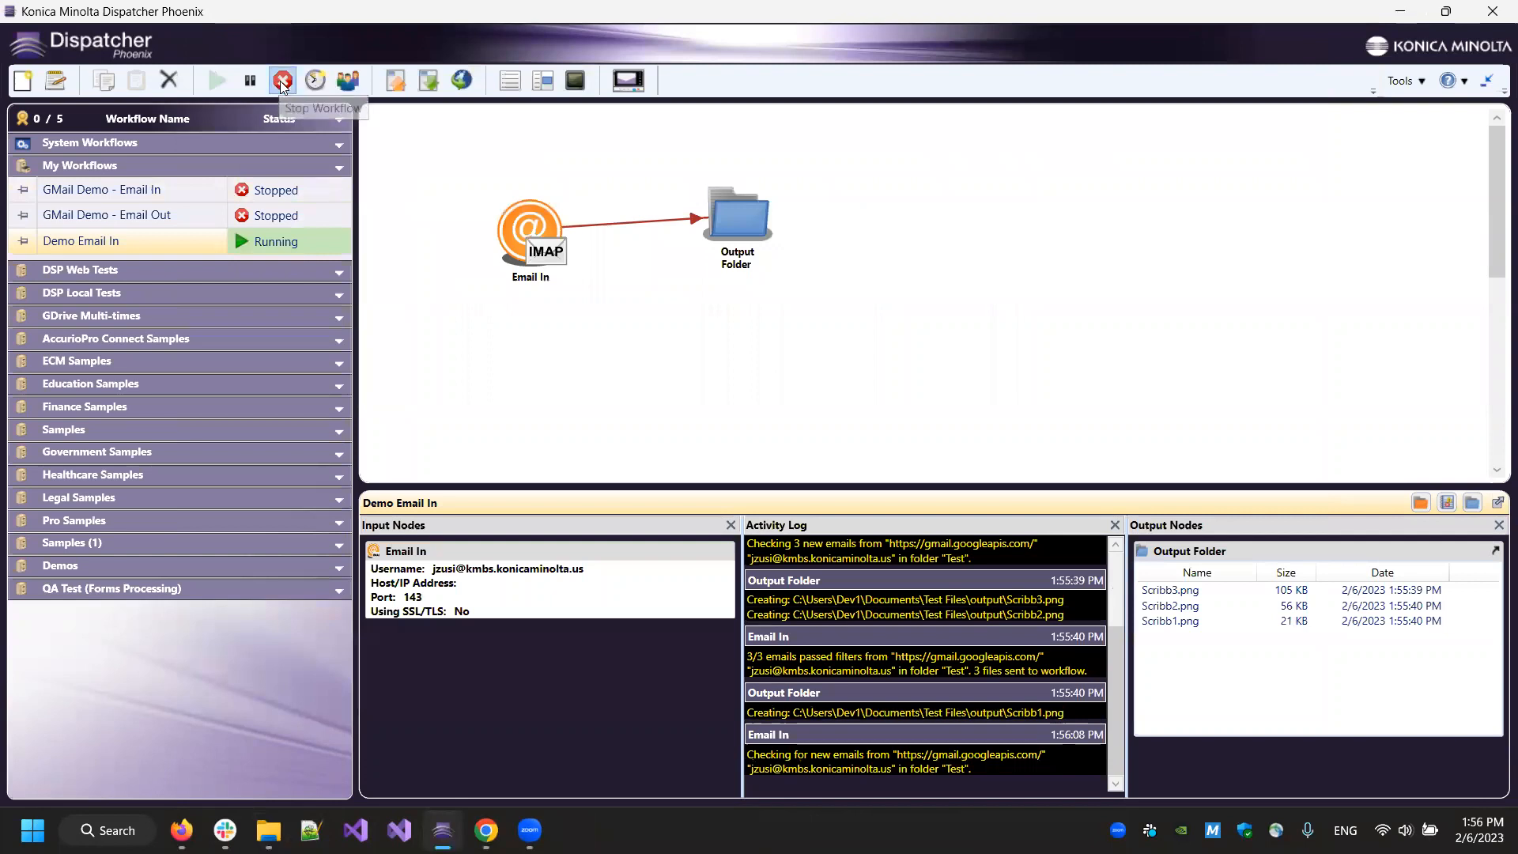
right_click(868, 556)
click(883, 570)
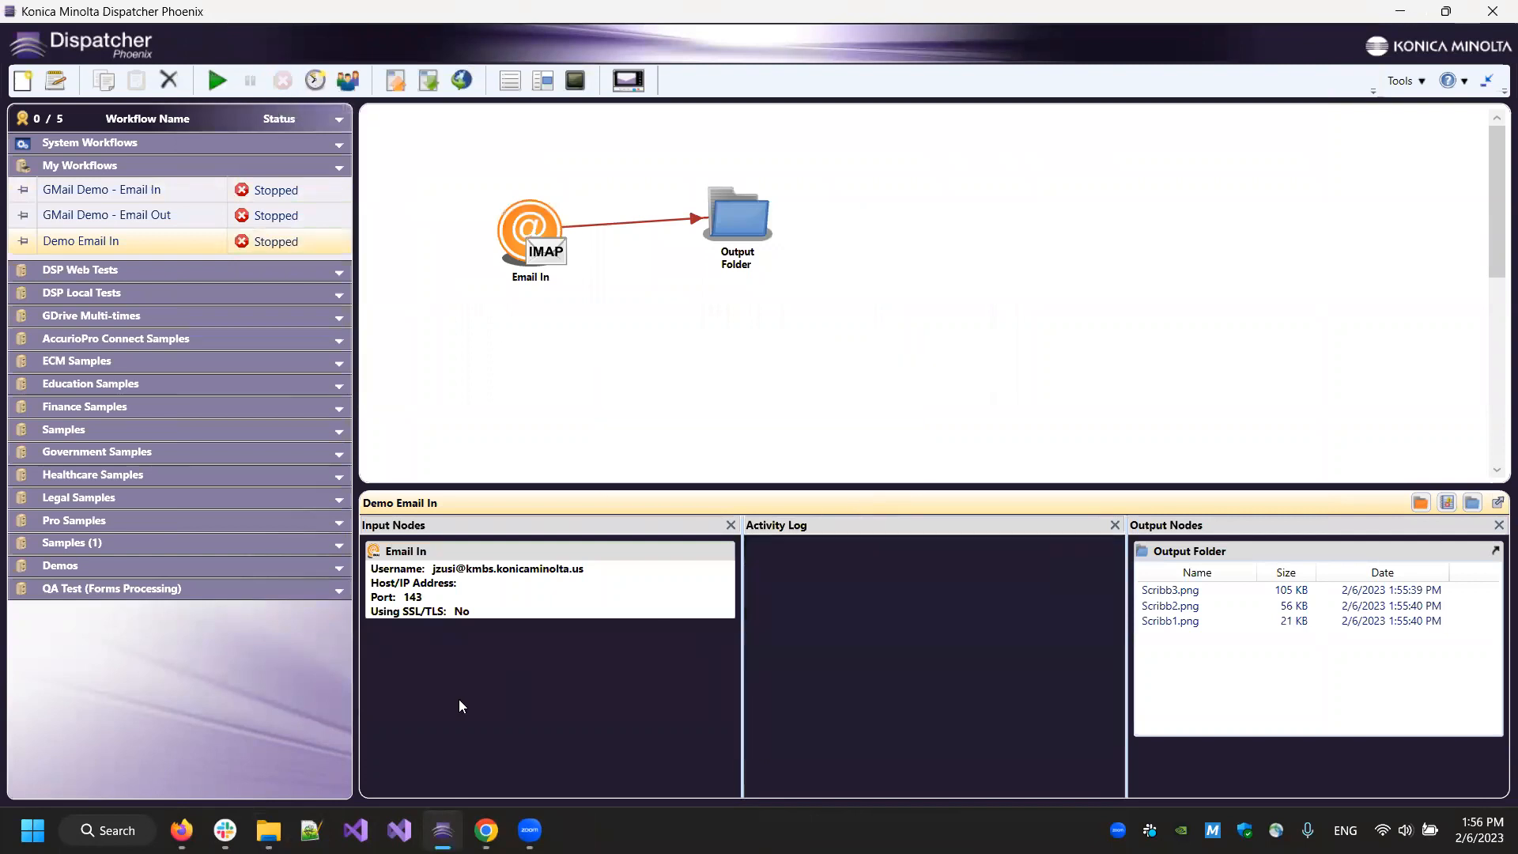
Step: Switch to File Explorer and delete Scribb1.png, Scribb2.png and Scribb3.png from the output folder
click(268, 830)
key(ctrl+a)
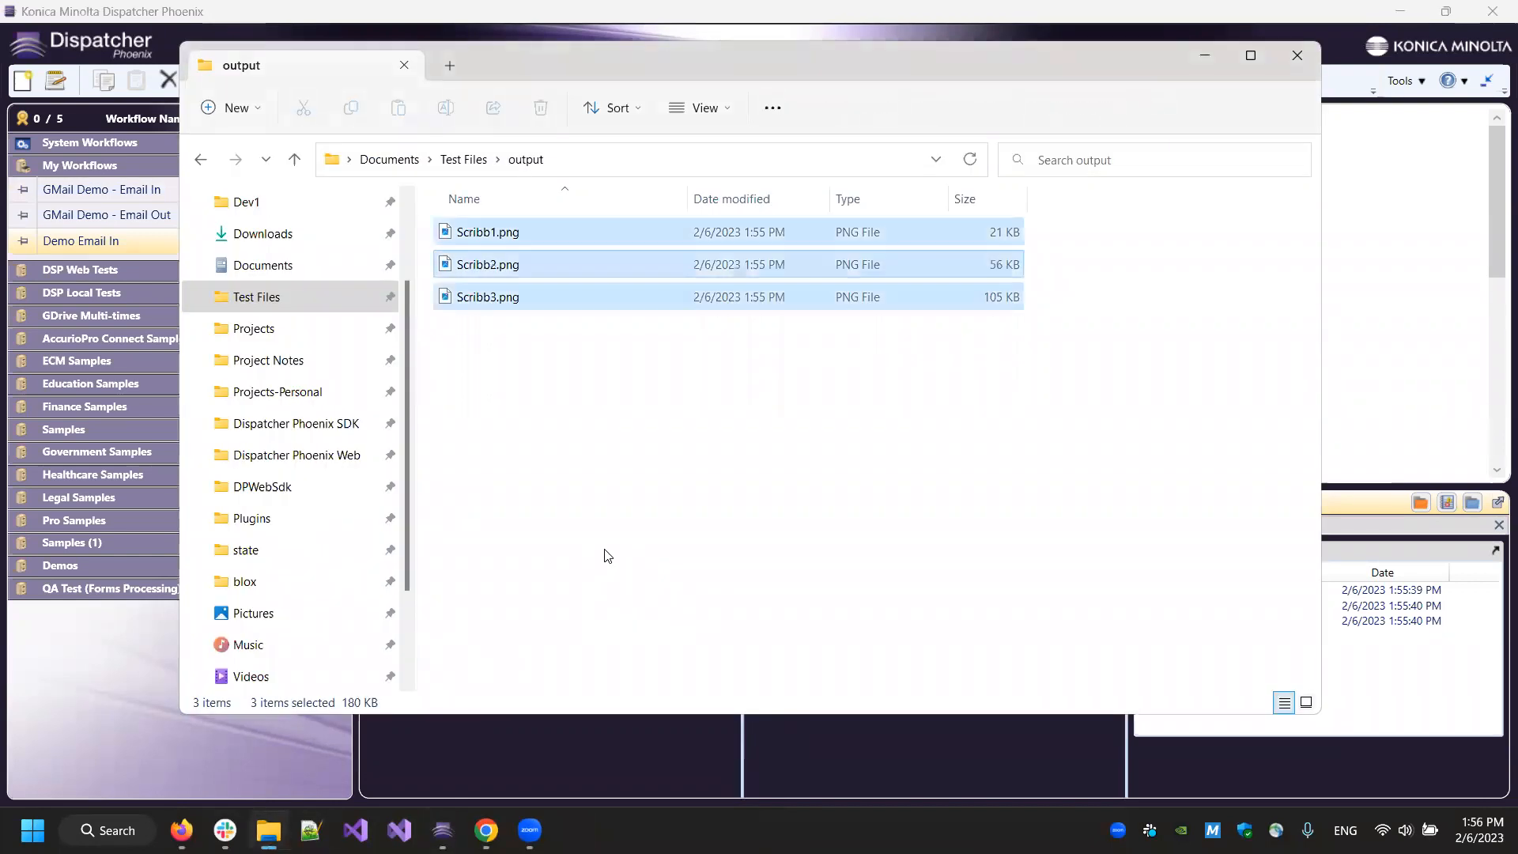
key(Delete)
key(Escape)
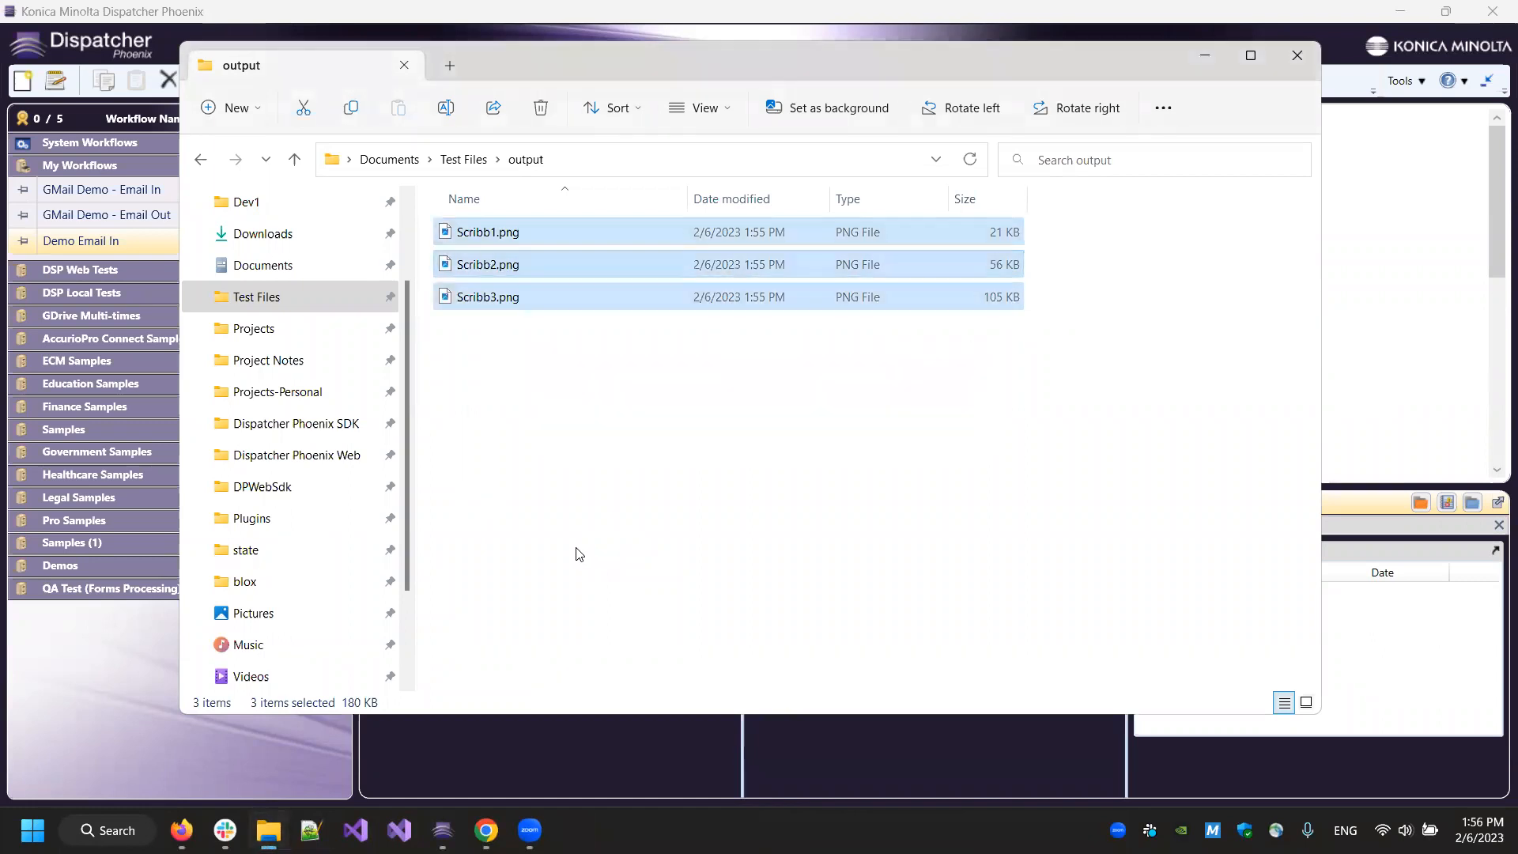
Step: Switch to Gmail in Chrome and mark all three emails in the Test label as unread
click(486, 830)
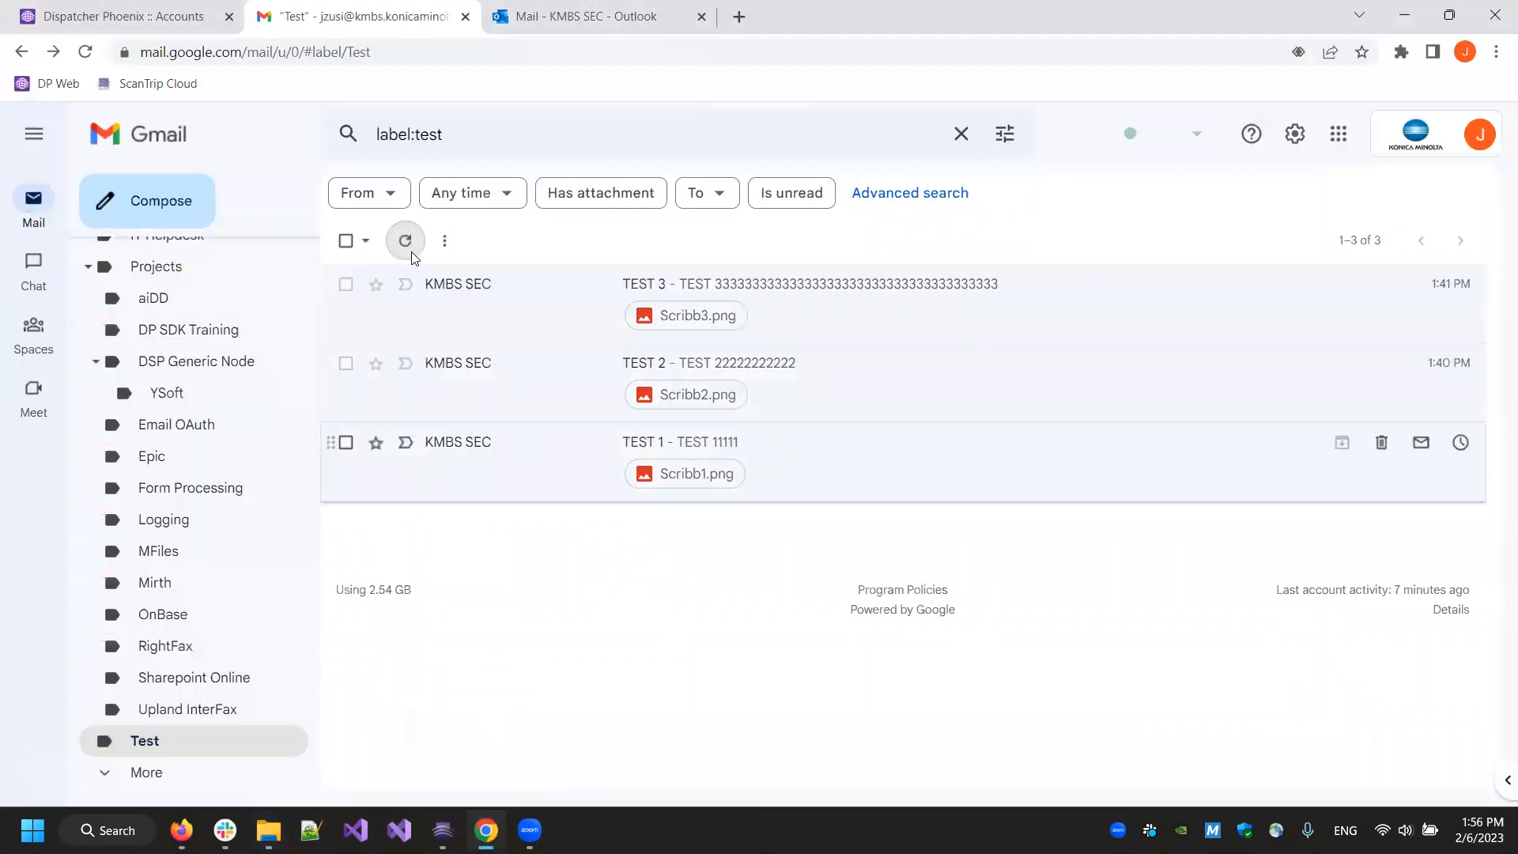
click(347, 241)
click(552, 241)
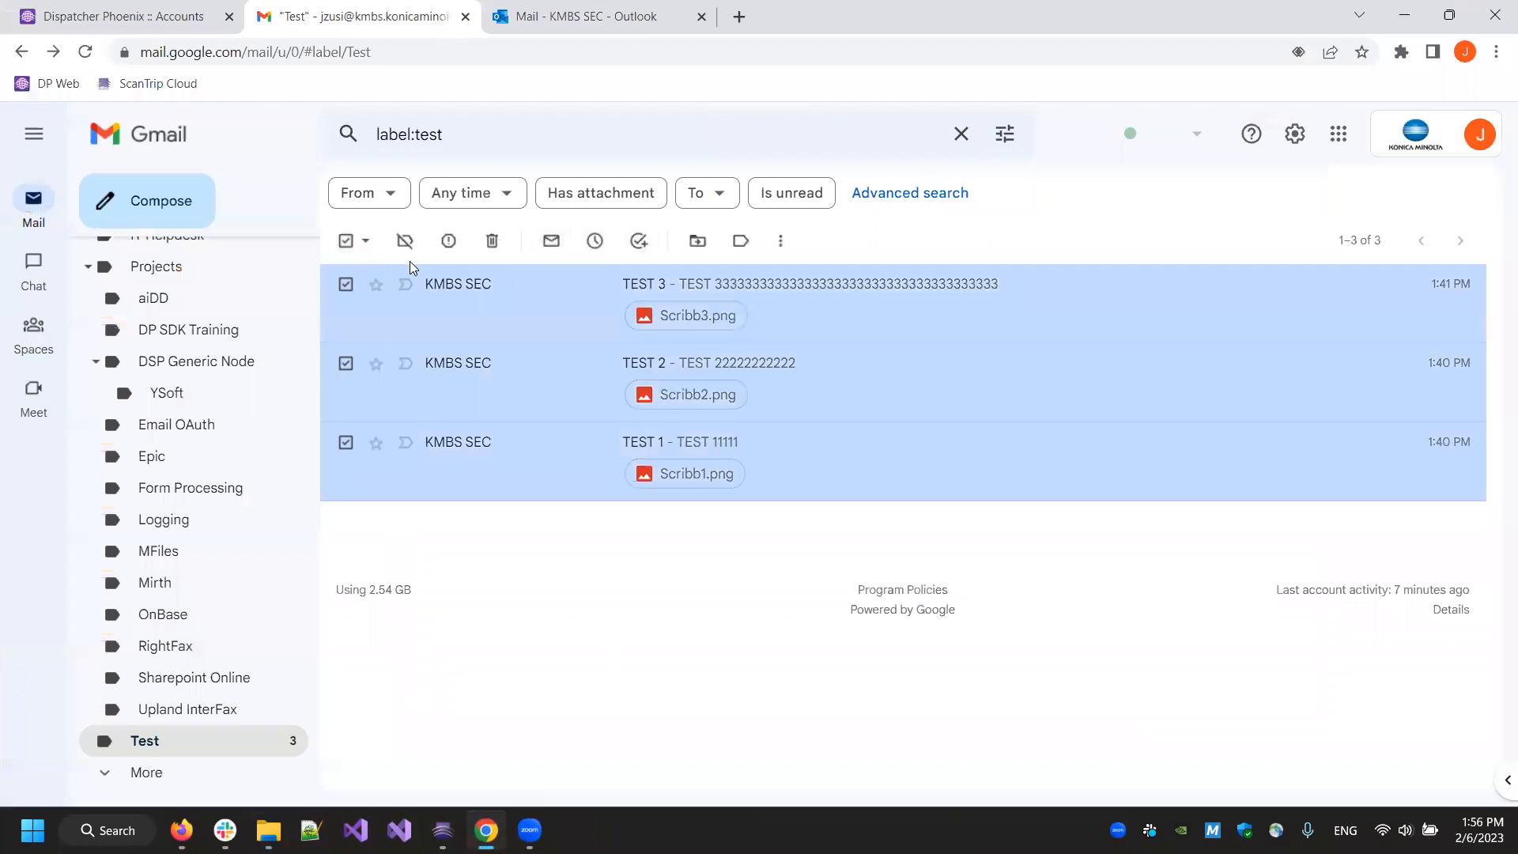
click(346, 241)
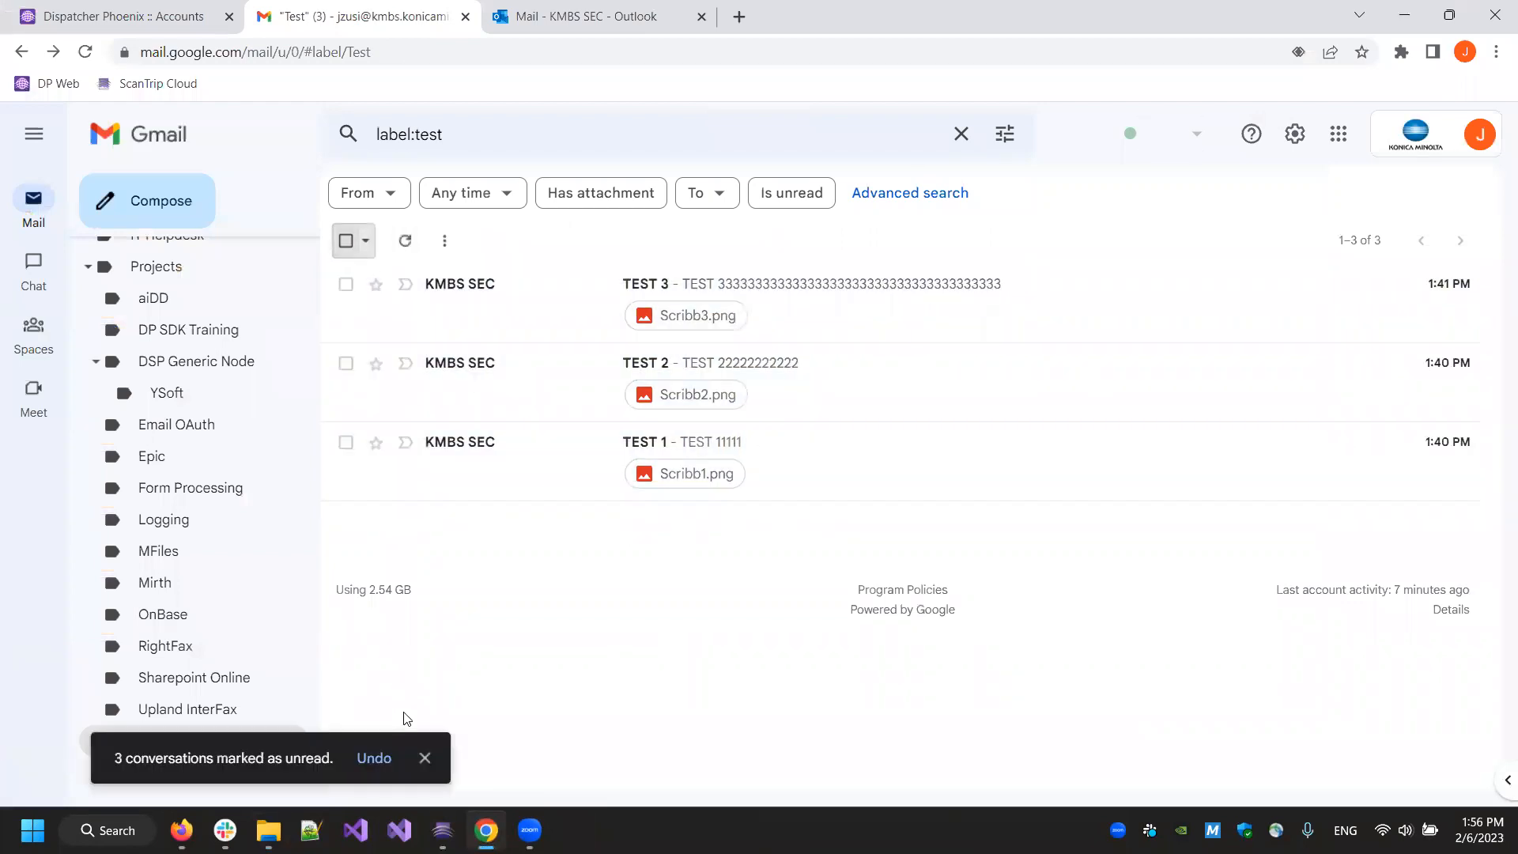
Step: Reopen the Demo Email In workflow in Dispatcher Phoenix, replace Mark as read with Delete email from server in the Email In node, and save the node
click(442, 830)
double_click(627, 378)
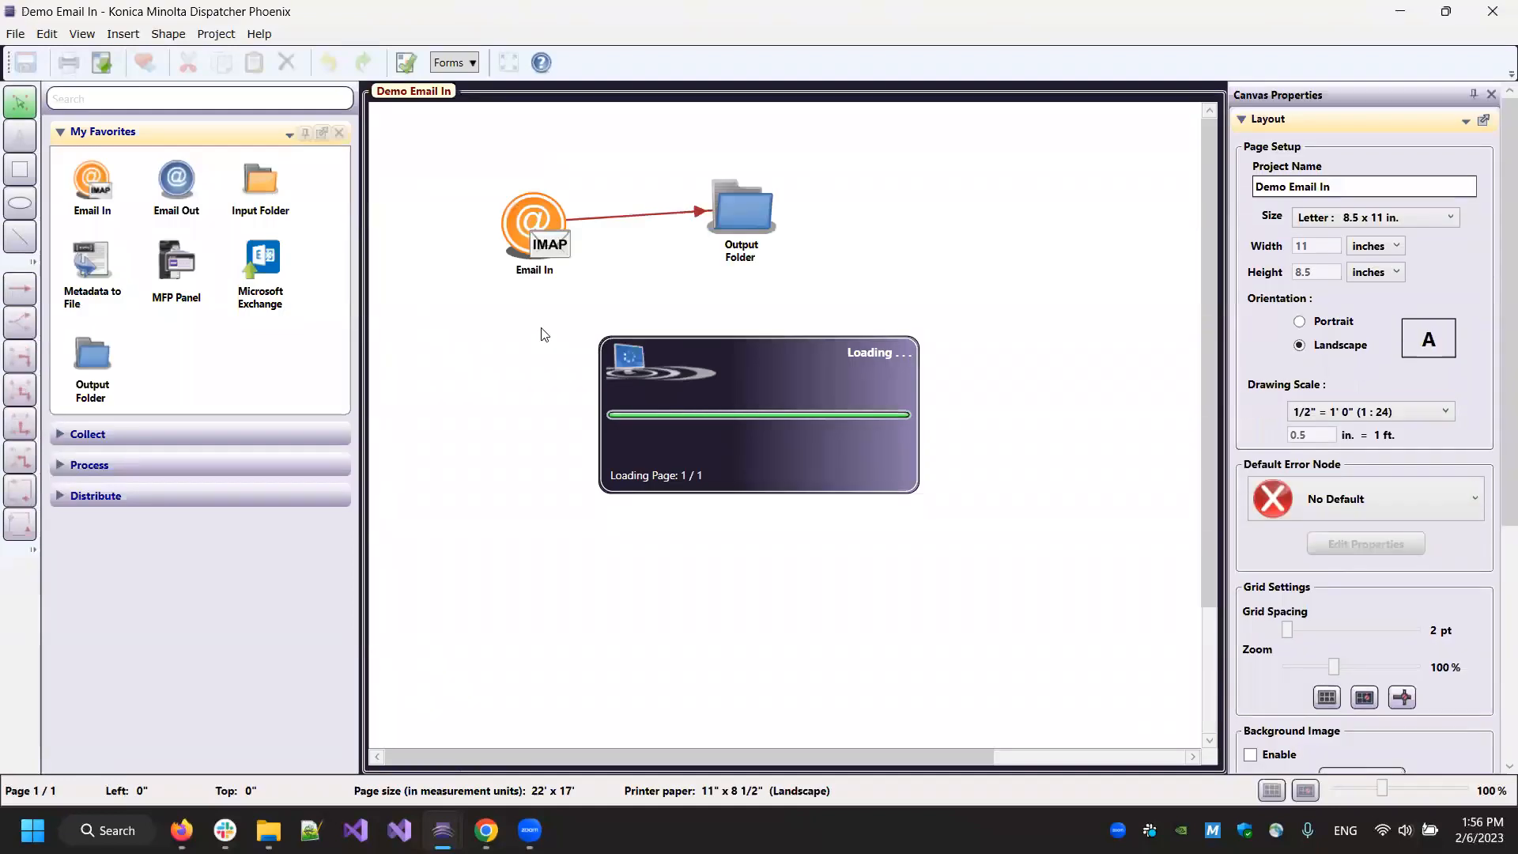
click(542, 251)
double_click(540, 247)
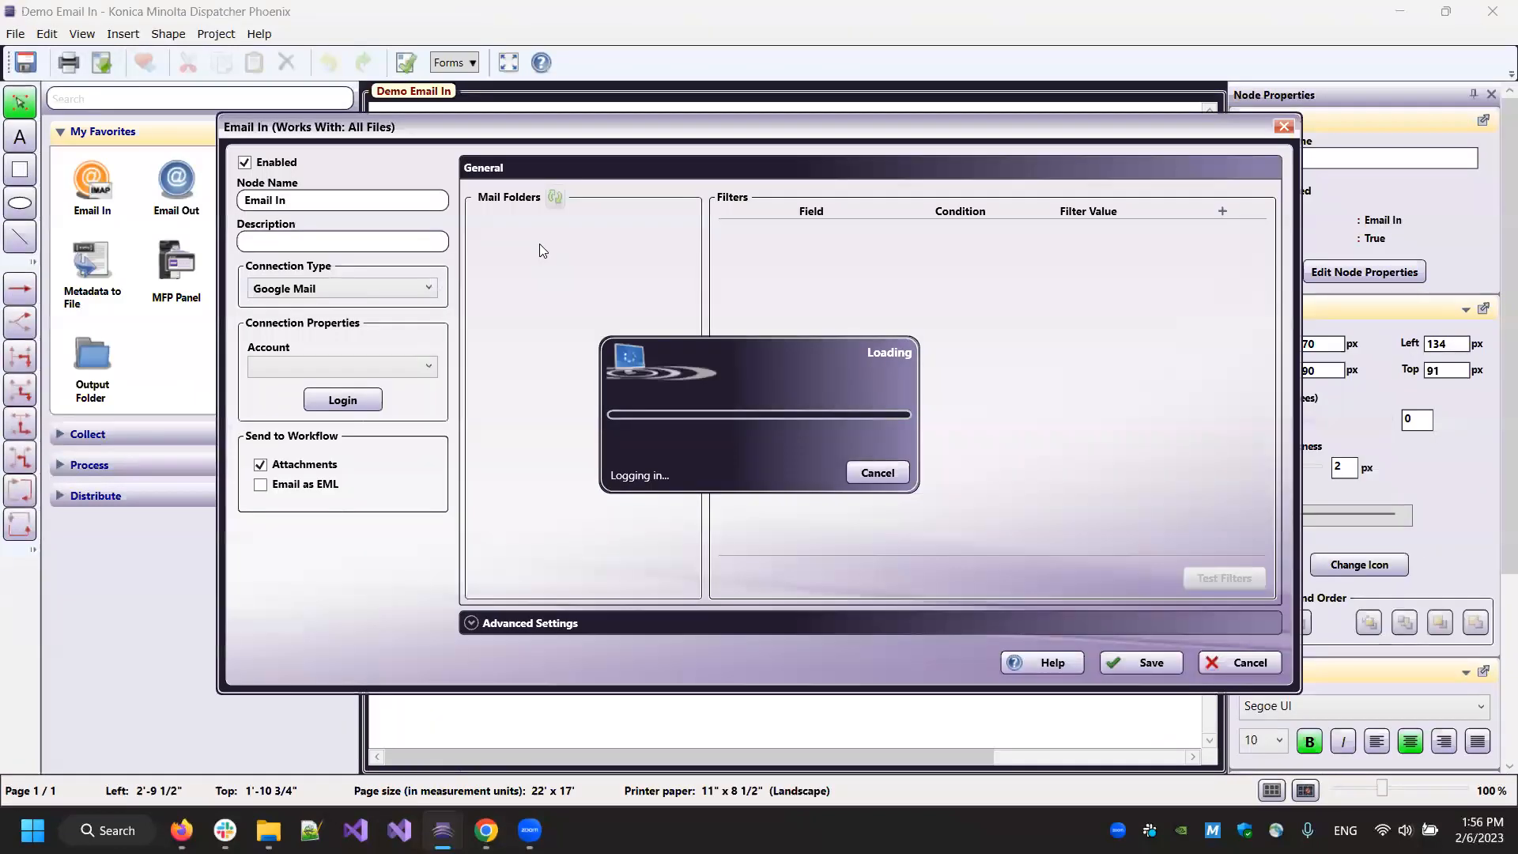
click(471, 623)
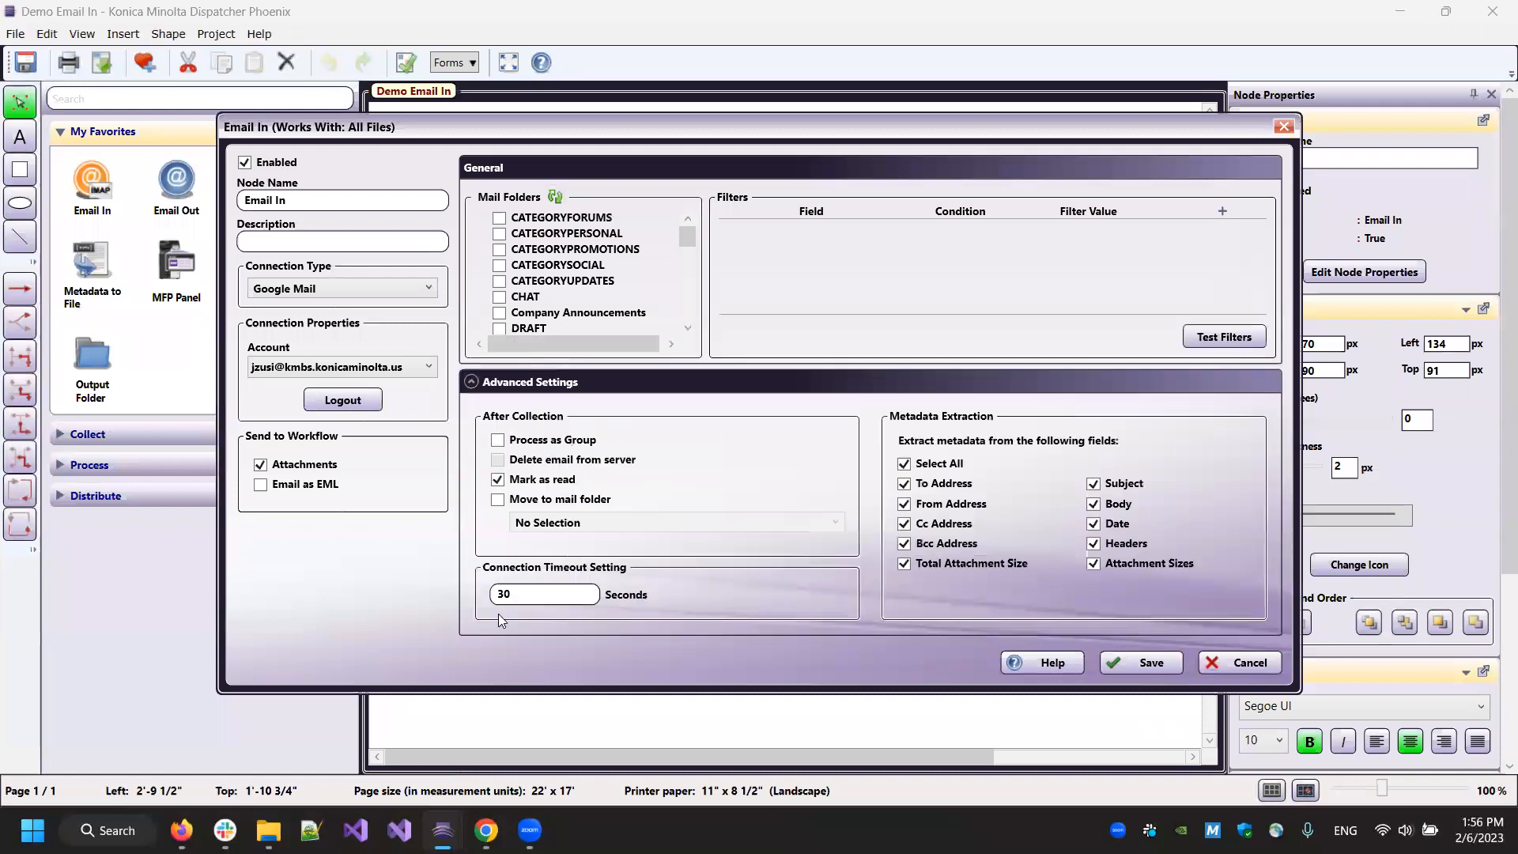
click(497, 460)
click(1144, 661)
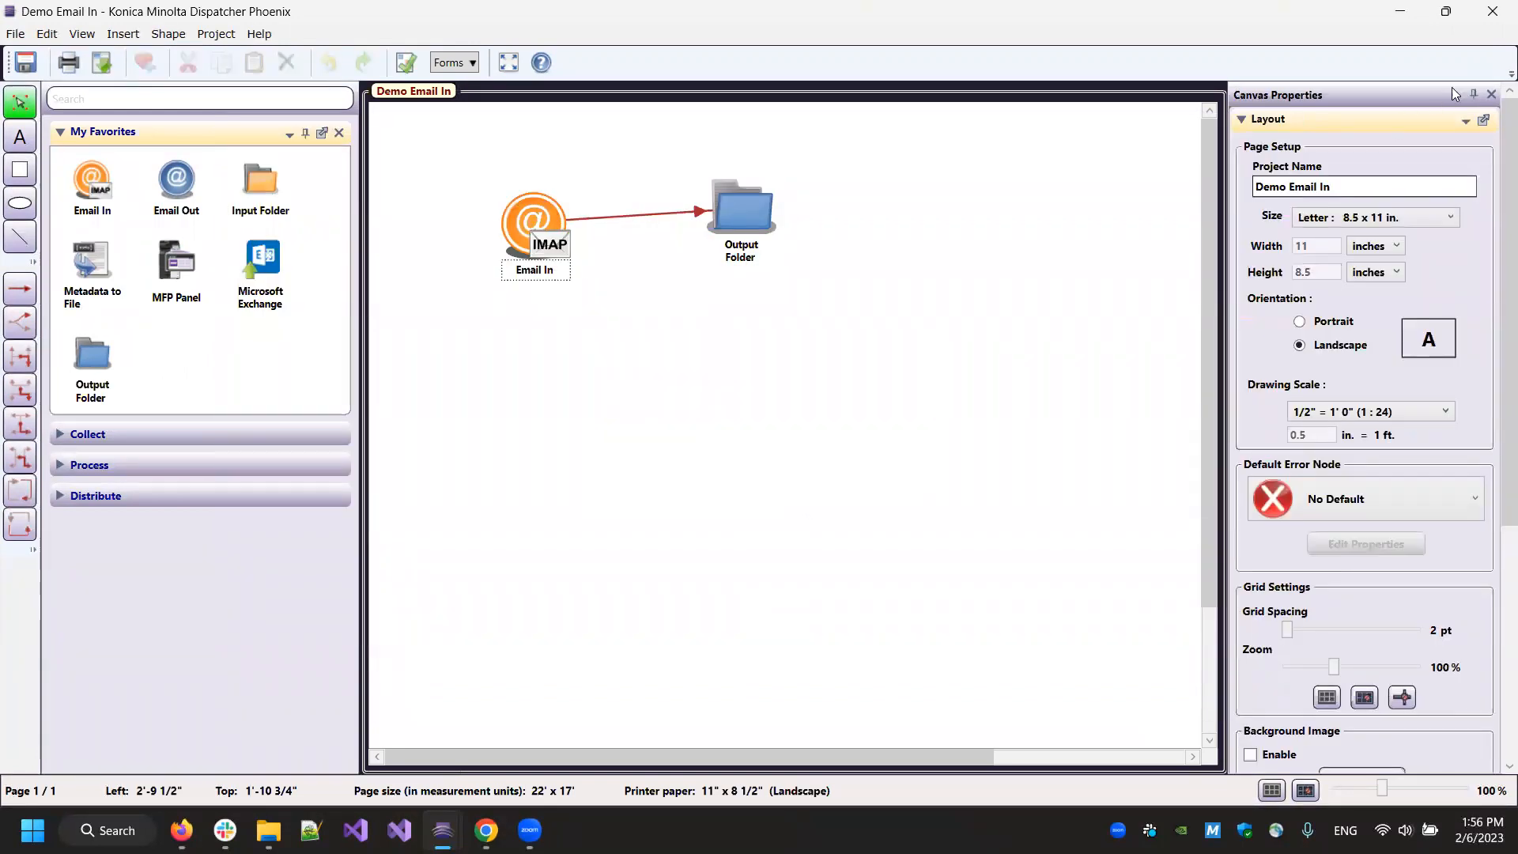
Step: Close the workflow builder, run the updated Demo Email In workflow, and check Gmail's Trash and Test label for the collected emails
click(1490, 21)
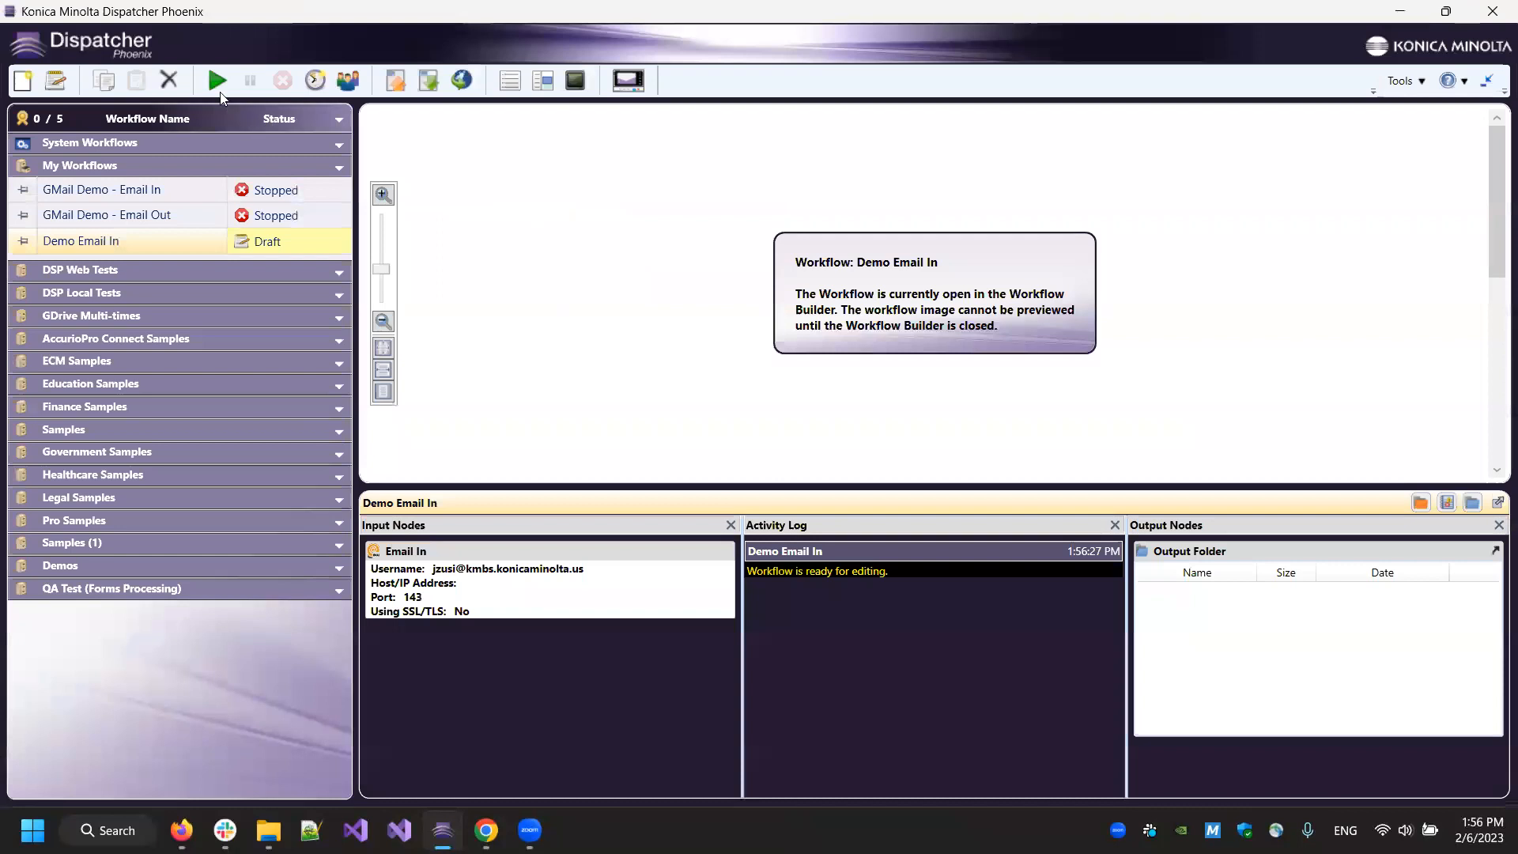
click(216, 81)
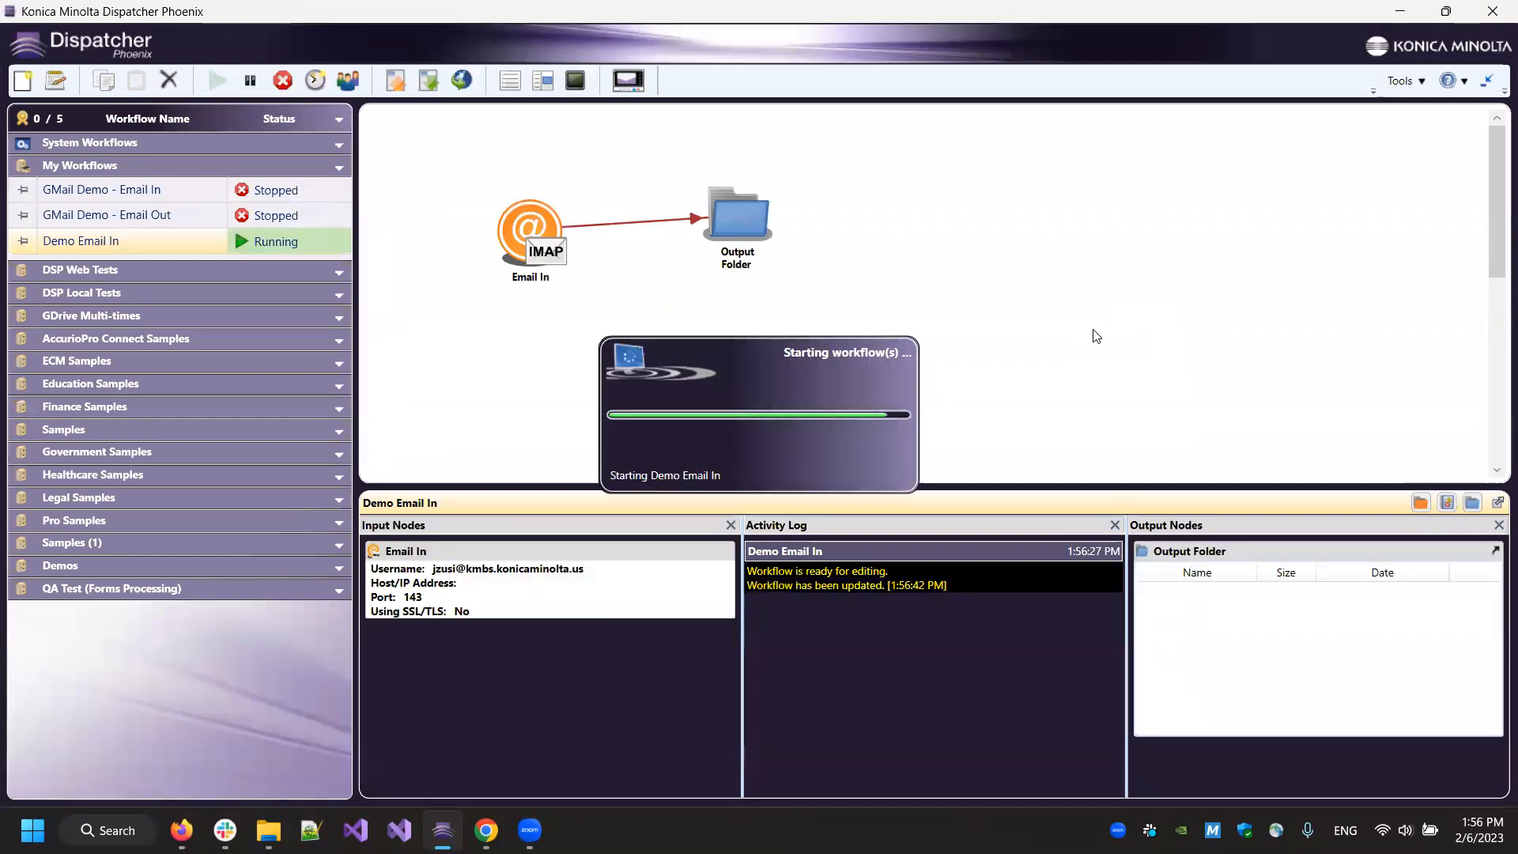
click(486, 828)
scroll(237, 450, up, 5)
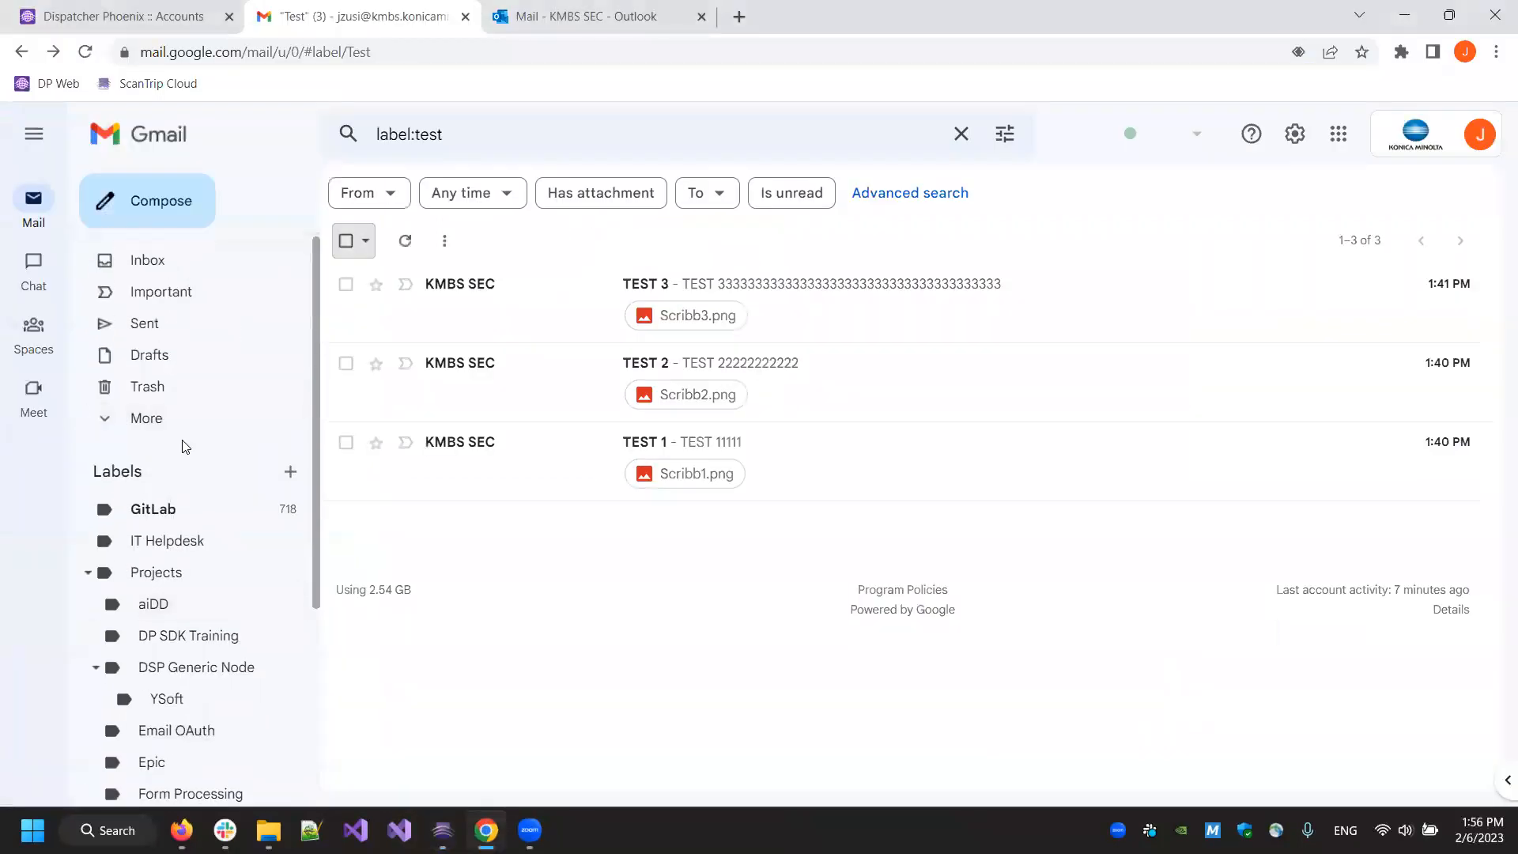
click(178, 382)
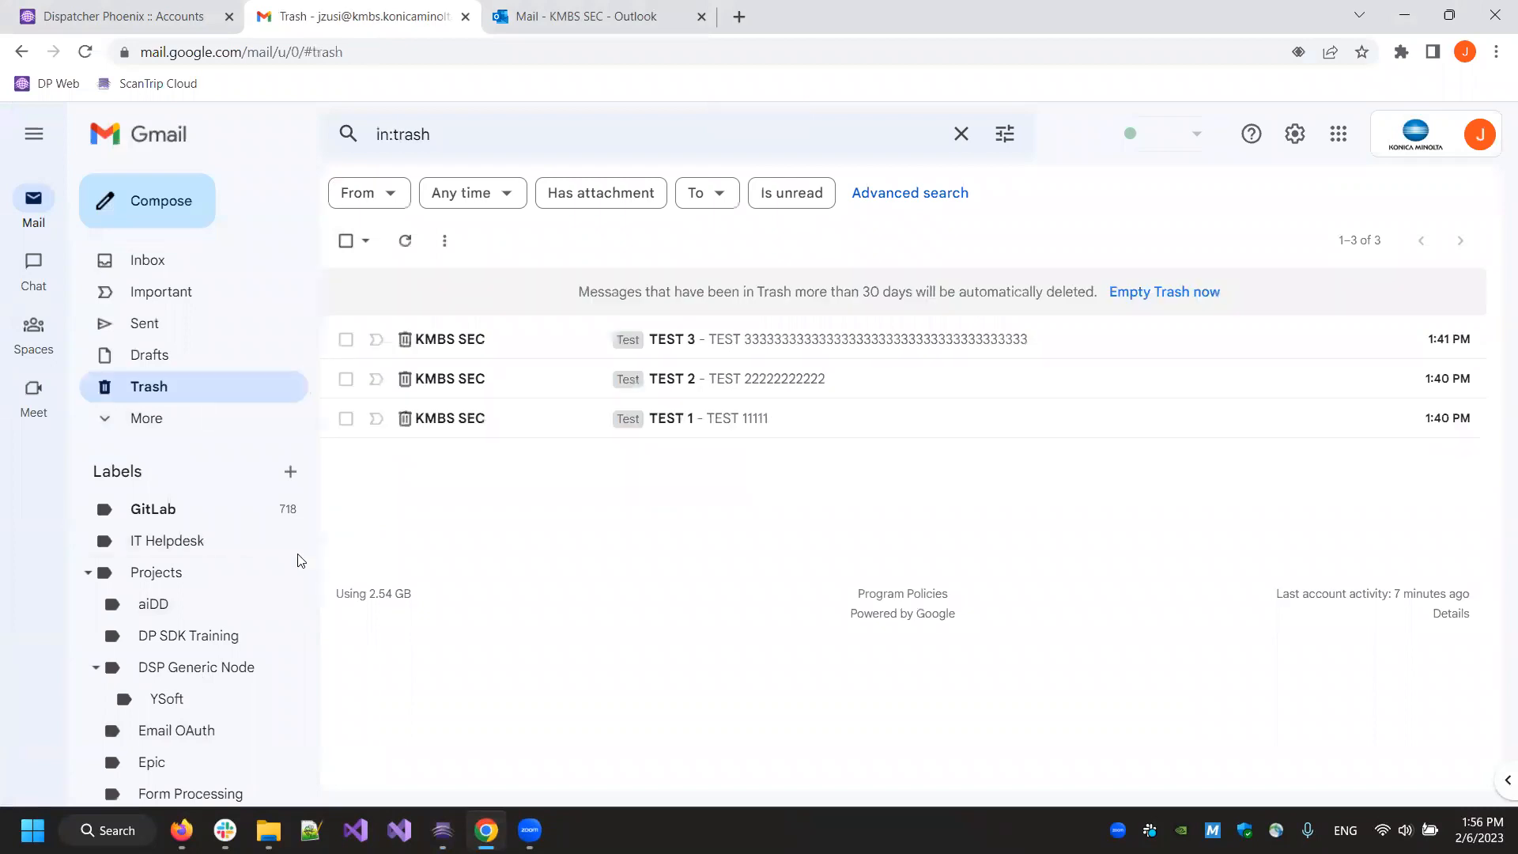
scroll(227, 532, down, 4)
click(131, 747)
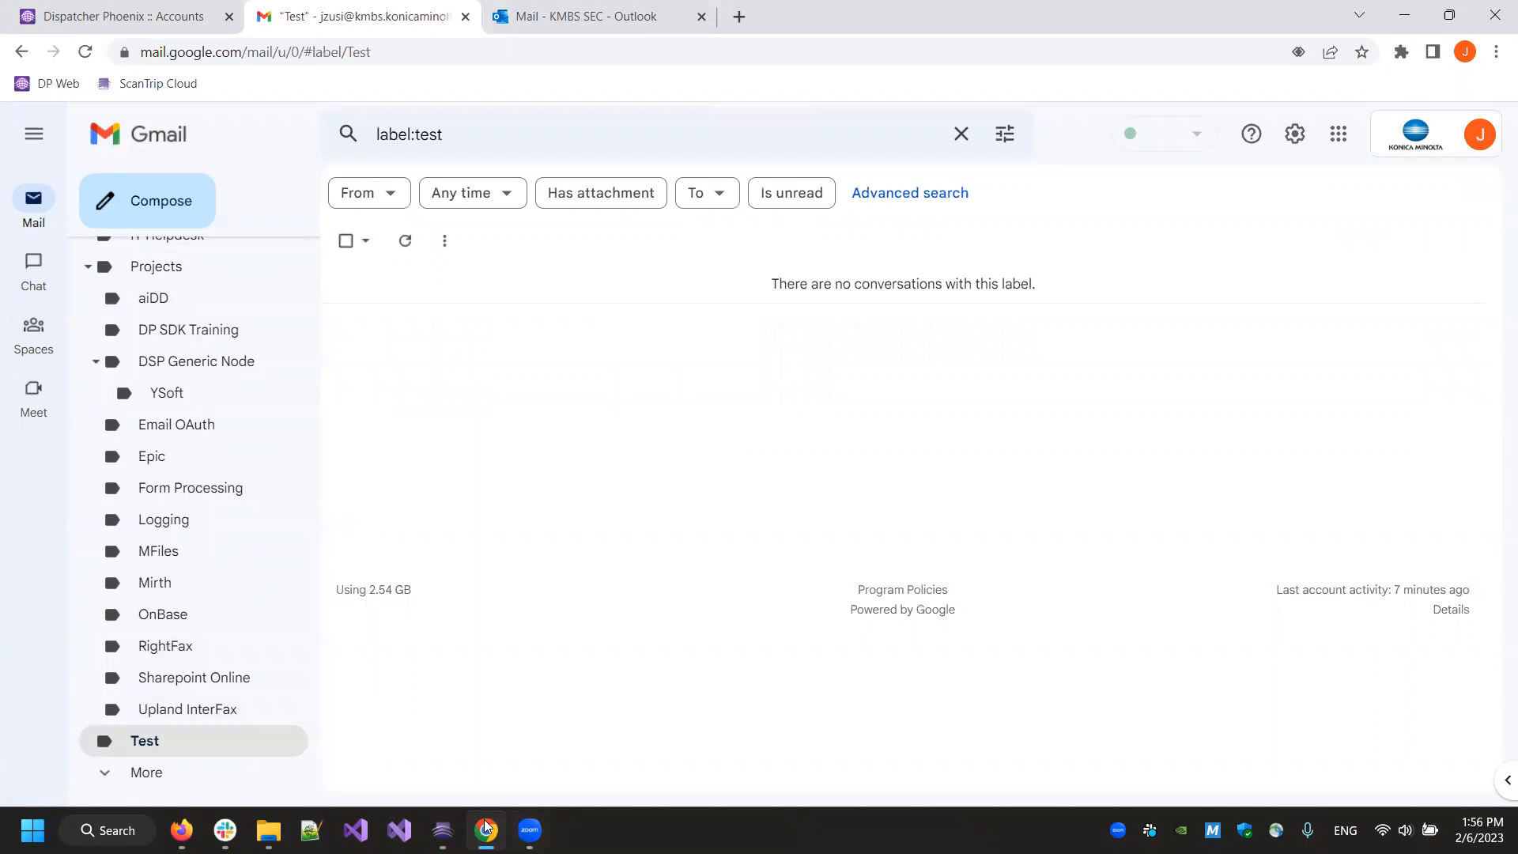
Step: Check the workflow's activity log in Dispatcher Phoenix and the output folder in File Explorer, and return to Gmail
click(443, 830)
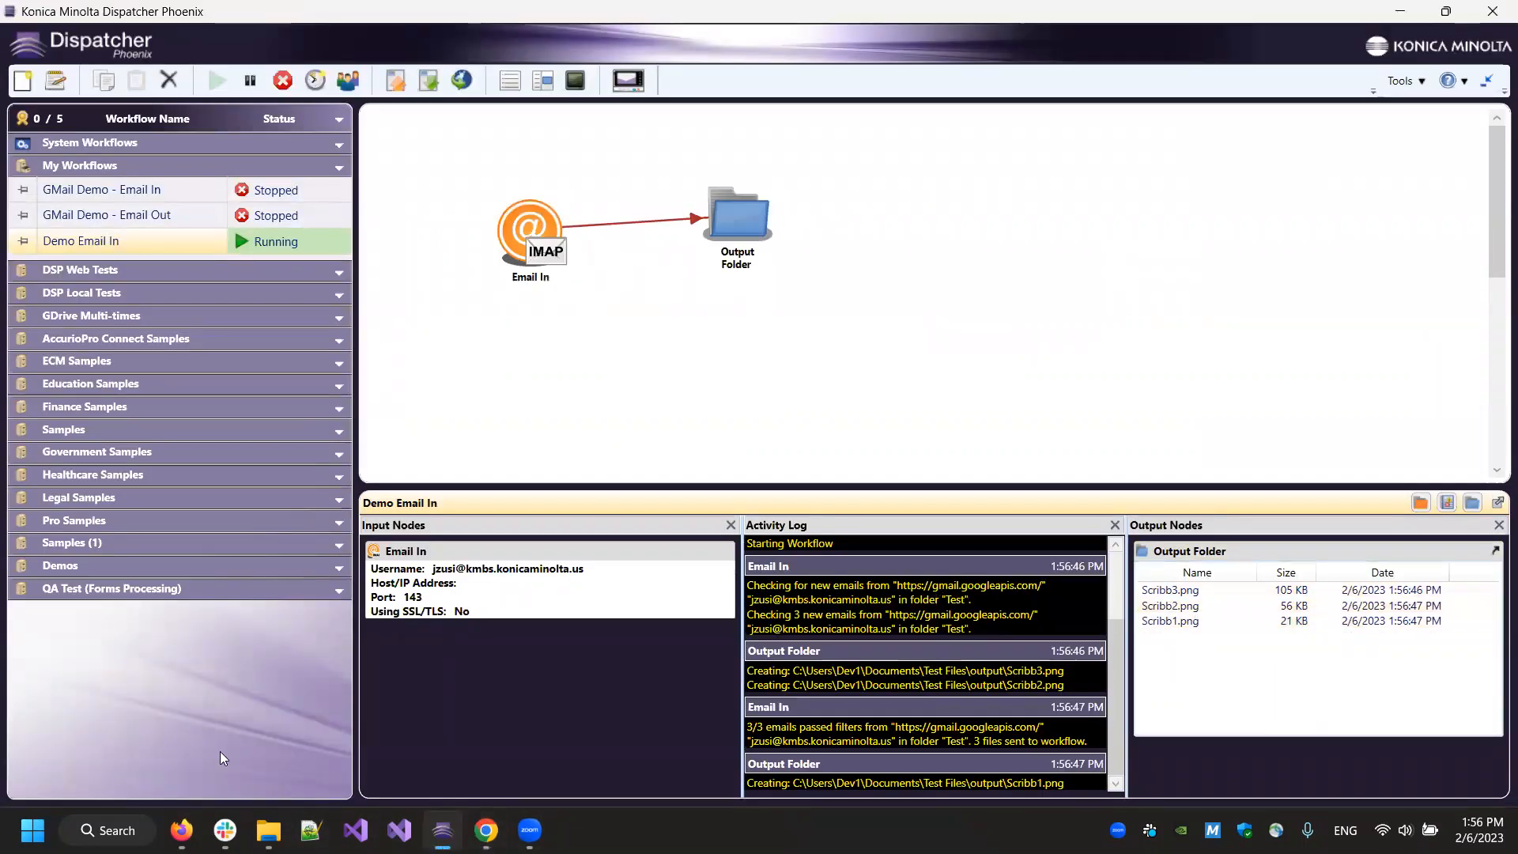
click(269, 830)
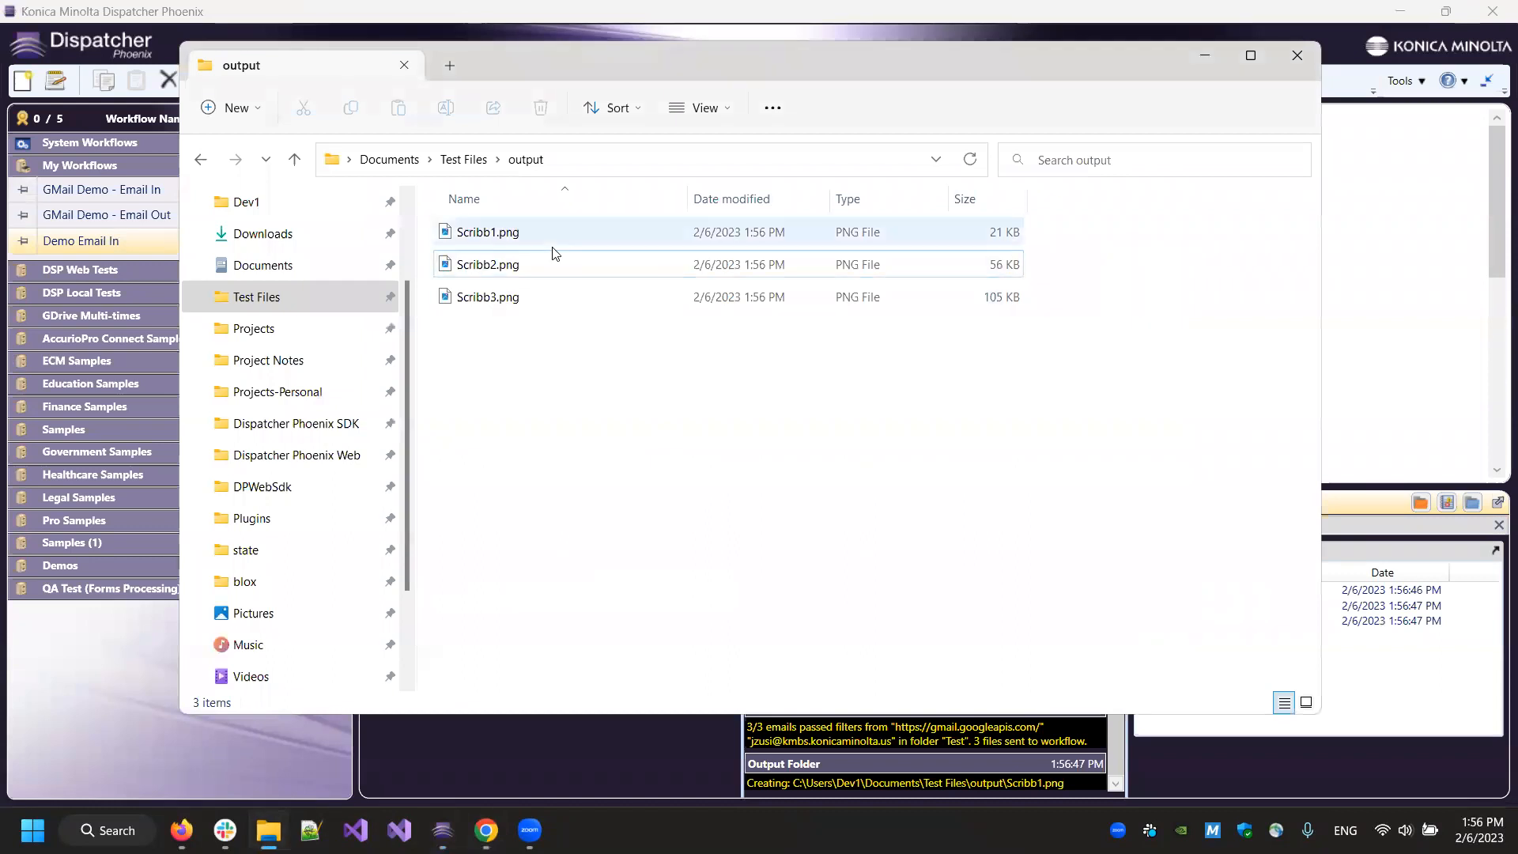
click(486, 830)
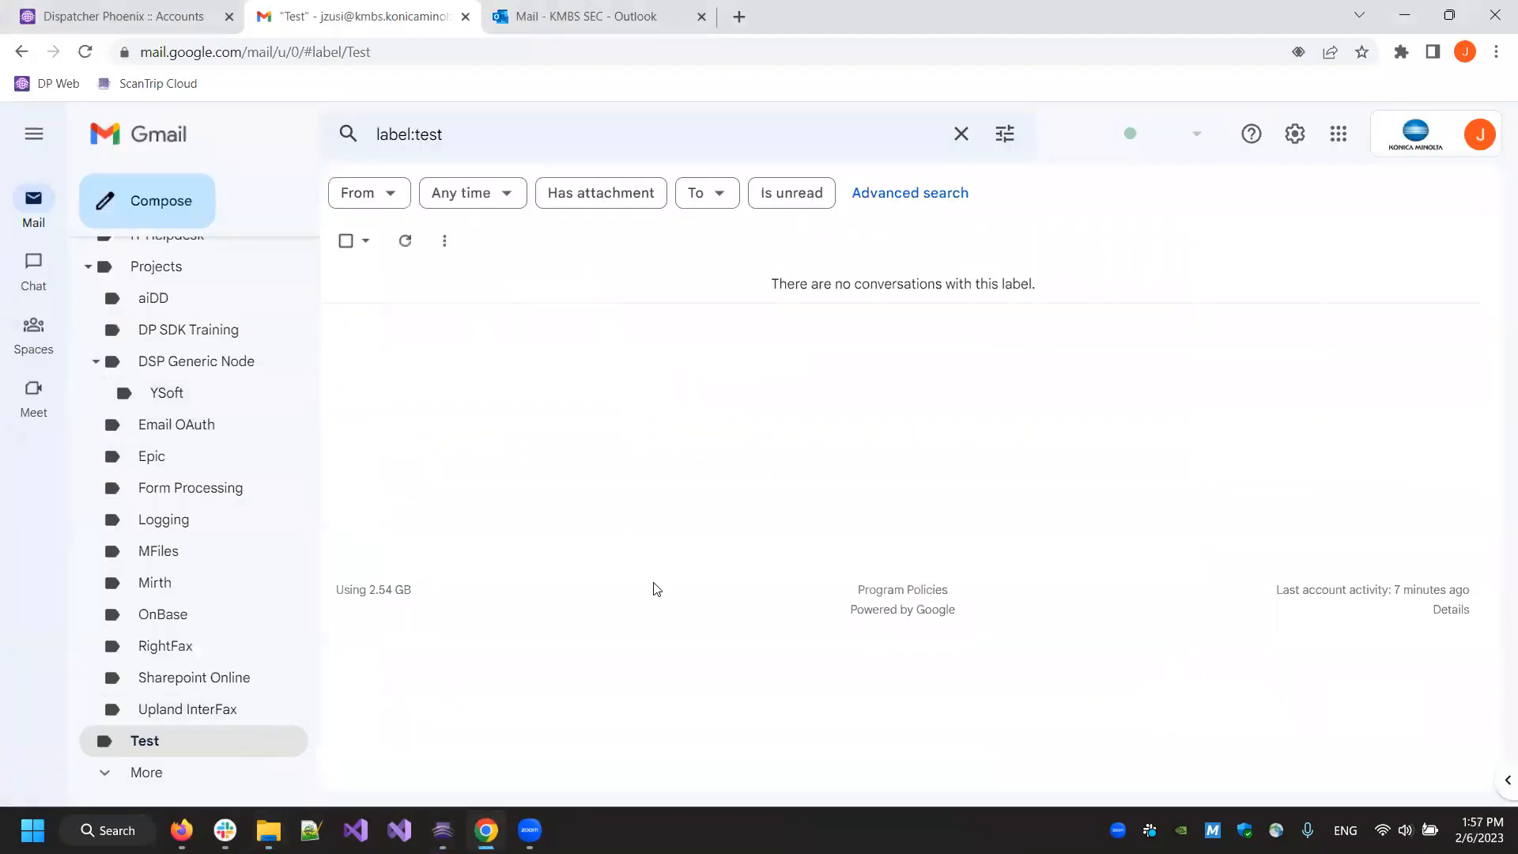
Step: Open Gmail's Trash folder to check the deleted test emails
scroll(126, 617, up, 4)
click(211, 391)
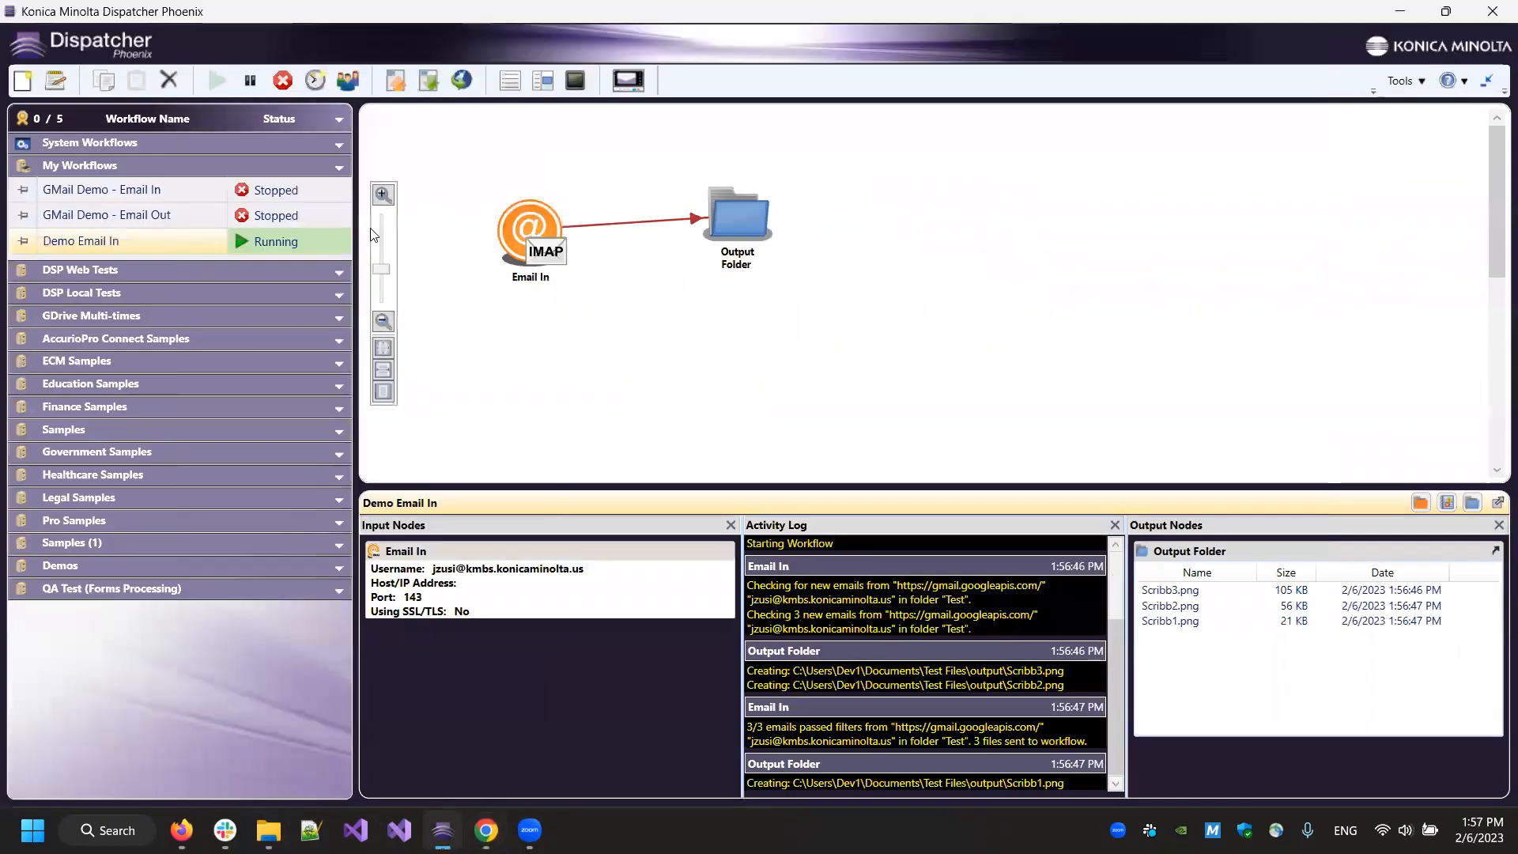
Step: Switch to Dispatcher Phoenix, stop the Demo Email In workflow and clear its activity log
click(282, 80)
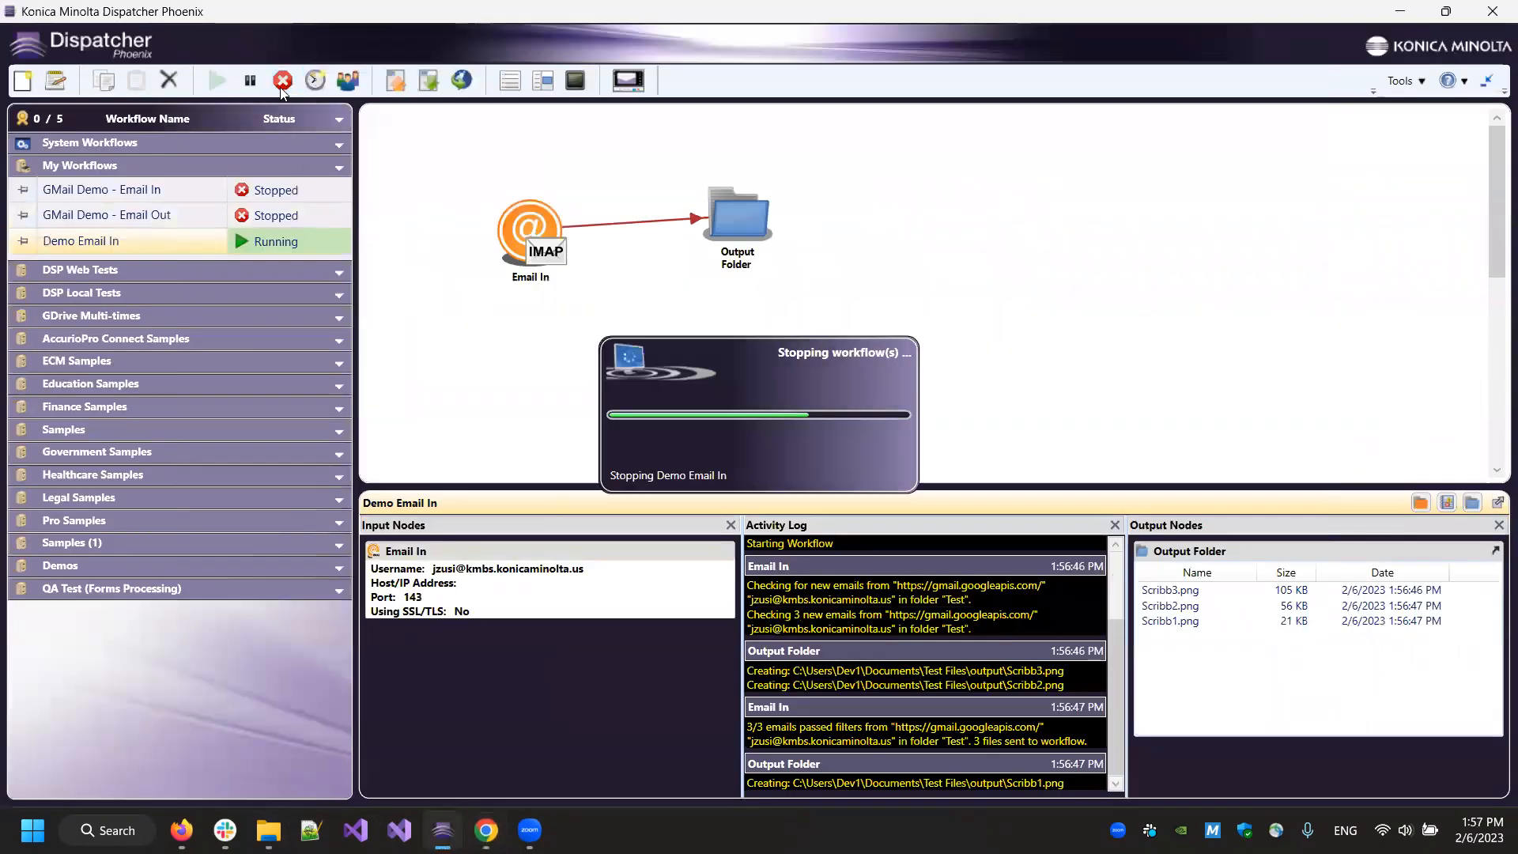
right_click(812, 616)
click(861, 624)
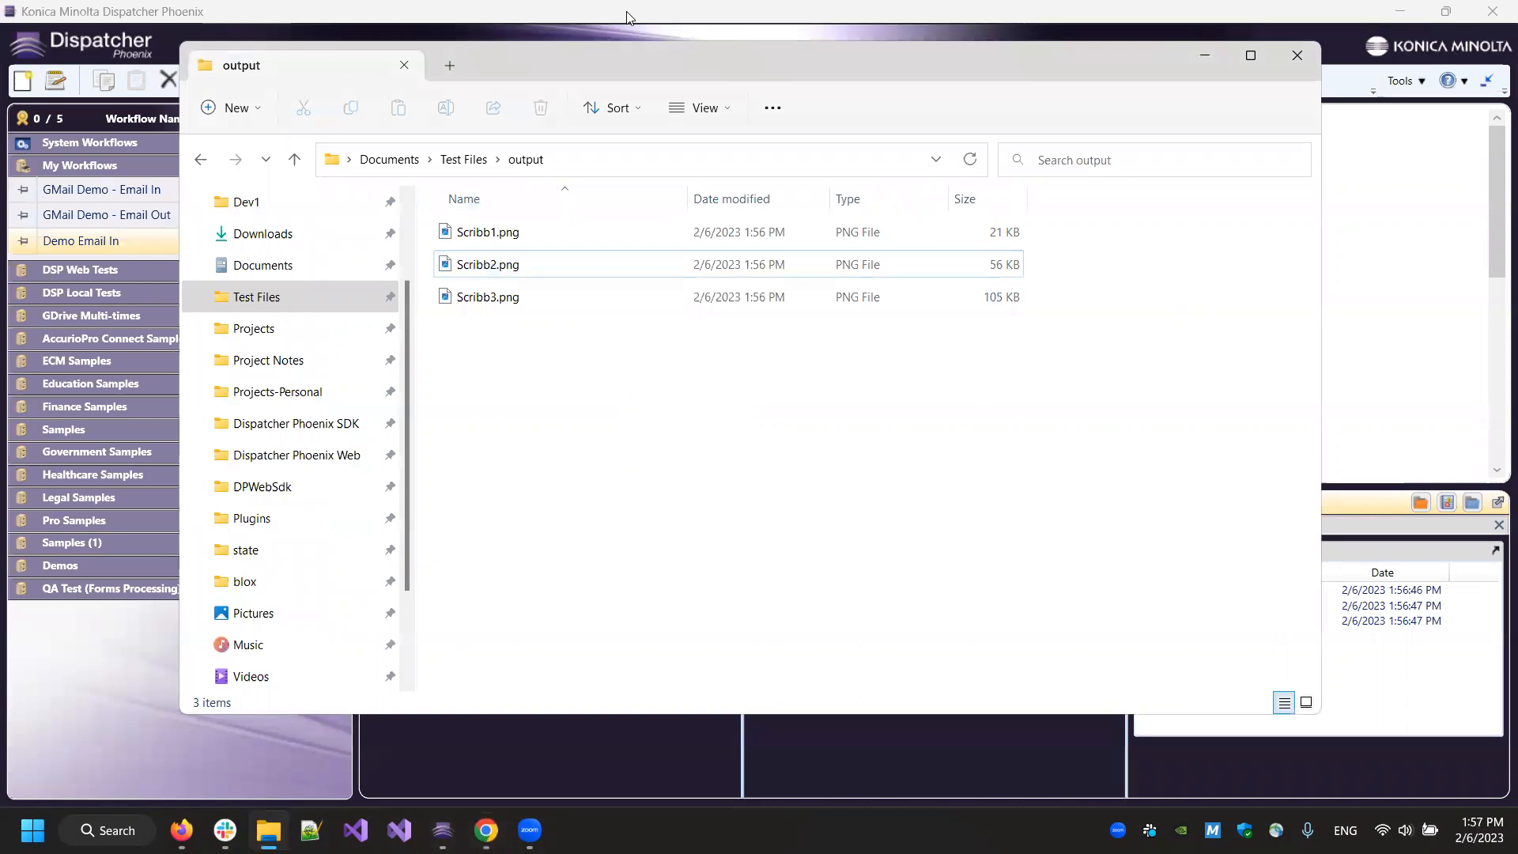
click(78, 129)
Step: Create a new workflow with an Input Folder node connected to an Email Out node
click(22, 80)
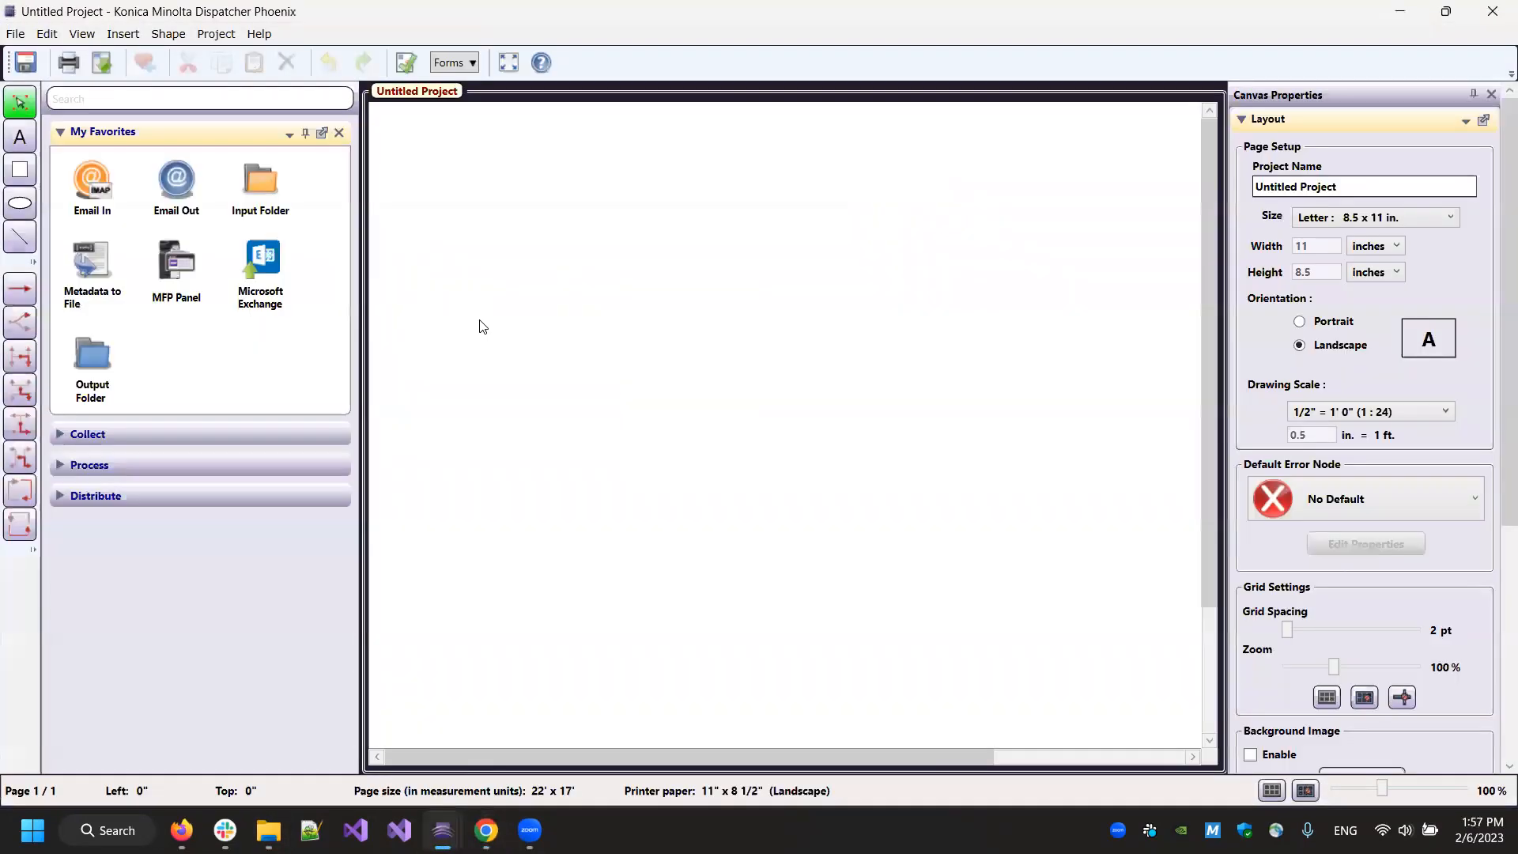
drag(263, 194, 525, 250)
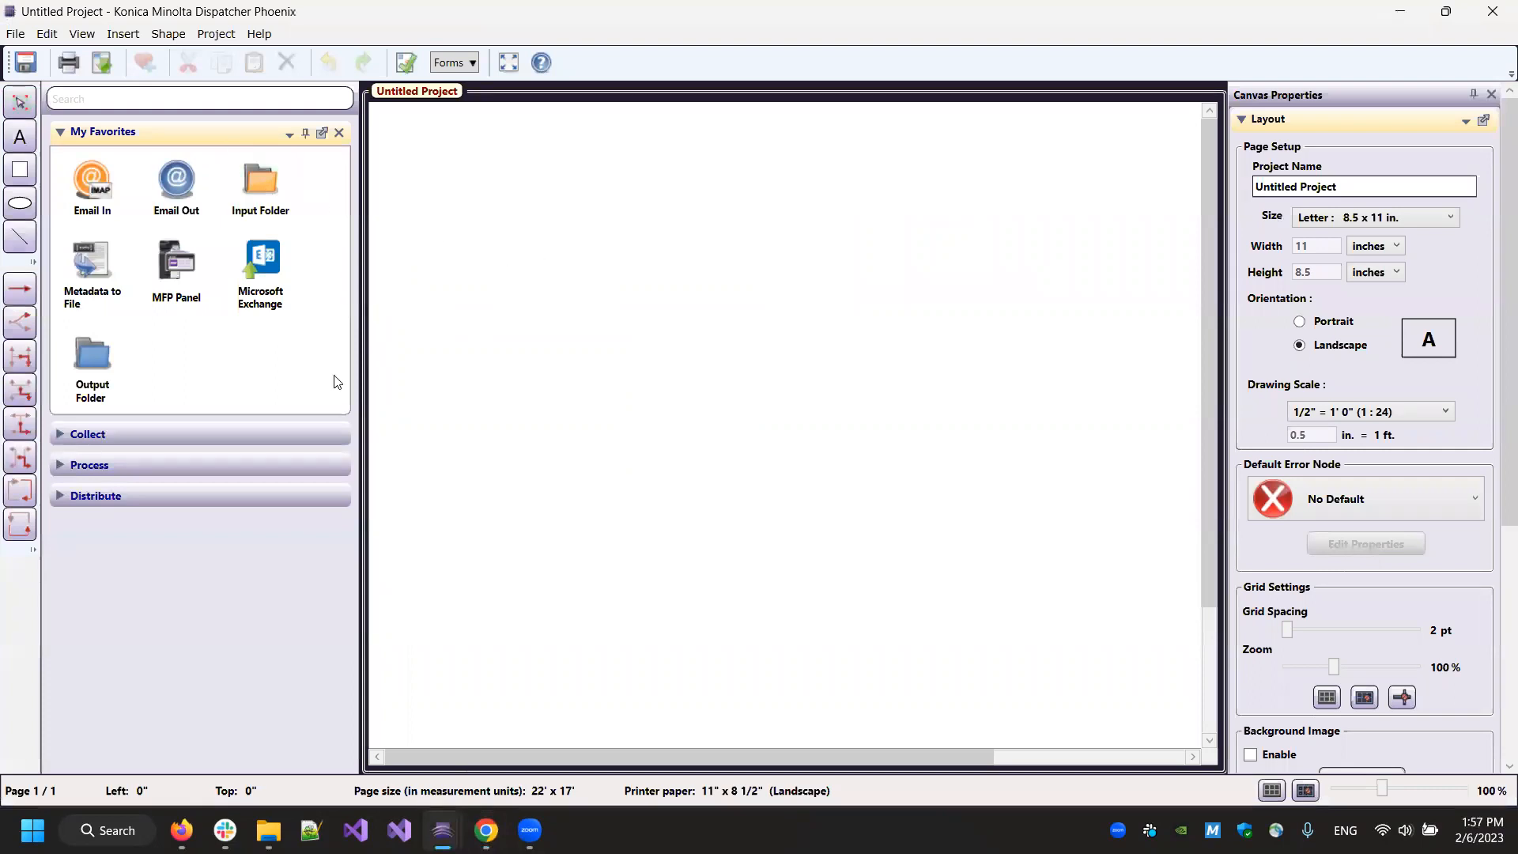
drag(177, 183, 700, 230)
click(19, 289)
drag(531, 251, 705, 232)
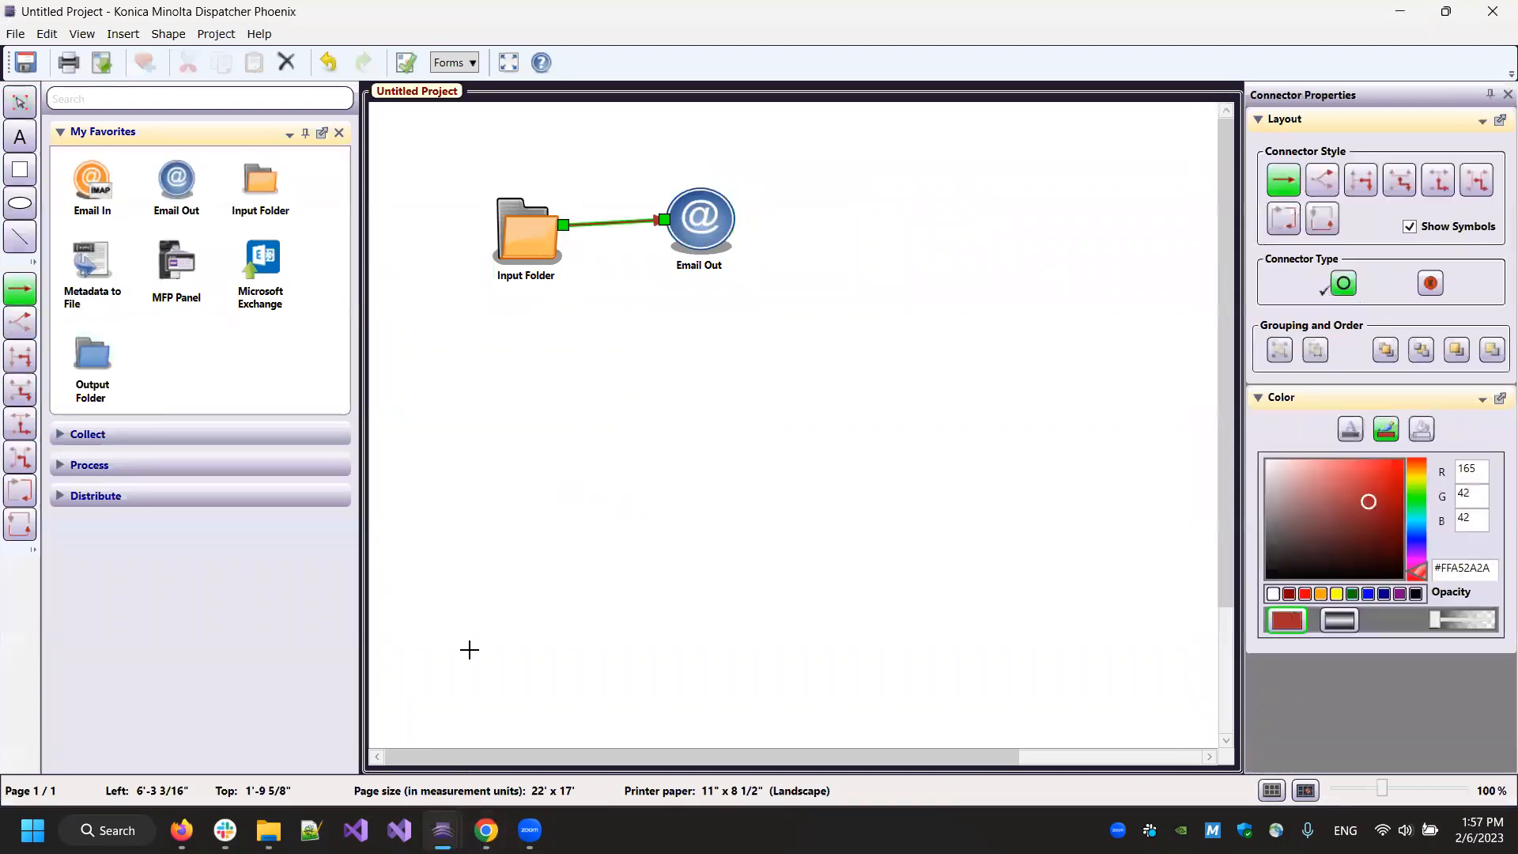
Step: Switch to Chrome and look through the Outlook inbox and Gmail's Sent folder
click(486, 828)
click(586, 16)
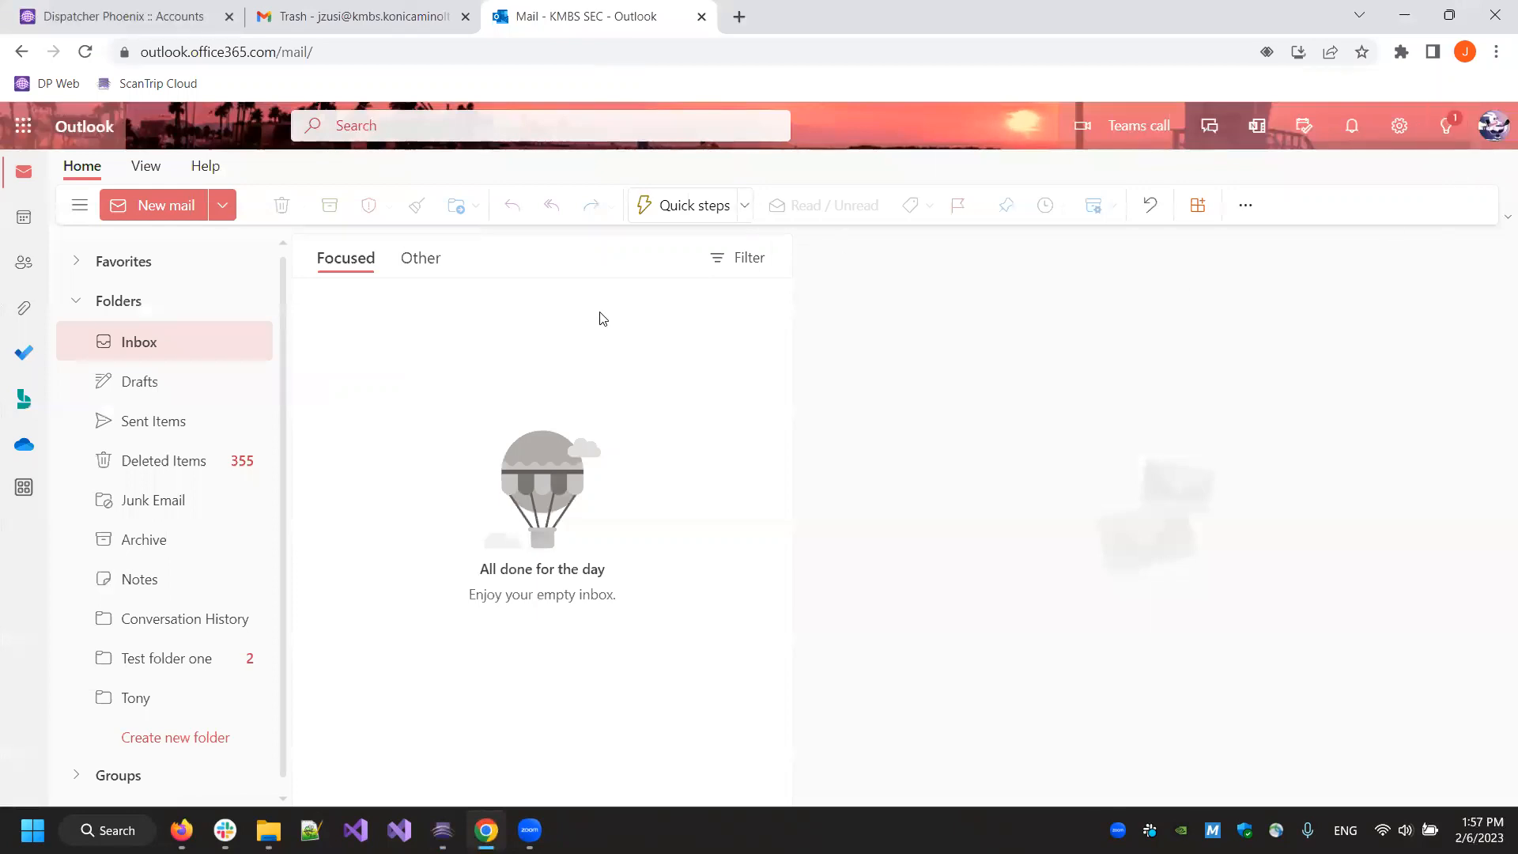
click(168, 17)
click(337, 24)
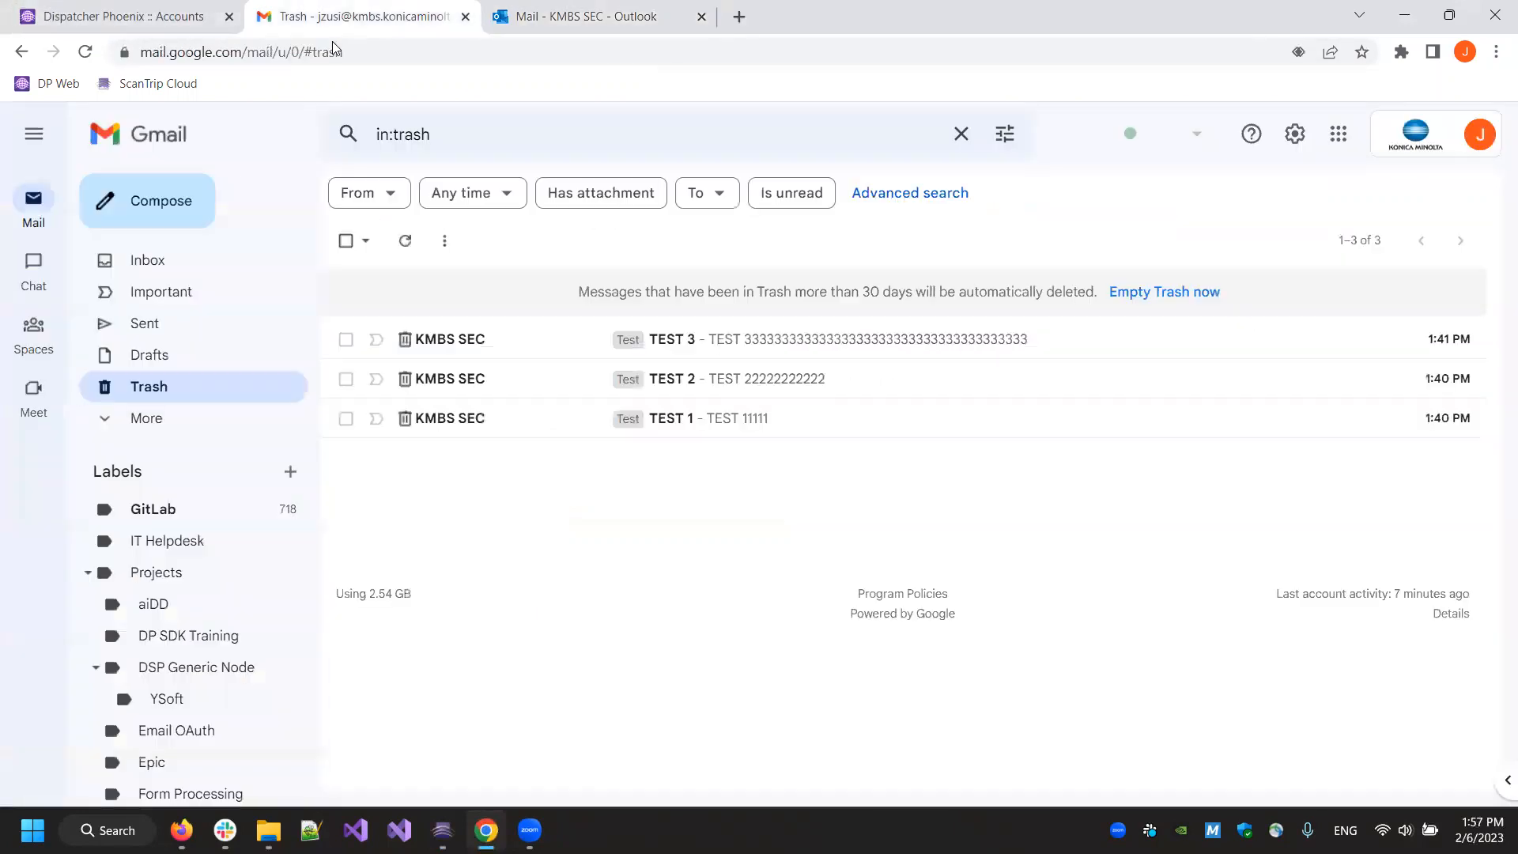
click(161, 337)
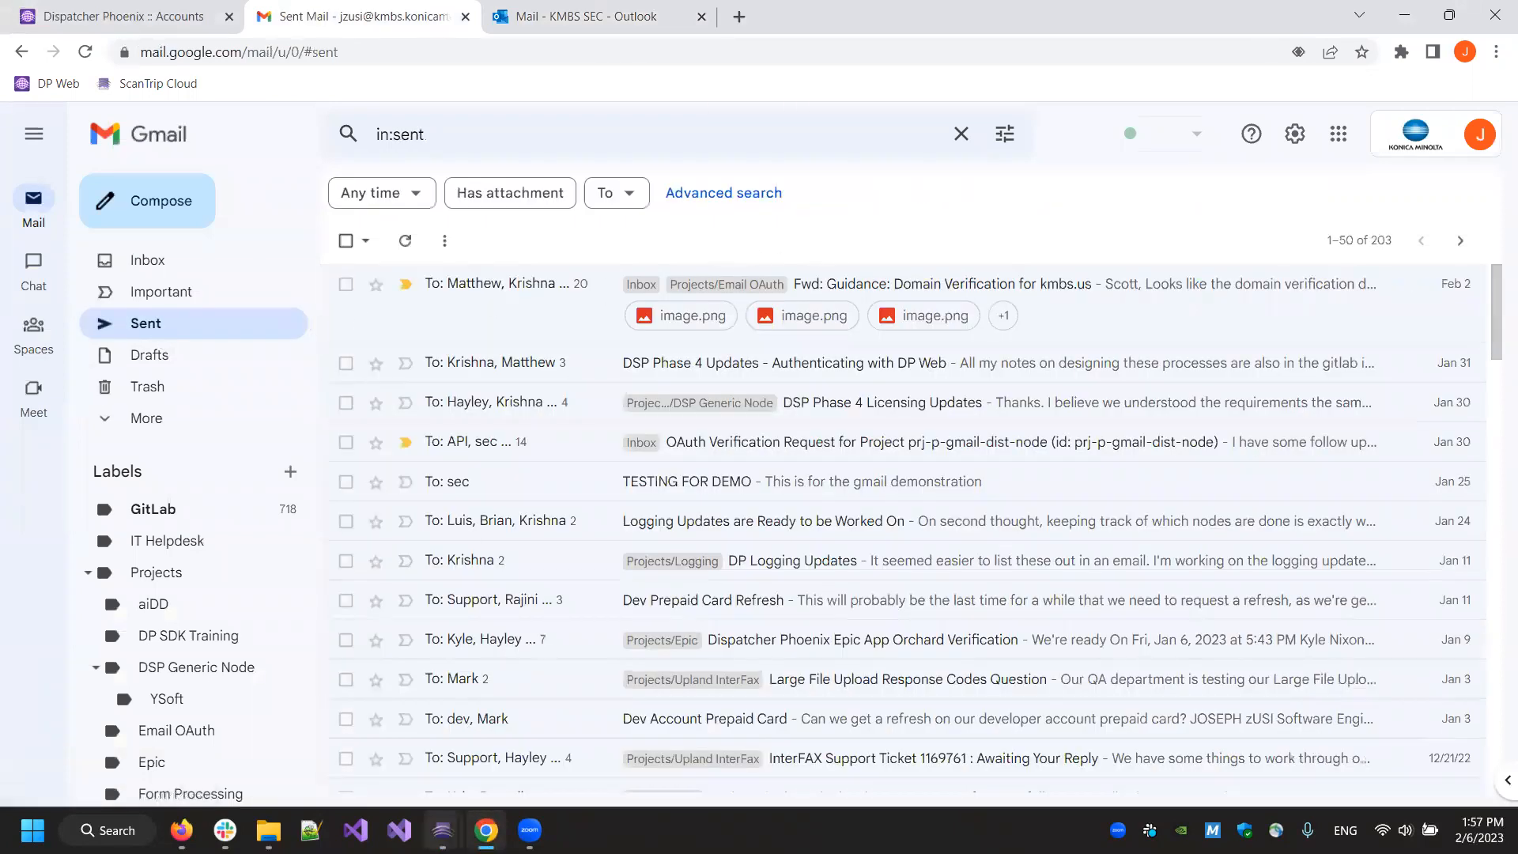
Step: Back in Dispatcher Phoenix, set the Input Folder node's directory to C:\Users\Dev1\Documents\Test Files\input, copy that path, and save the node
click(442, 830)
double_click(542, 256)
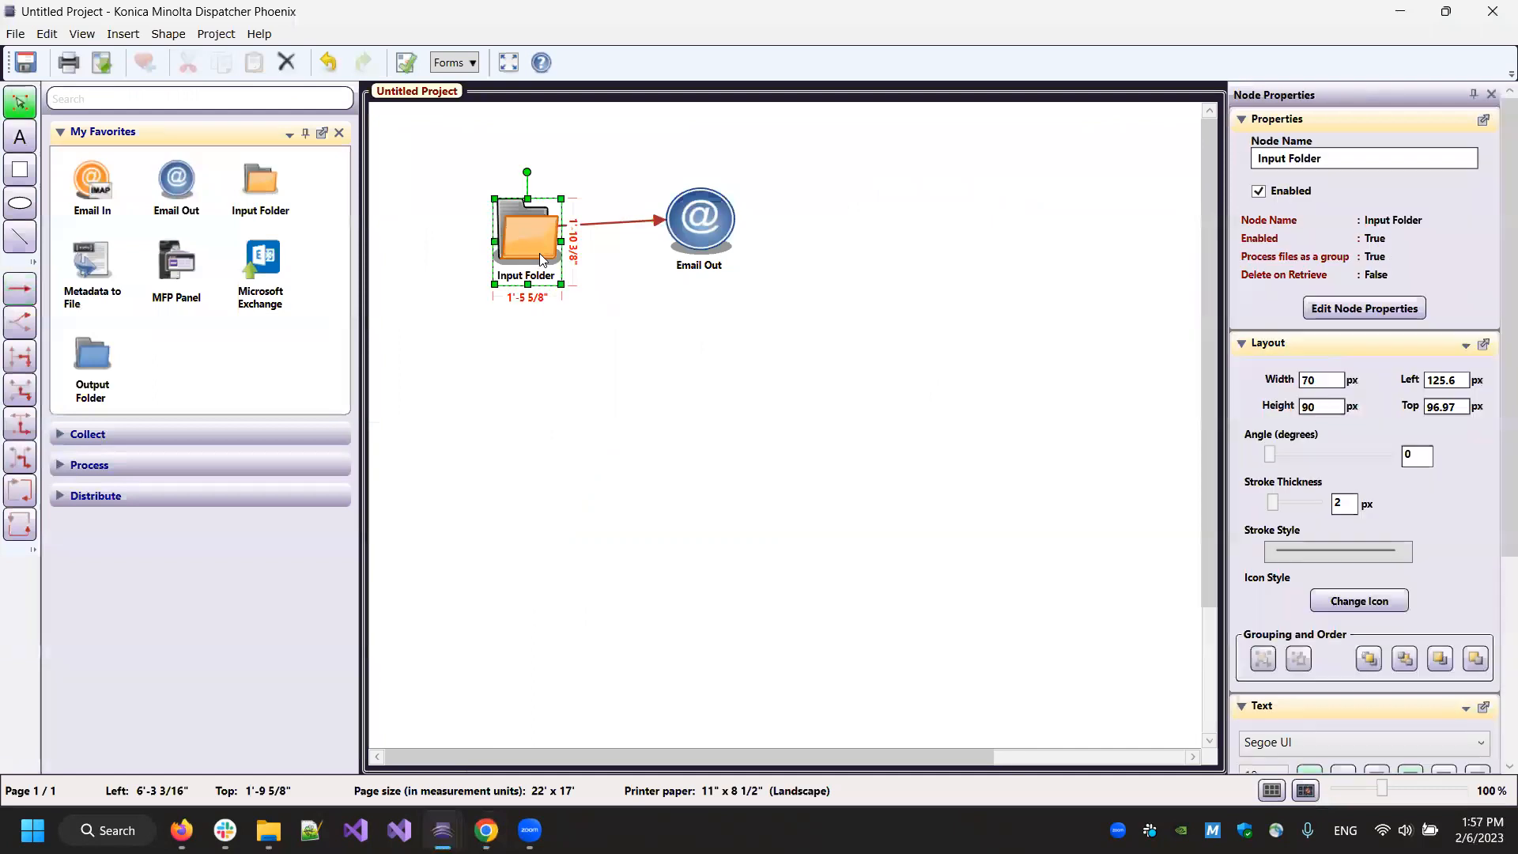
click(998, 326)
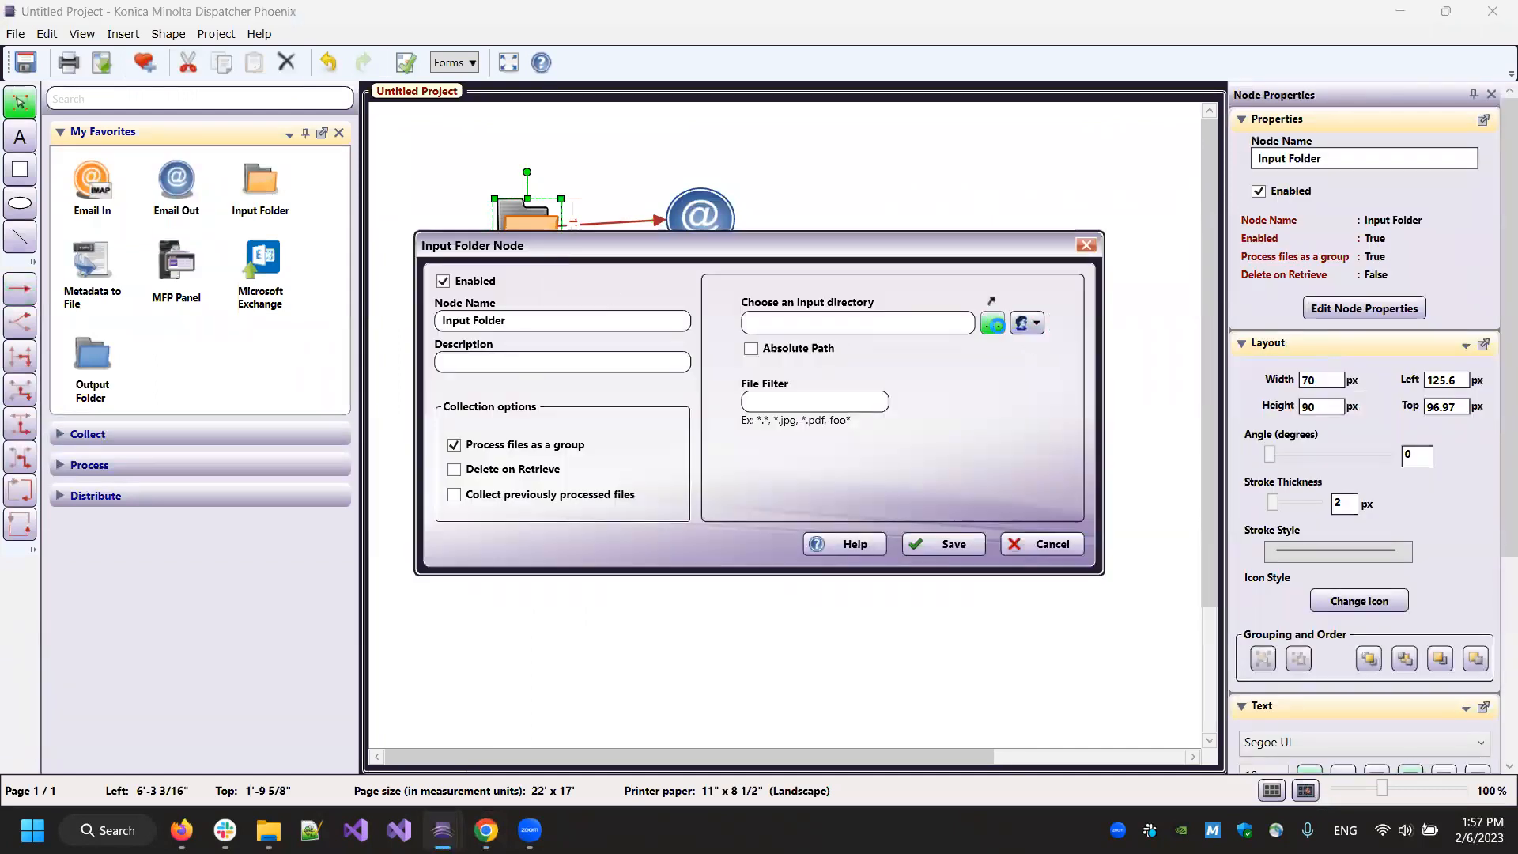
click(704, 284)
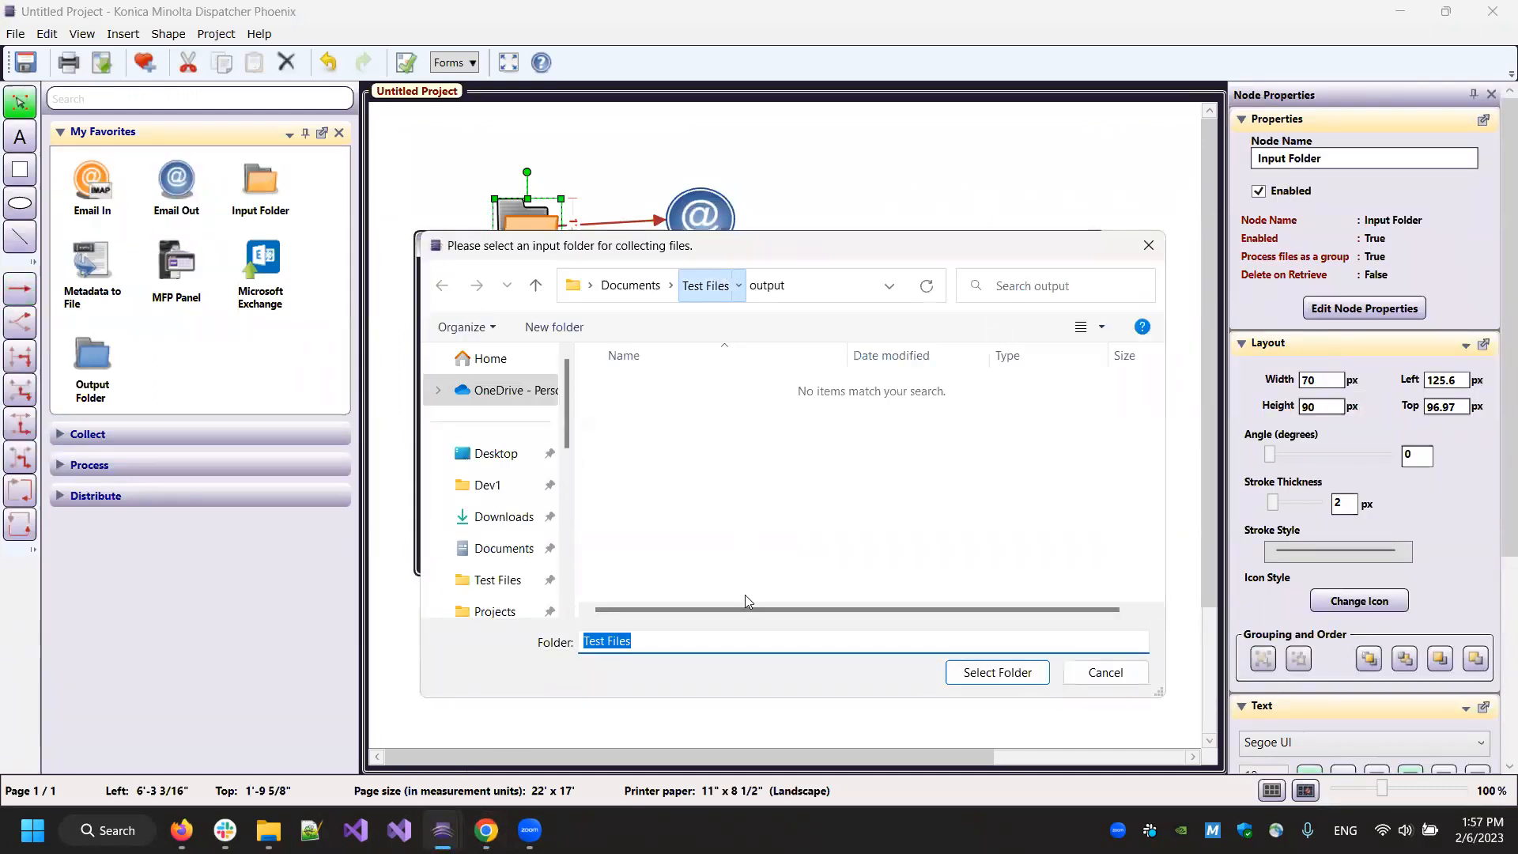
scroll(694, 553, down, 3)
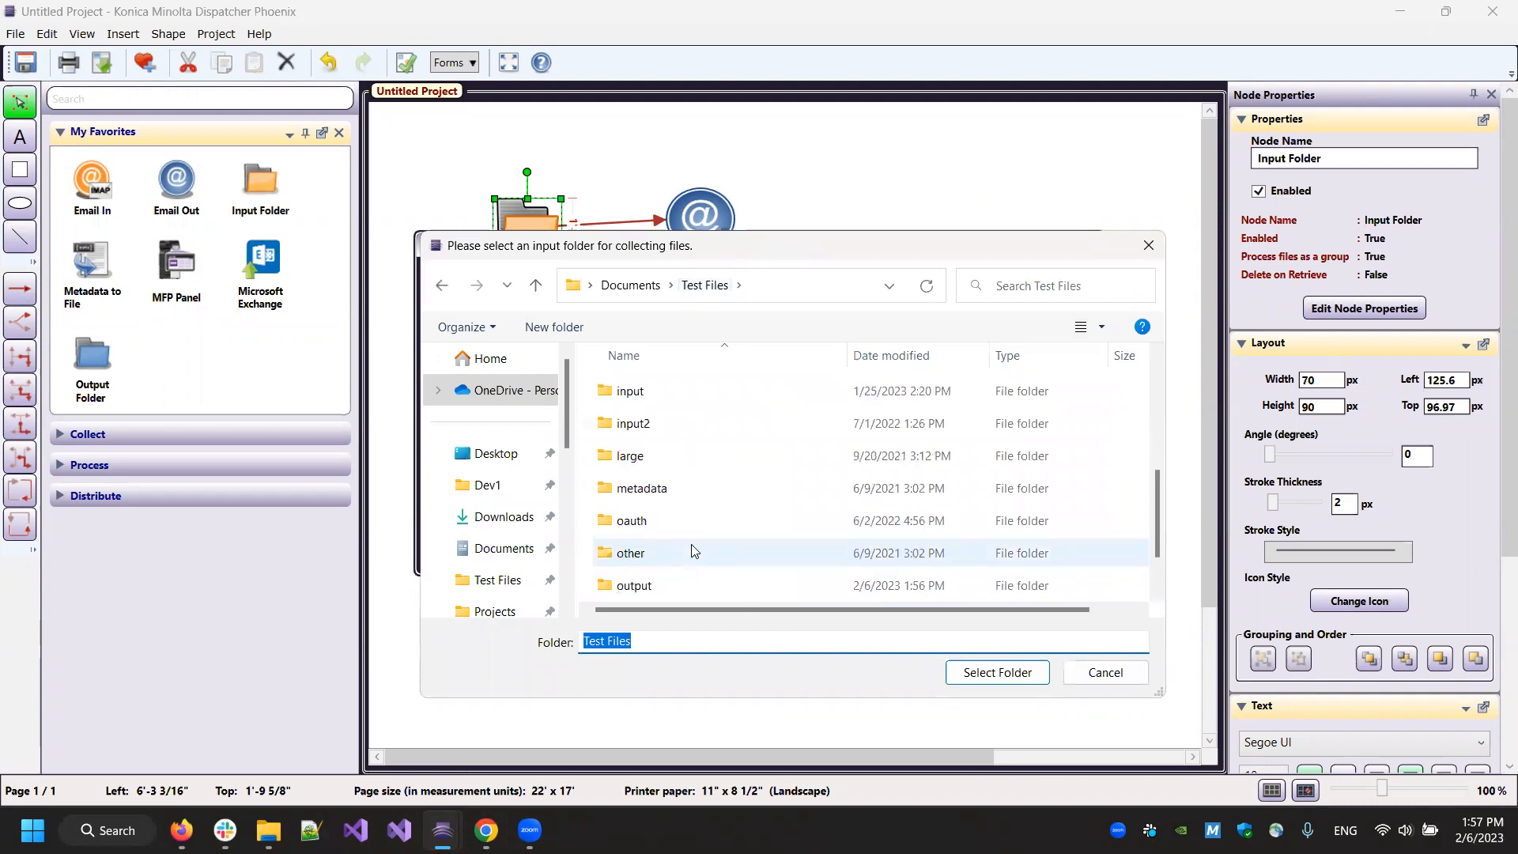
scroll(694, 551, up, 3)
double_click(667, 516)
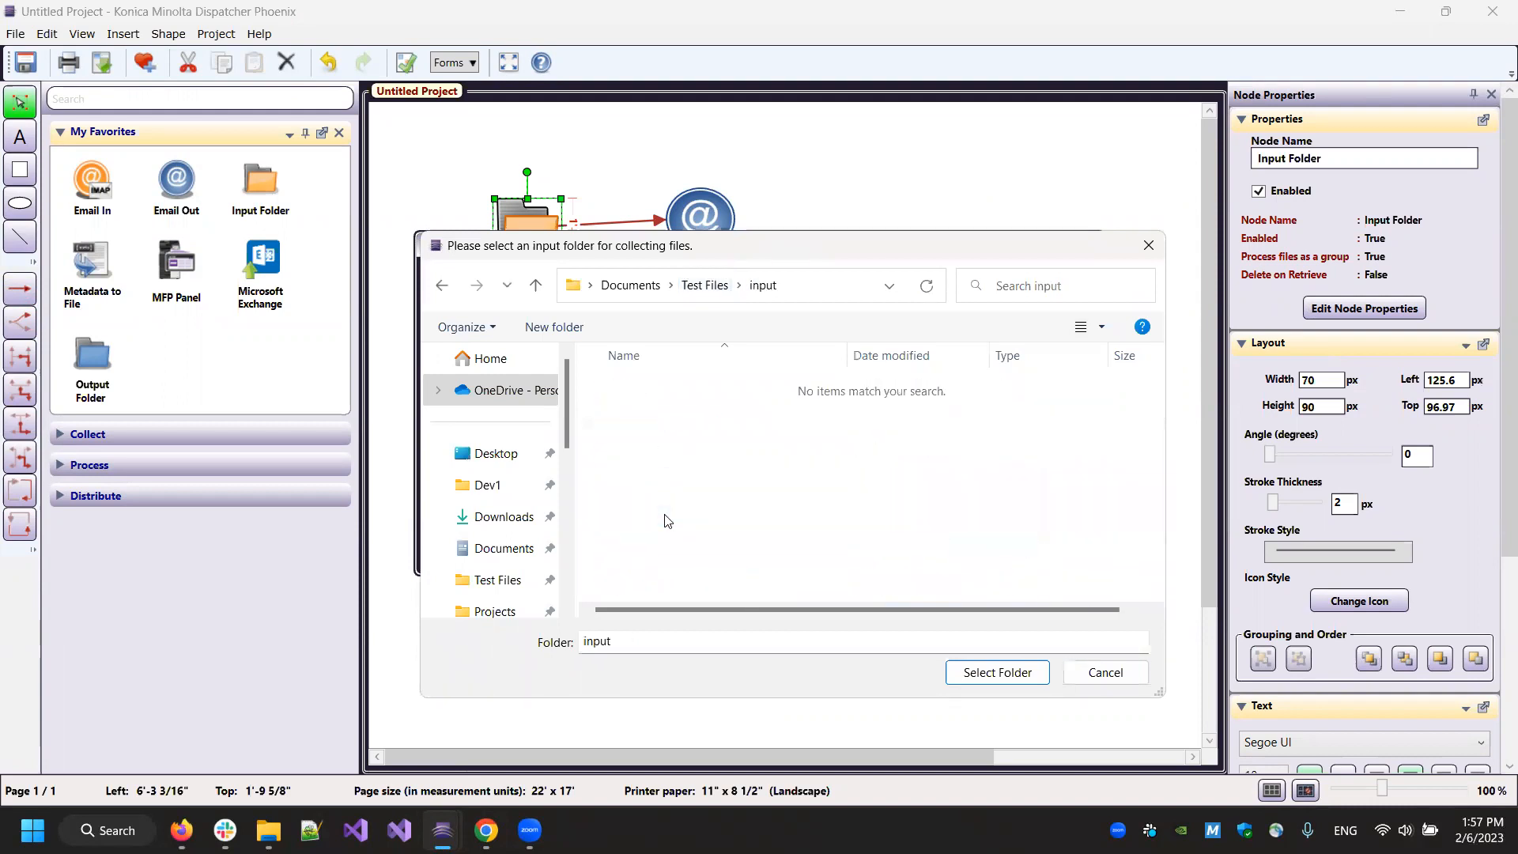
click(836, 297)
key(ctrl+c)
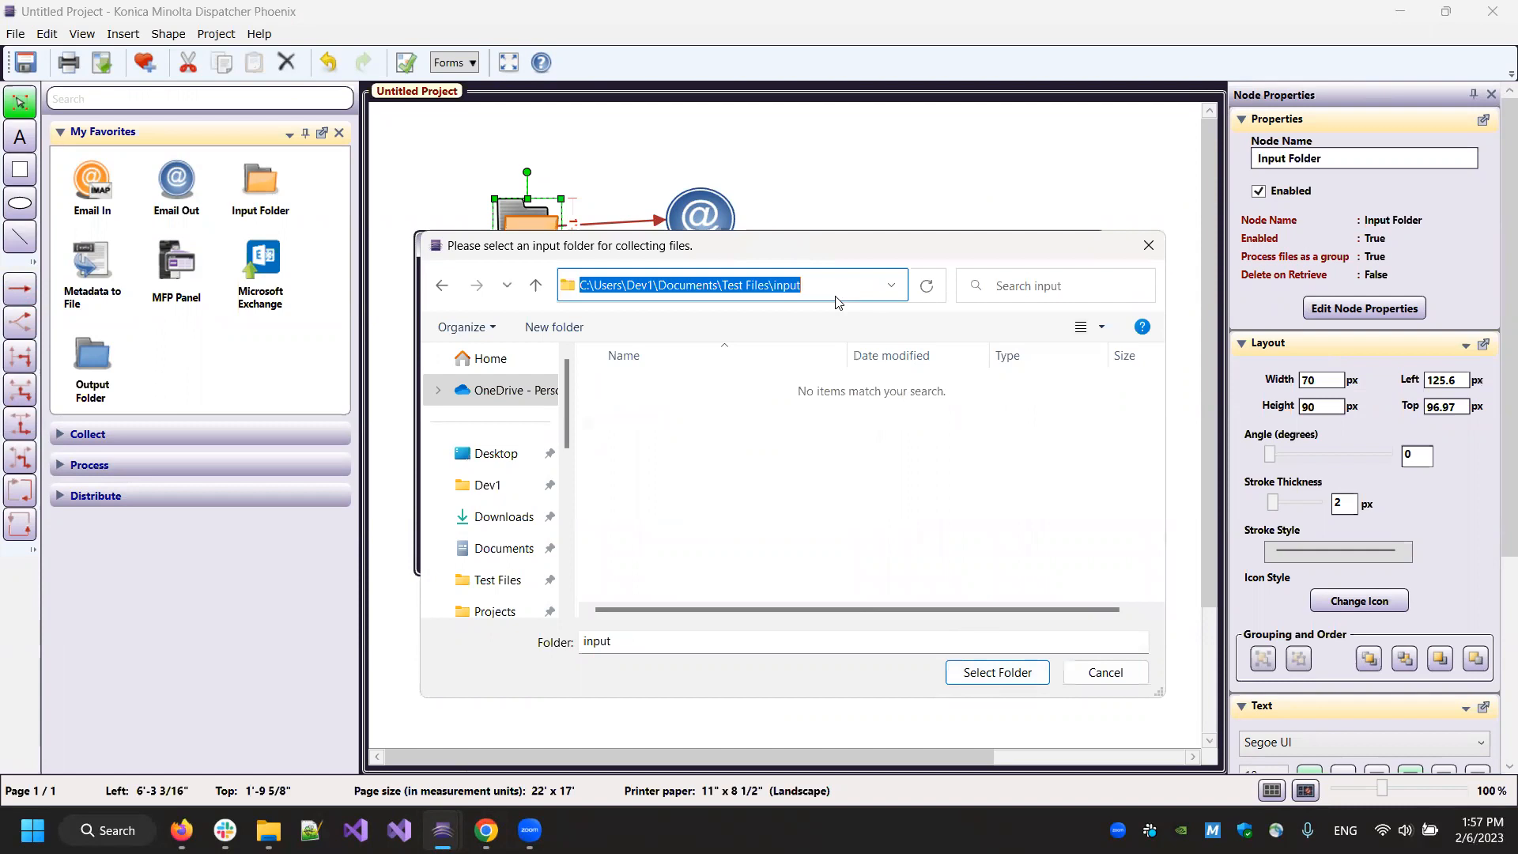
click(992, 672)
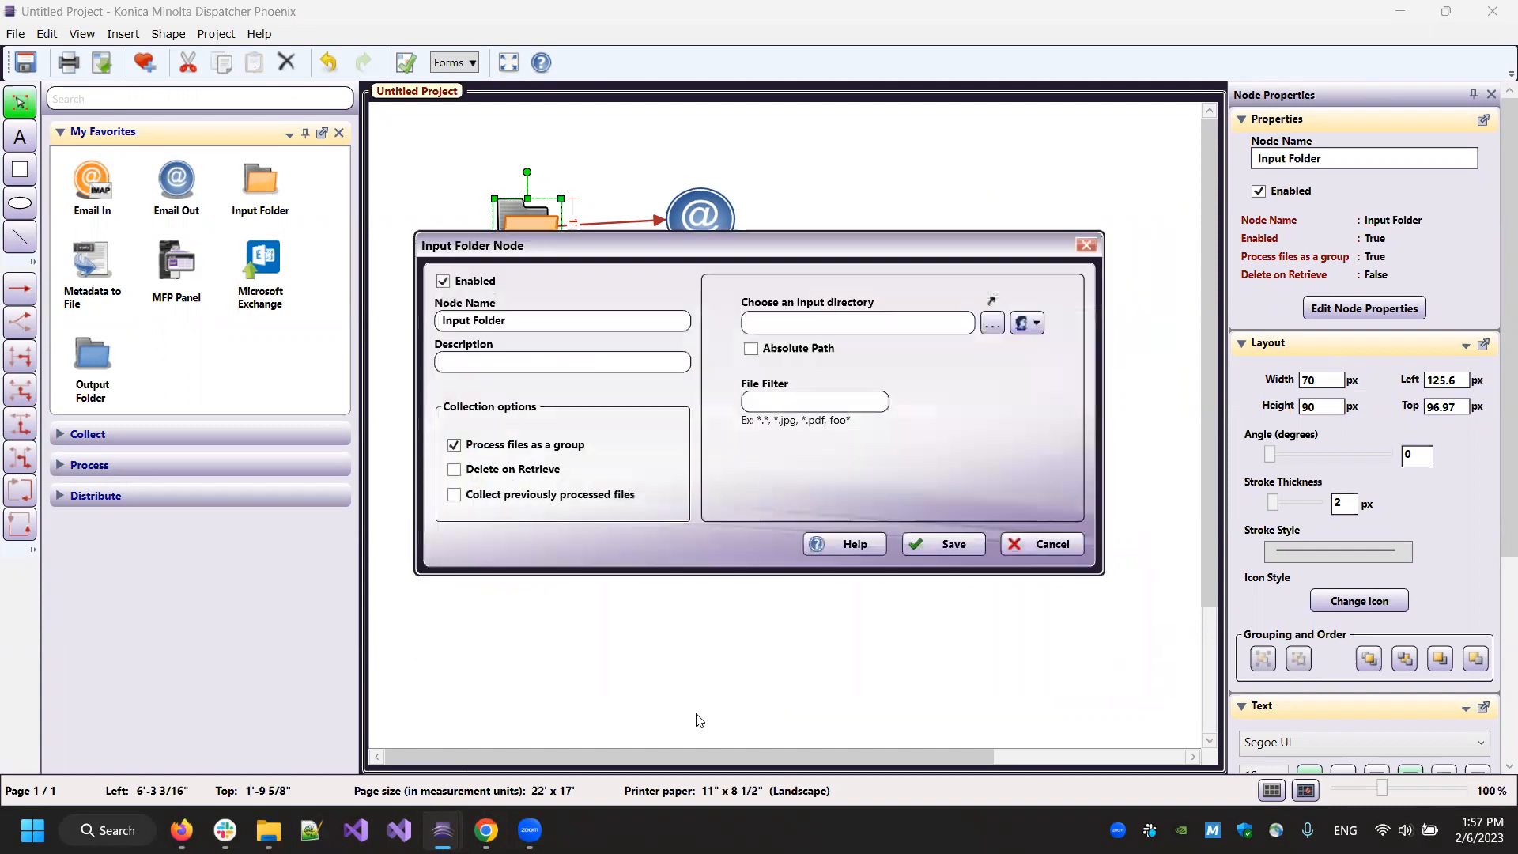
click(976, 554)
Step: Open the copied input path in File Explorer, check the PDF file there, and return to the workflow builder
click(270, 828)
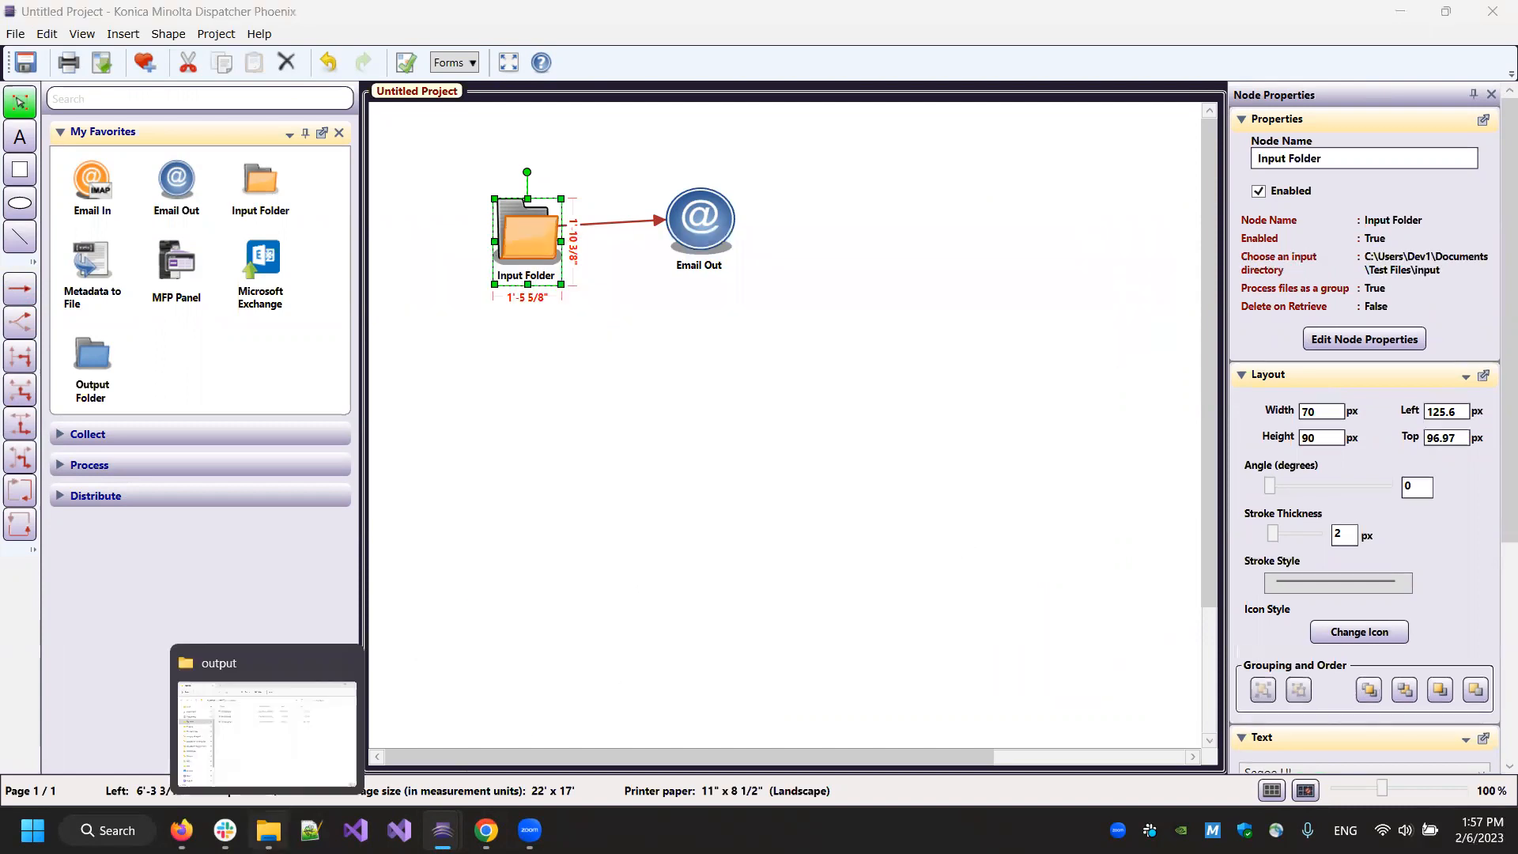
click(593, 169)
key(ctrl+v)
key(Return)
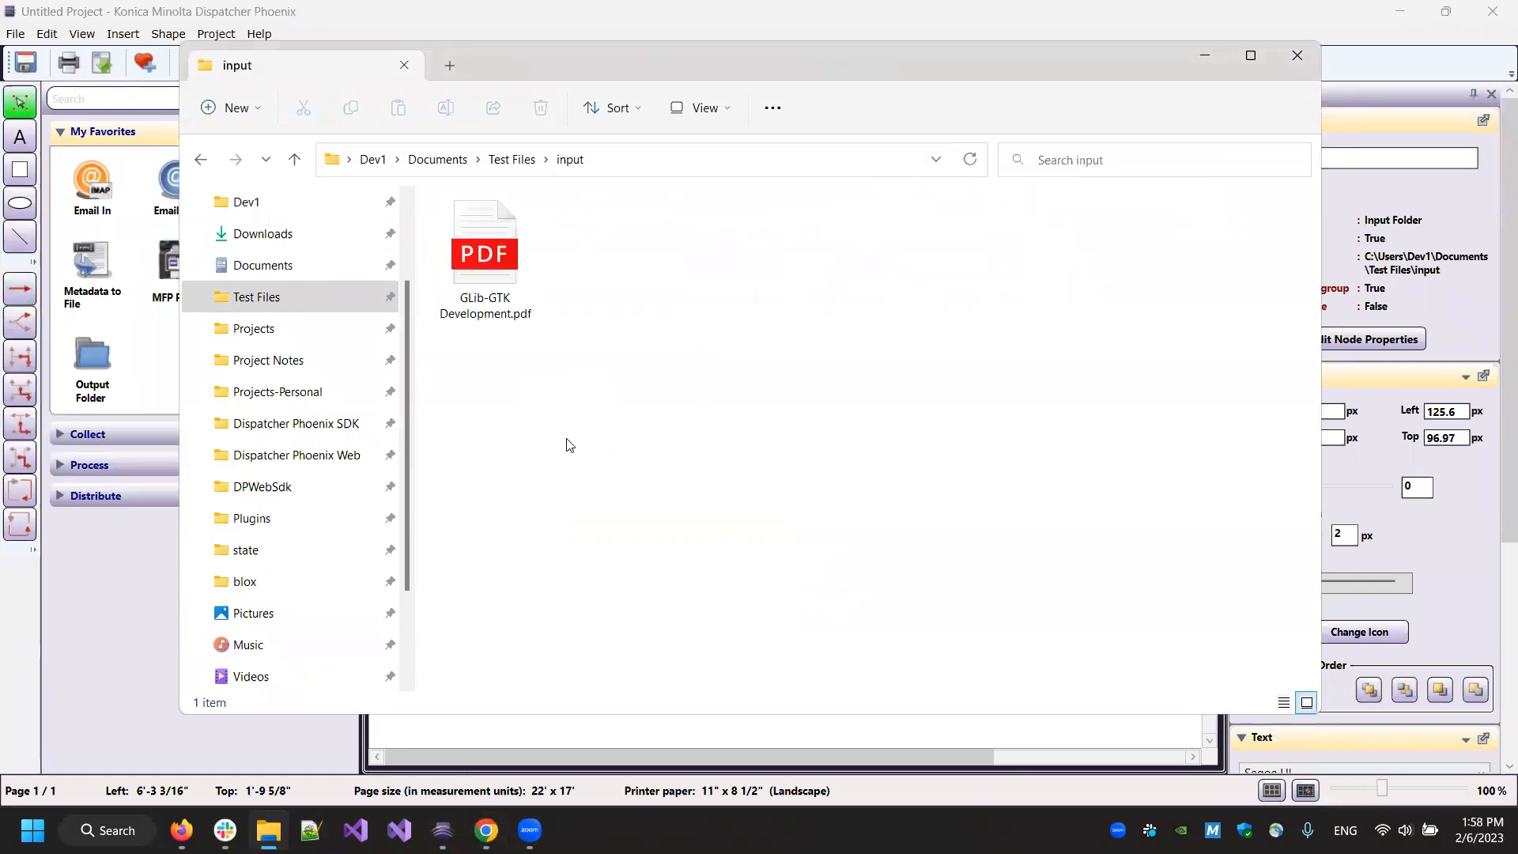
click(464, 270)
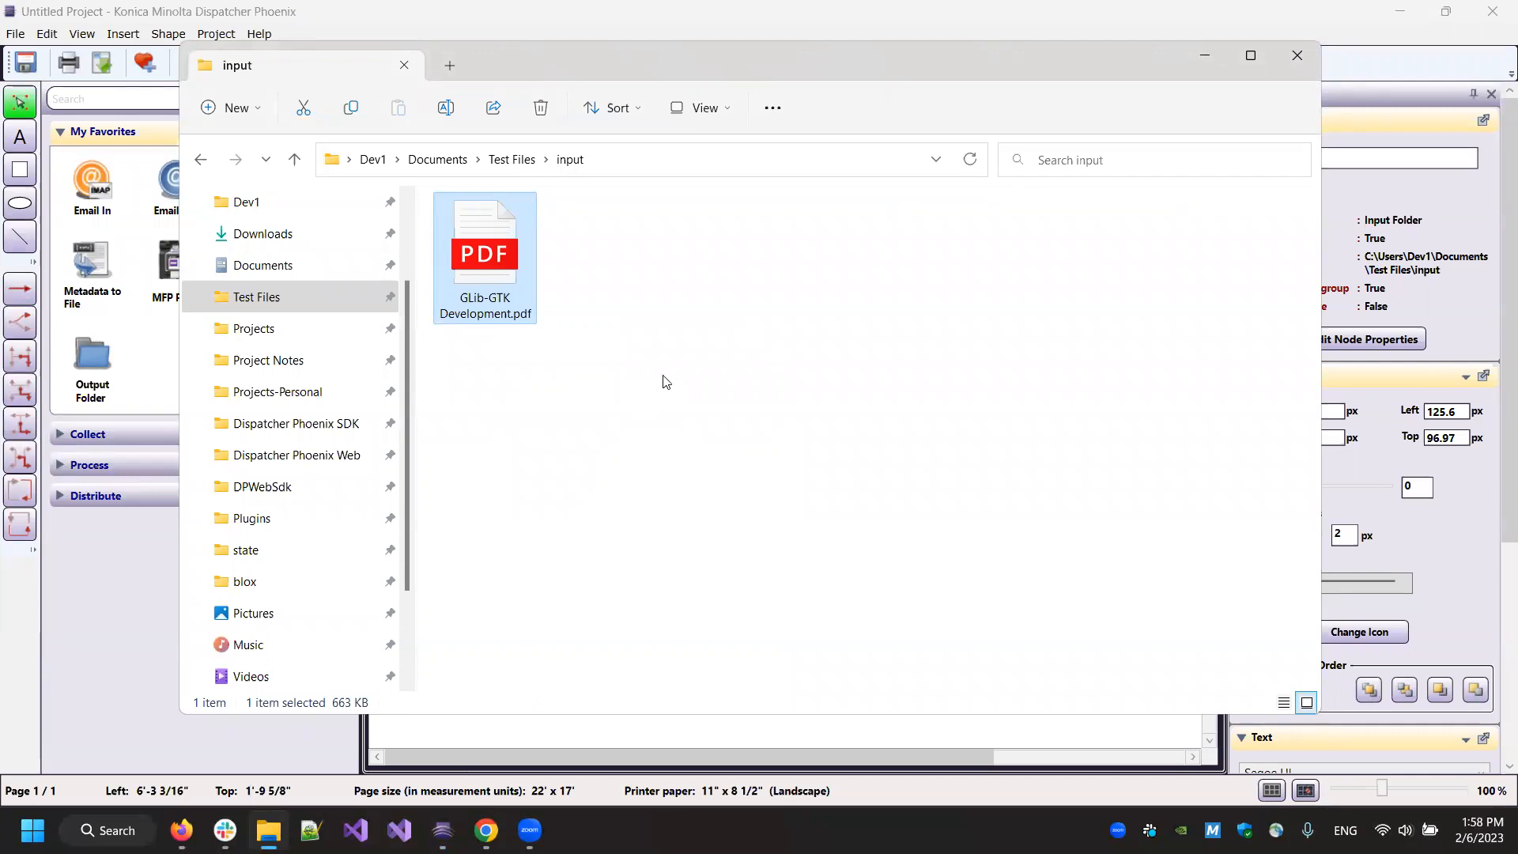
click(906, 19)
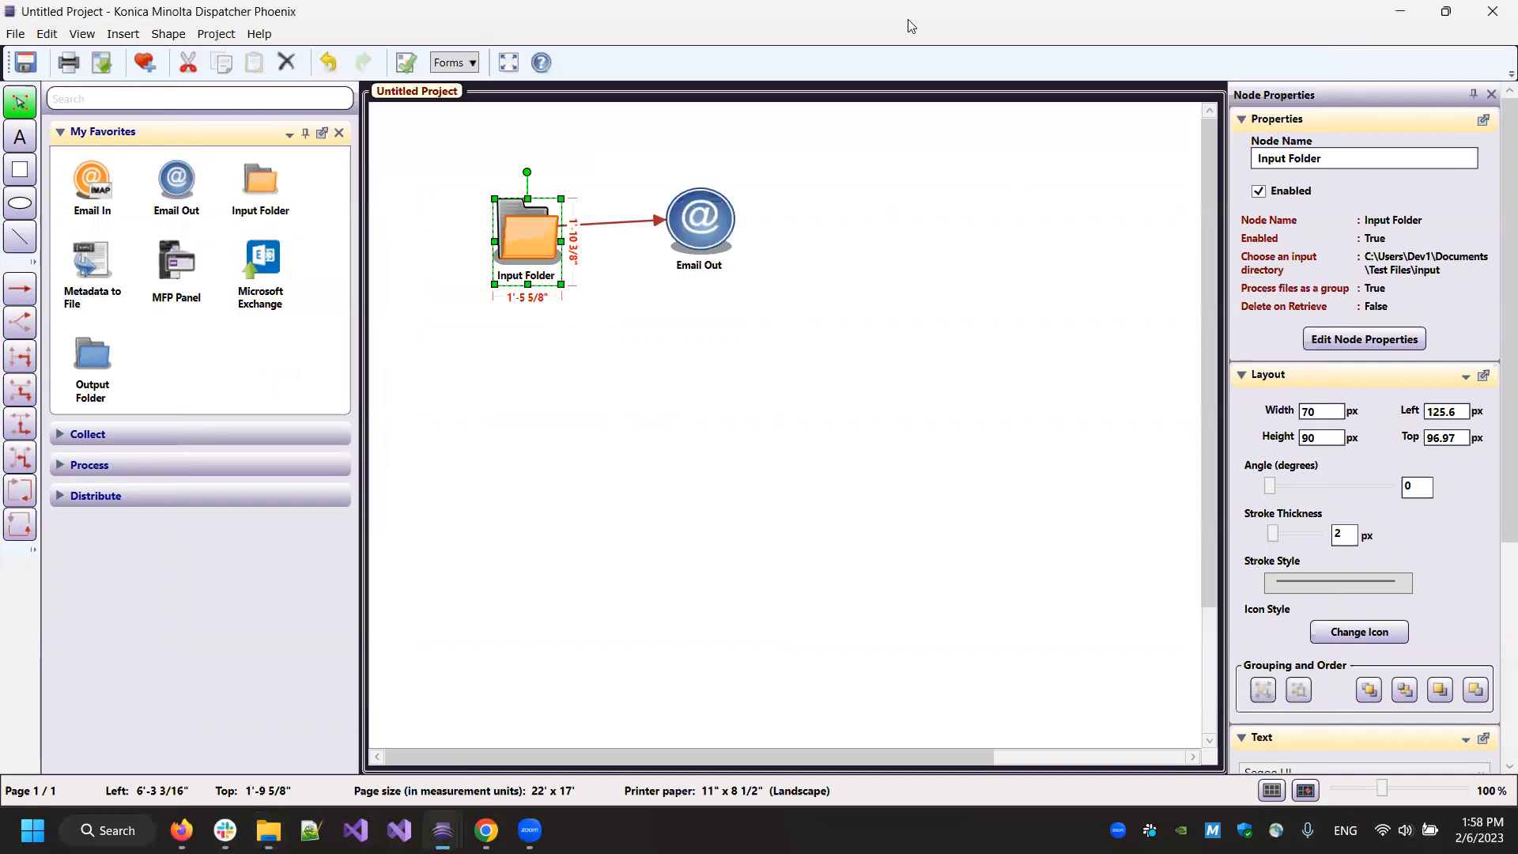
Step: Open the Email Out node's settings and set its connection type to Google Mail
double_click(702, 229)
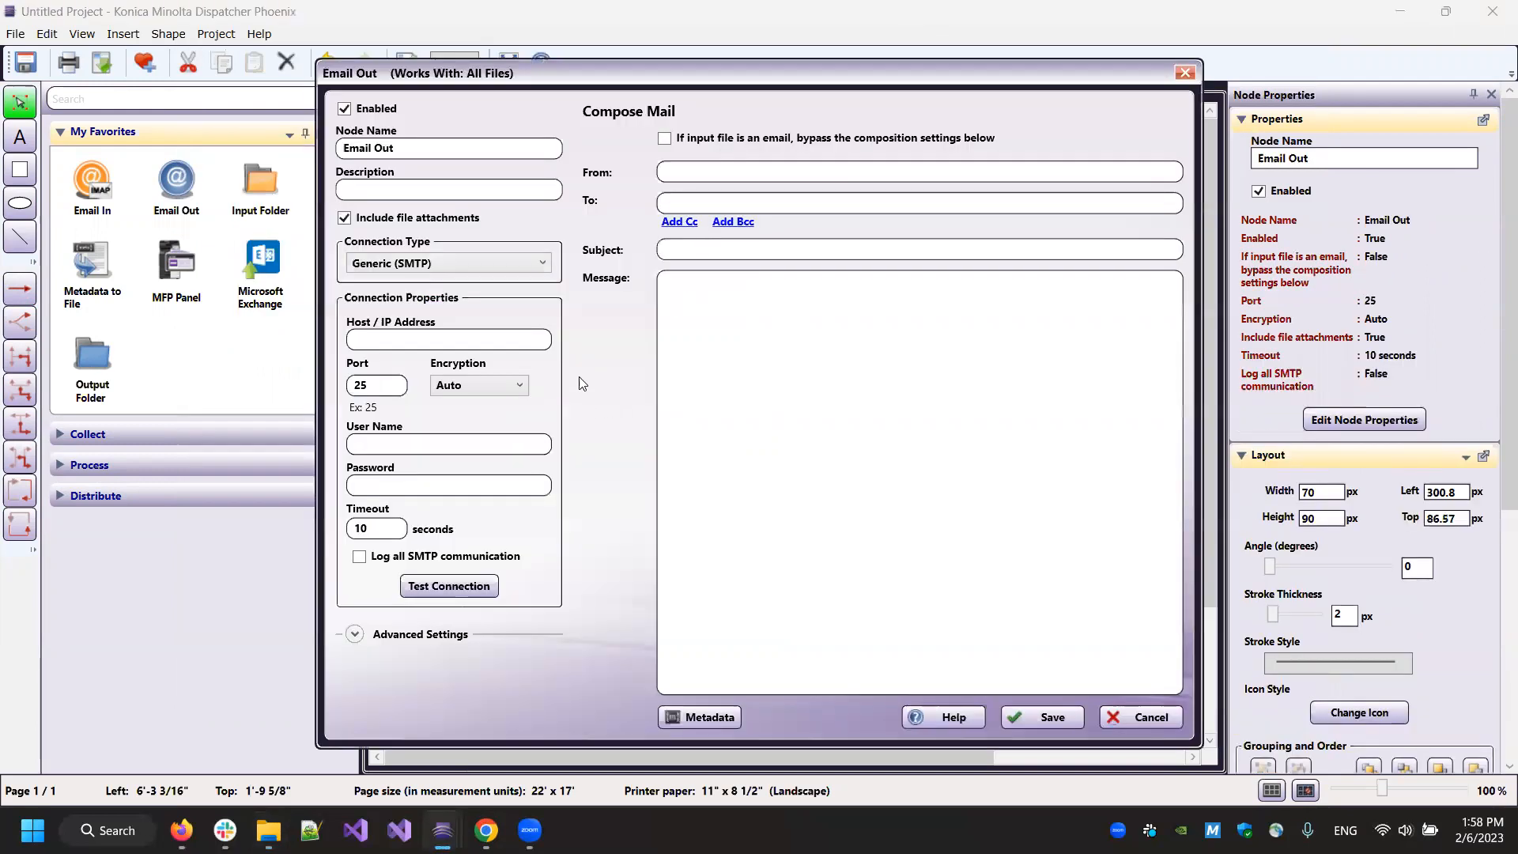
click(517, 262)
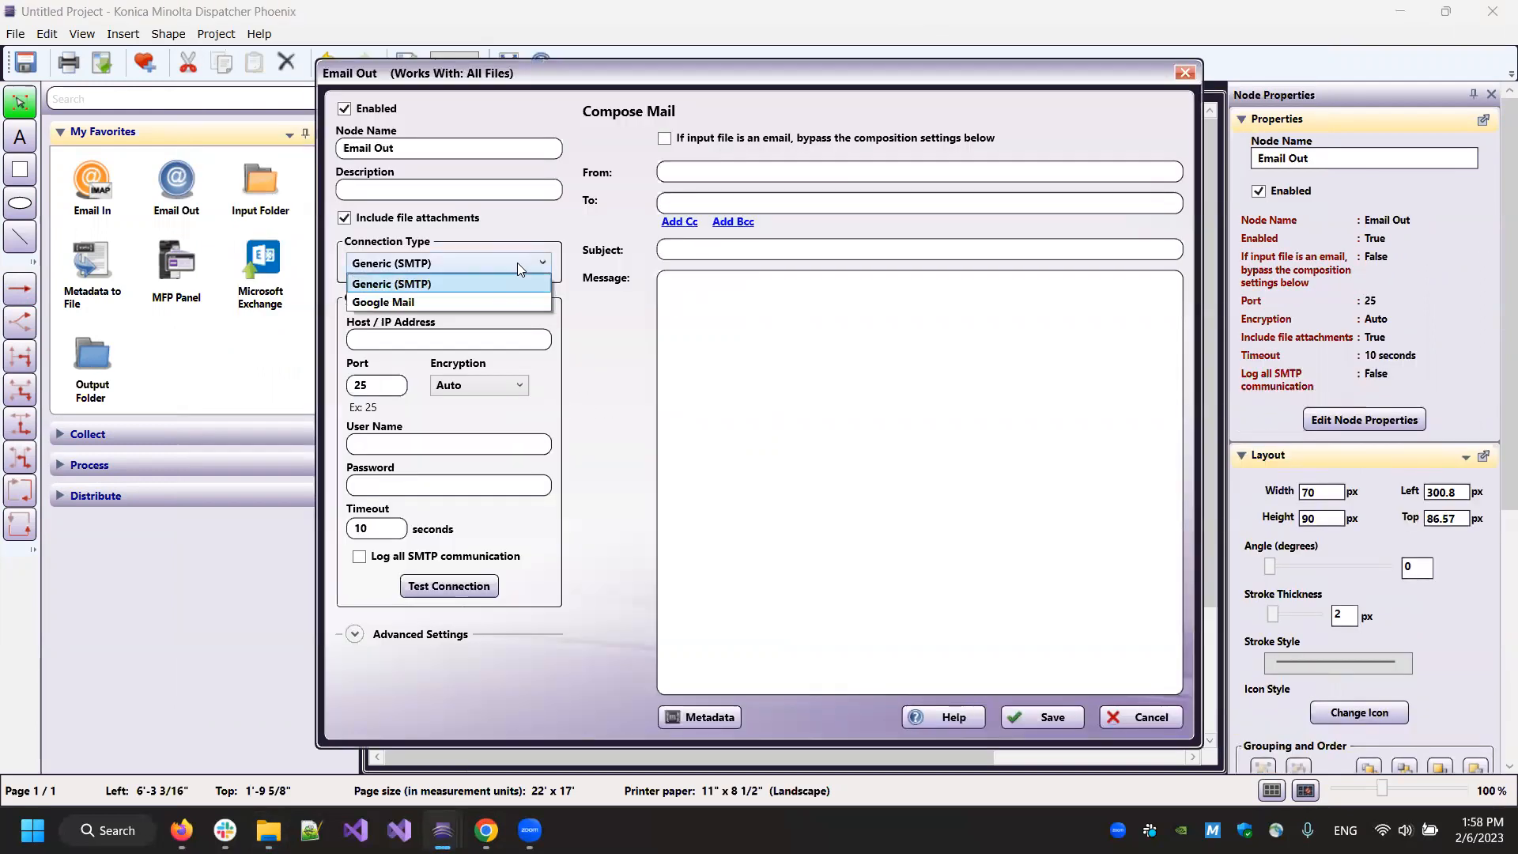
click(426, 301)
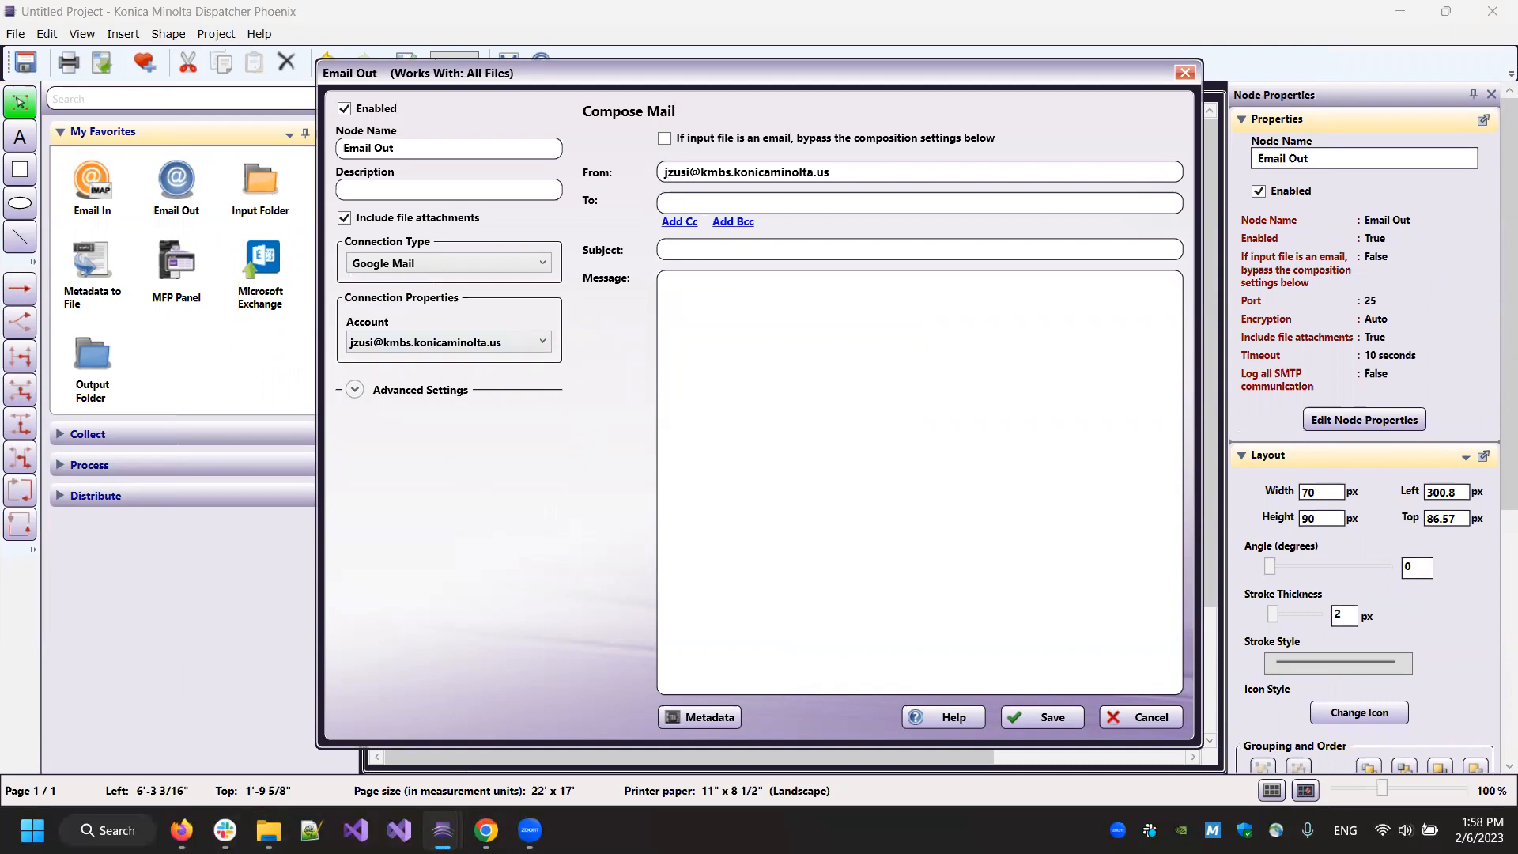
Step: Copy the Microsoft Exchange Online account's email address from the Accounts page in Chrome and paste it as the Email Out recipient
key(alt+Tab)
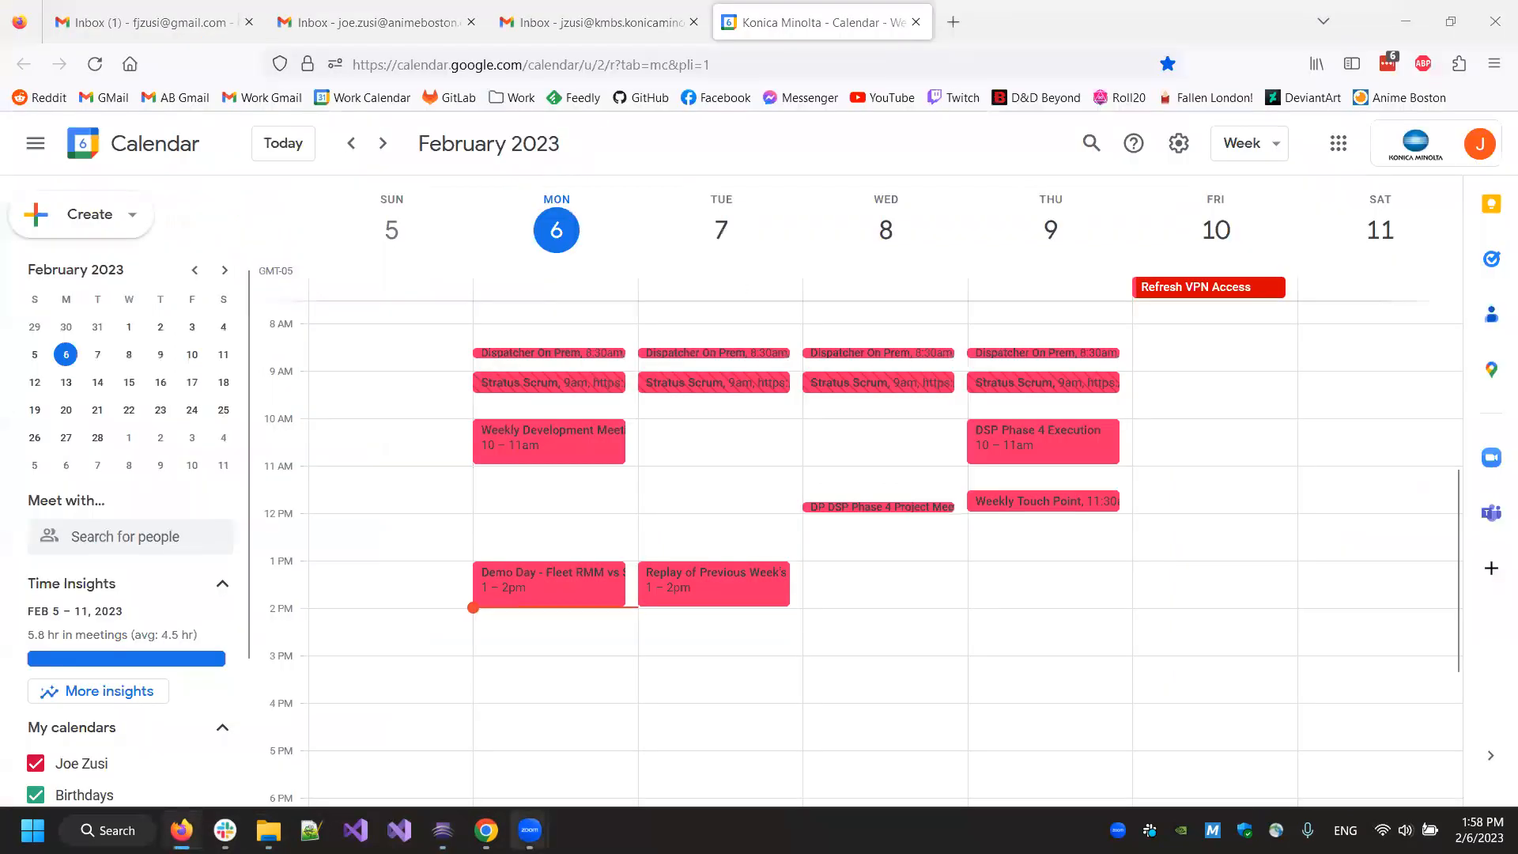
key(alt+Tab)
click(163, 25)
drag(955, 382, 749, 383)
key(ctrl+c)
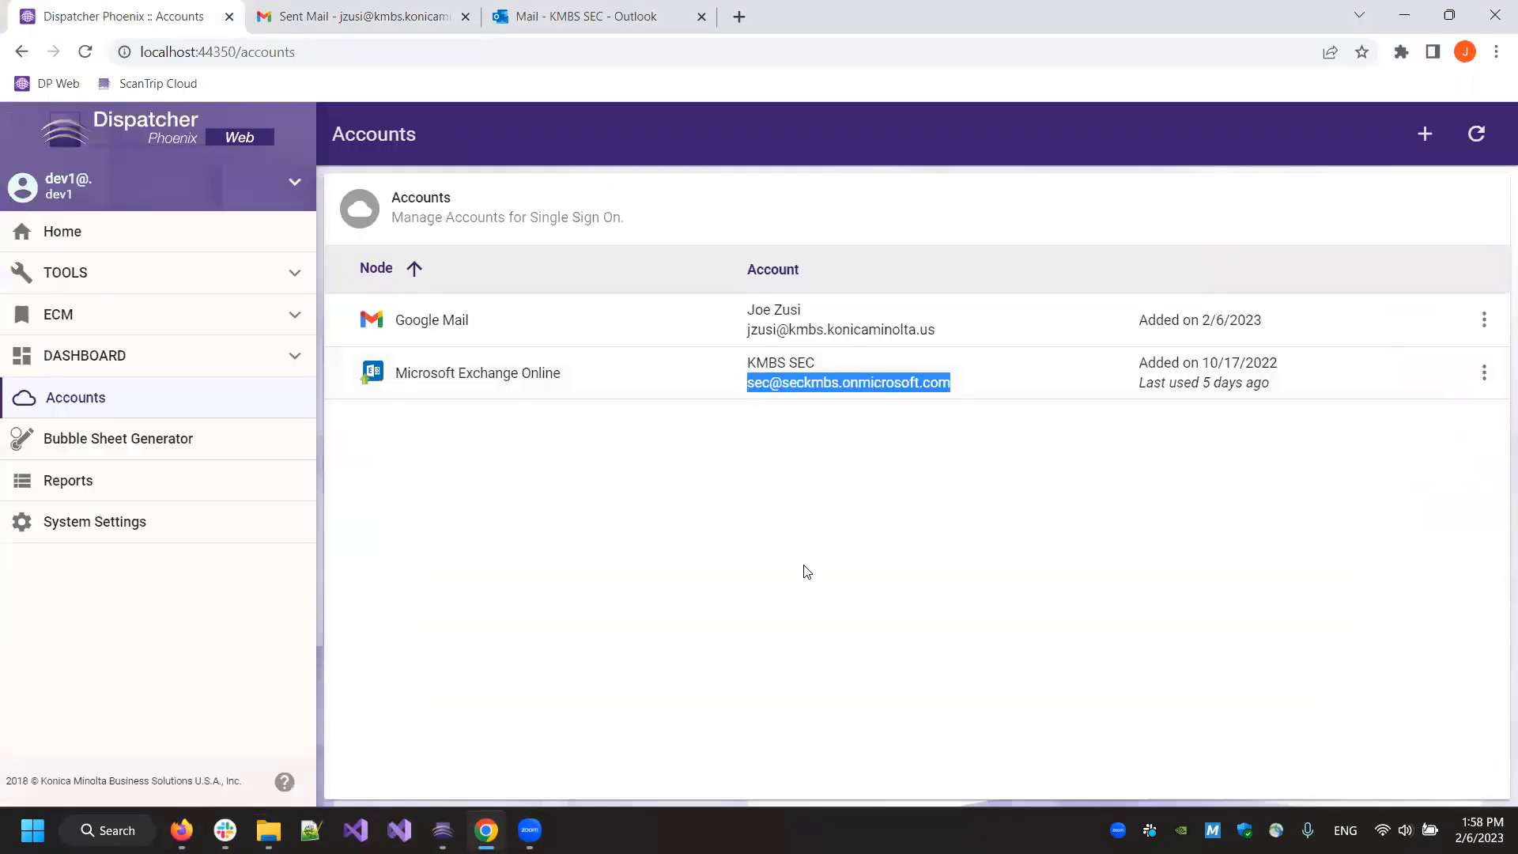
click(443, 830)
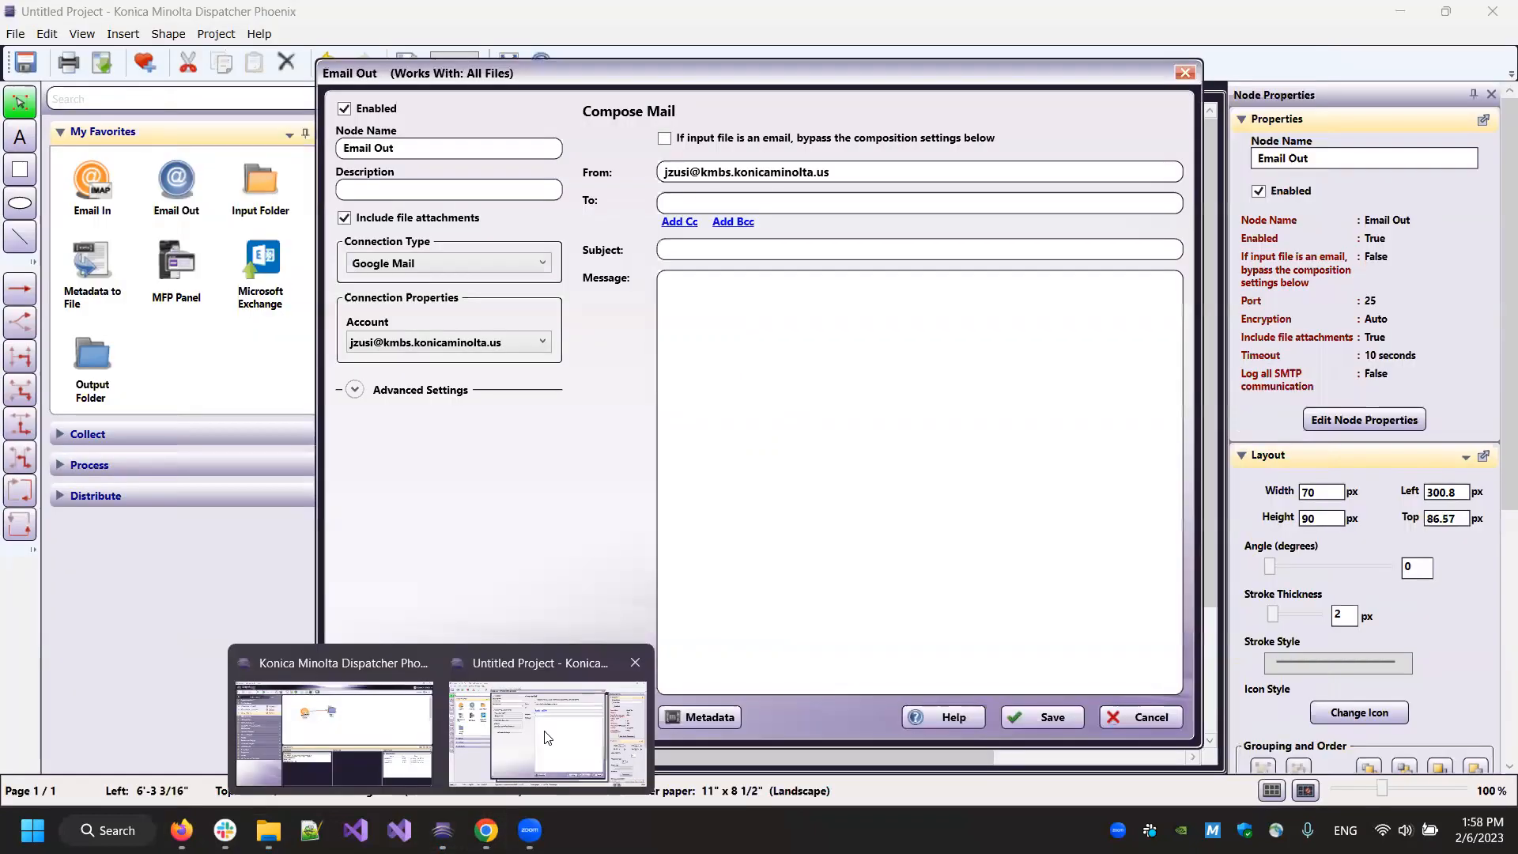
click(542, 715)
key(ctrl+v)
Step: Enter the subject "TEST FOR DEMO" and message "Hope this one works" in the Email Out node, and save the node
click(724, 249)
text(TEST FOR DEM)
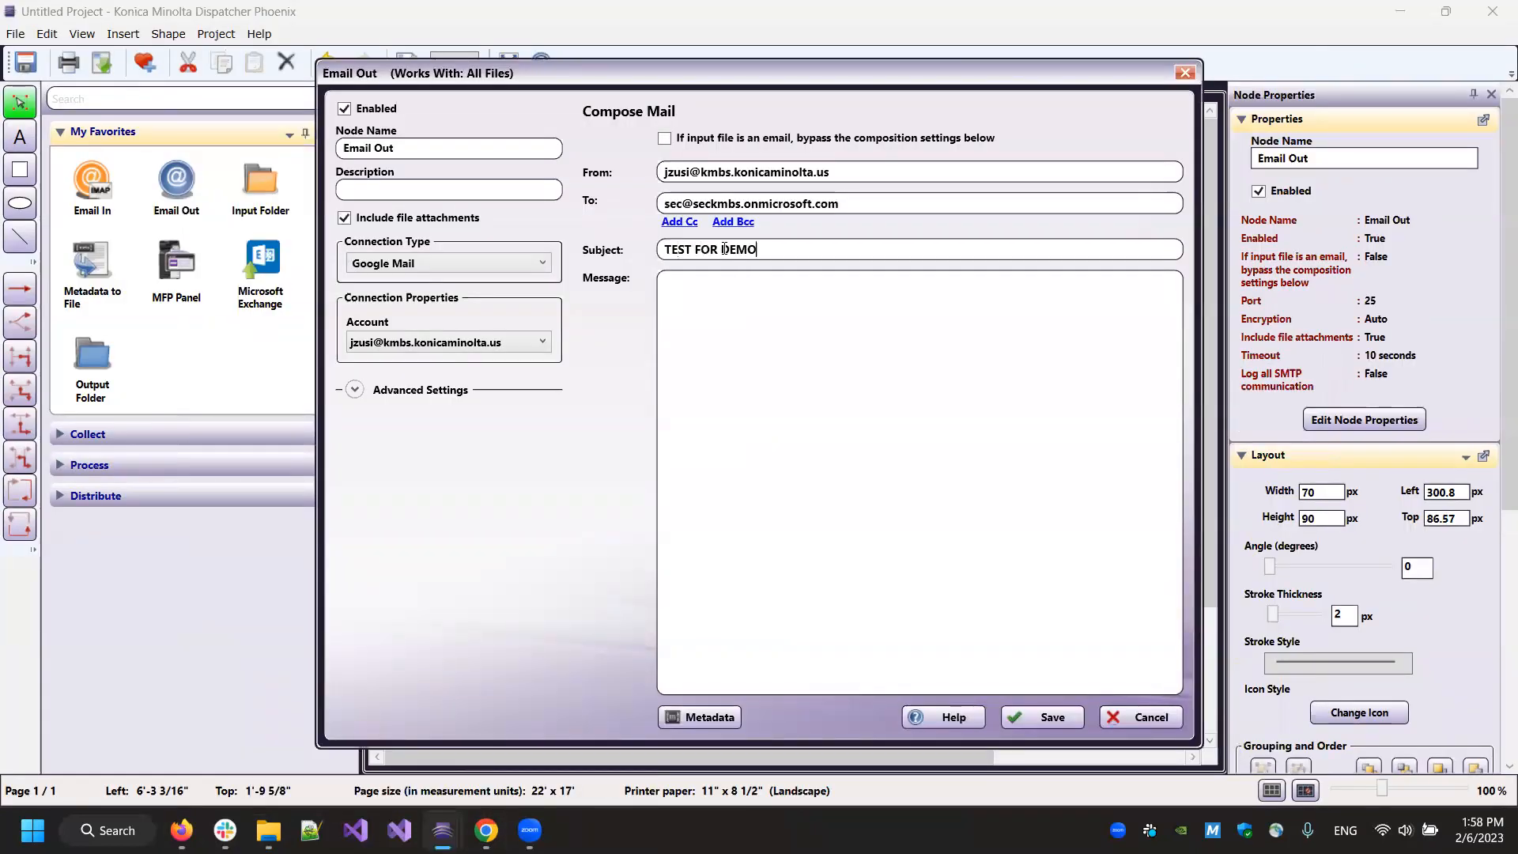
text(Hope this one works)
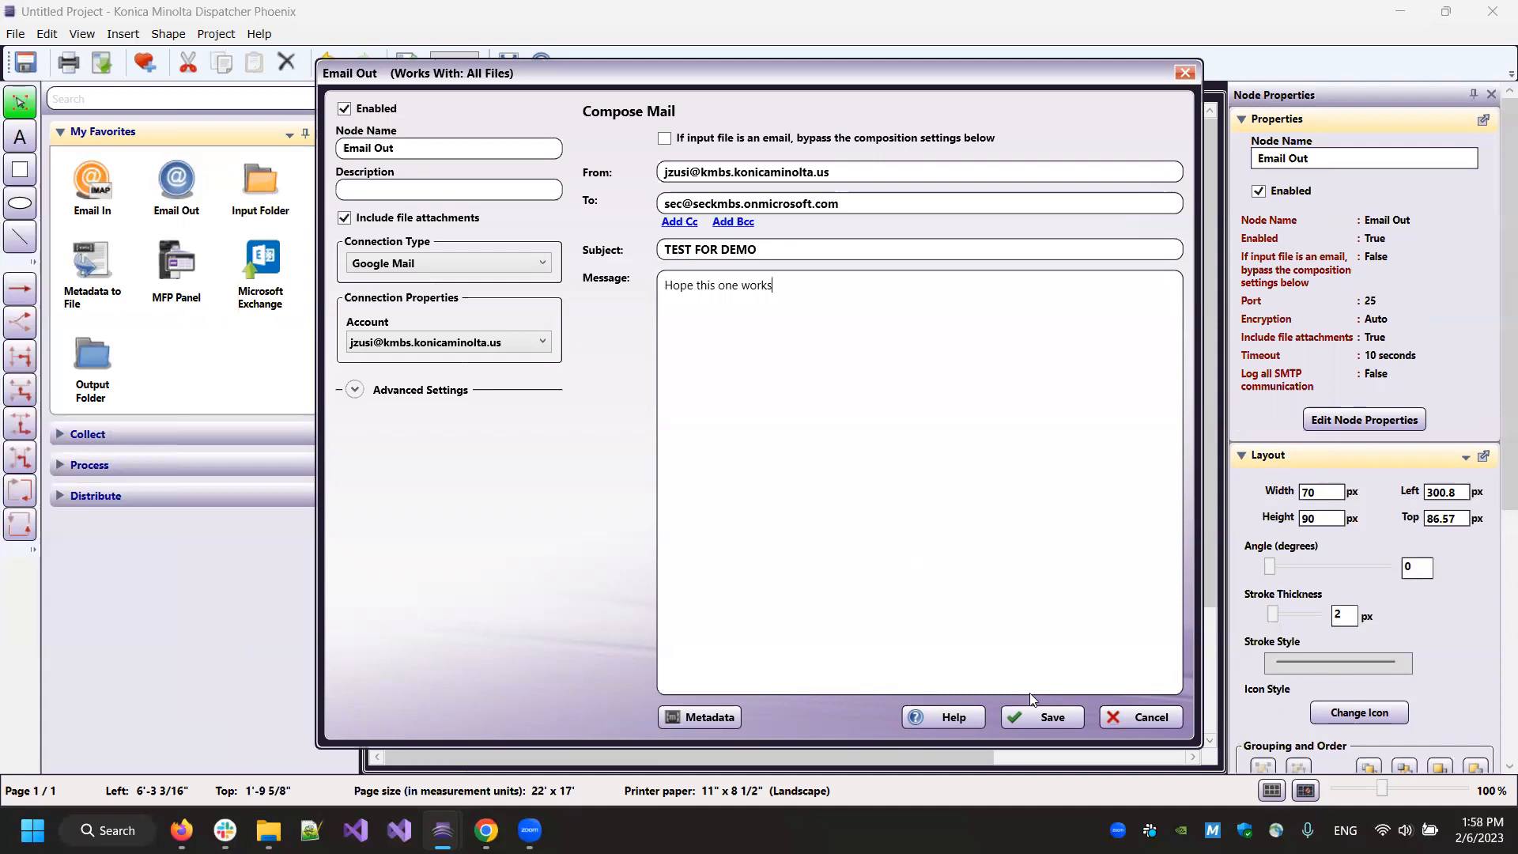
click(1033, 716)
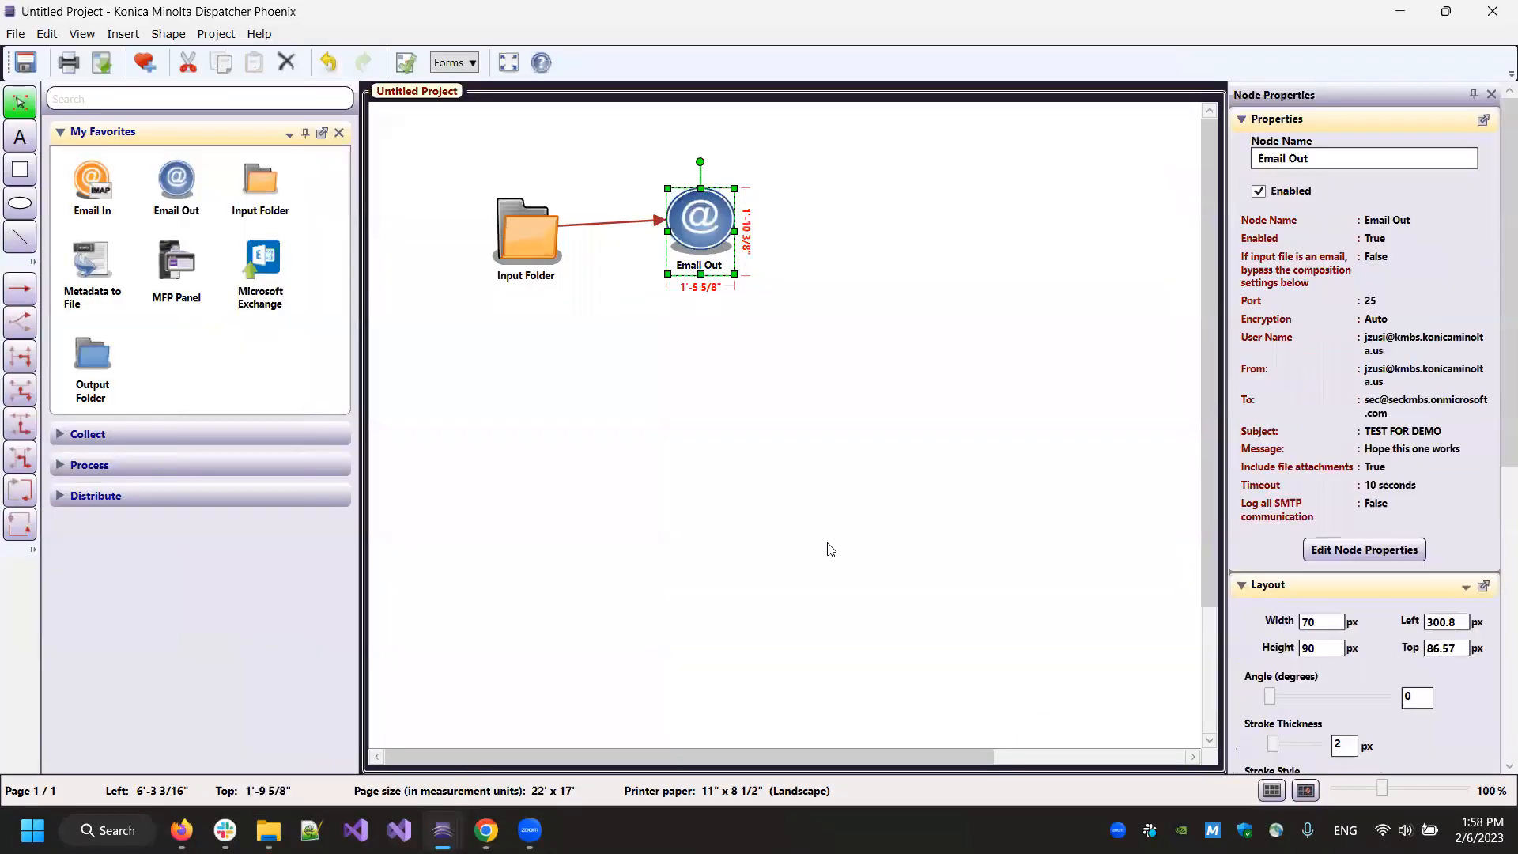
Step: Save the workflow as Demo Email Out
click(770, 515)
key(ctrl+s)
text(De)
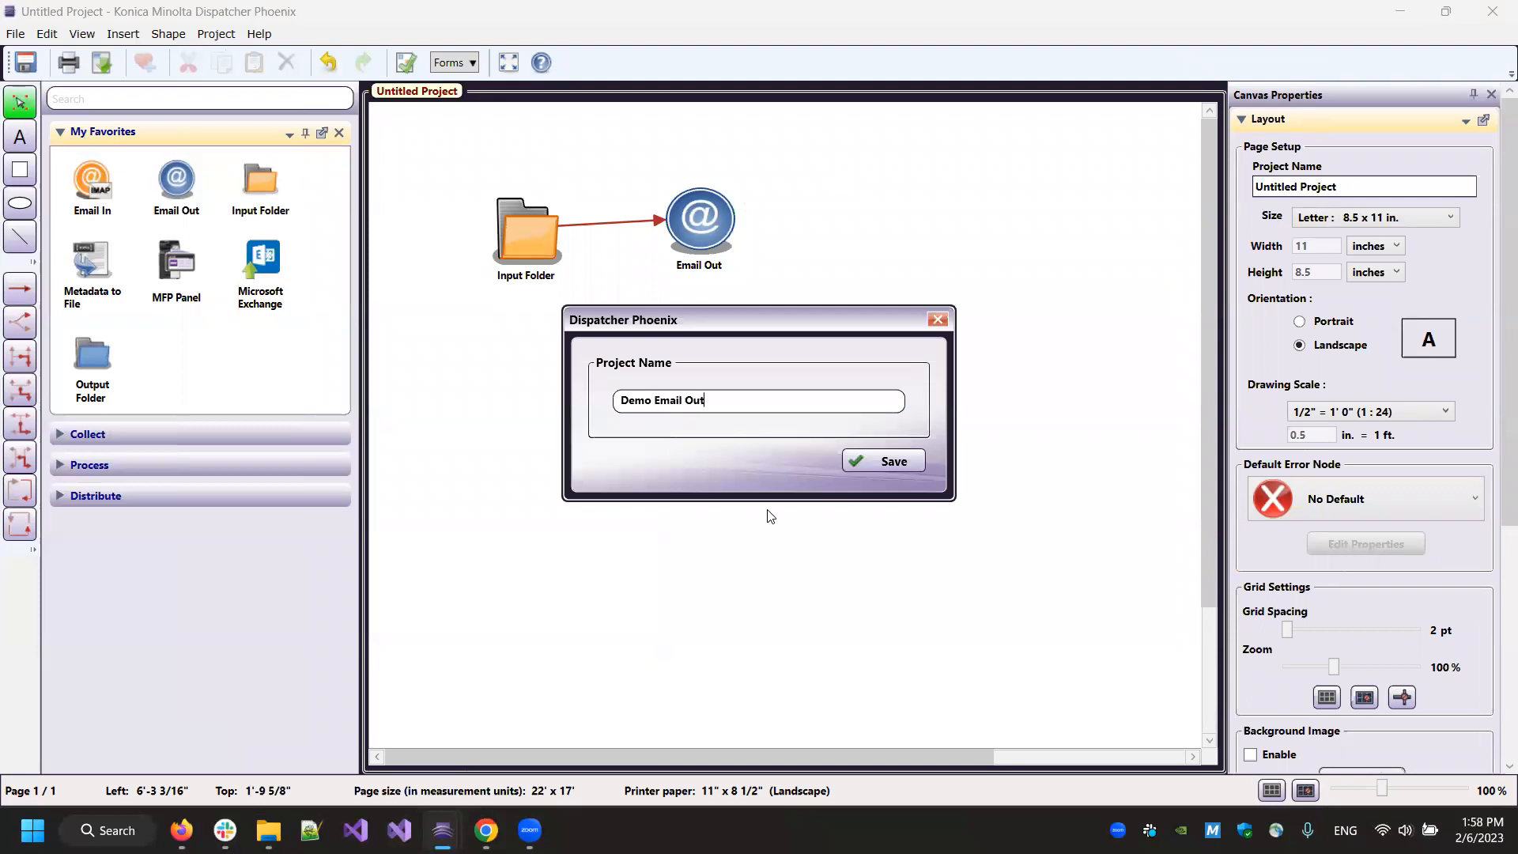
text(mo Email Out)
key(Return)
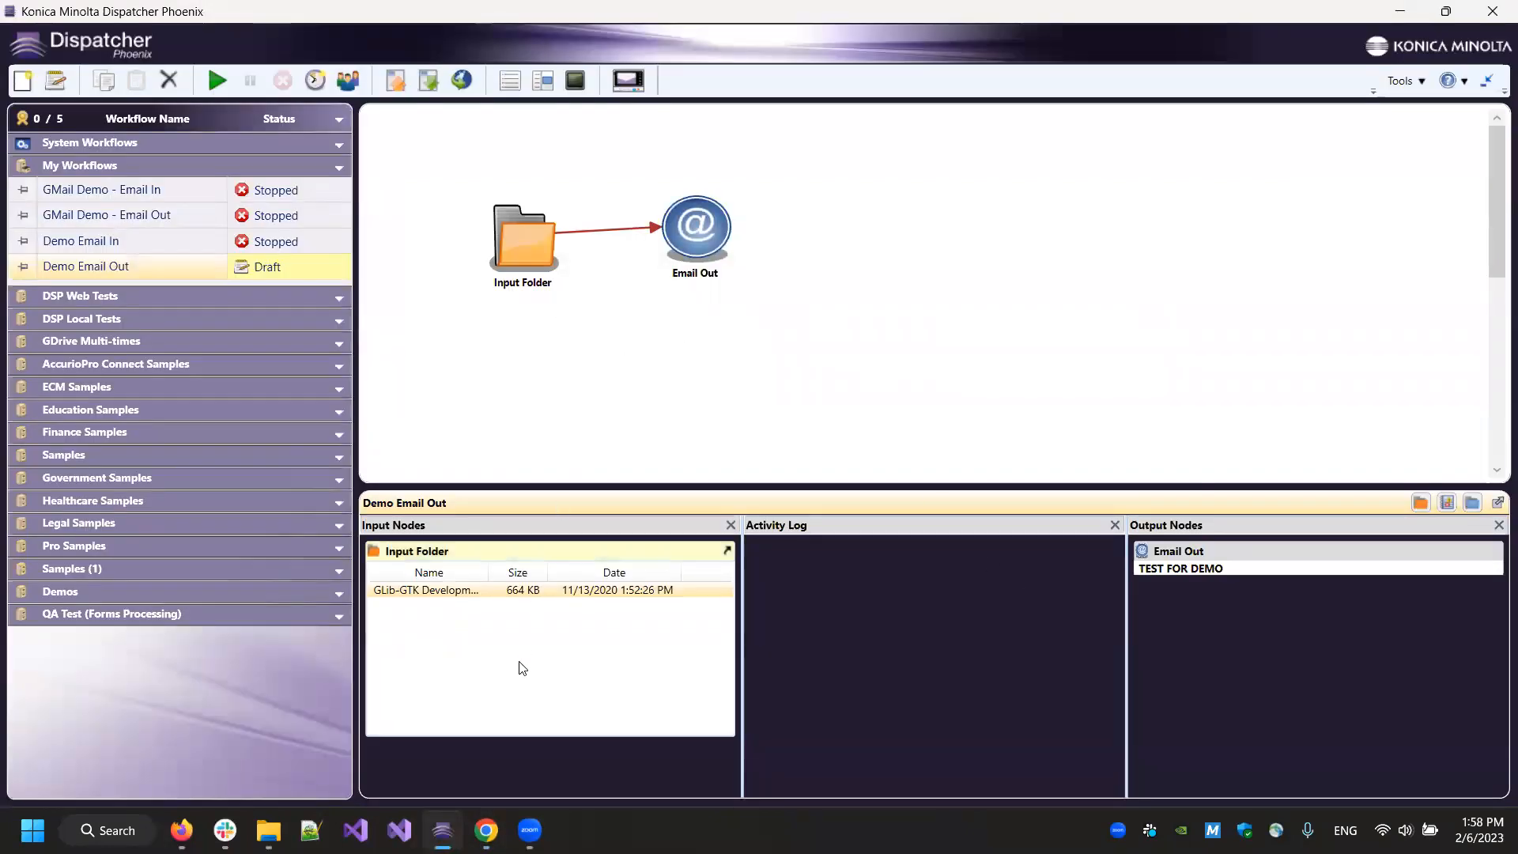
Step: Check Gmail's Sent folder and the Outlook inbox in Chrome before running the workflow
click(486, 830)
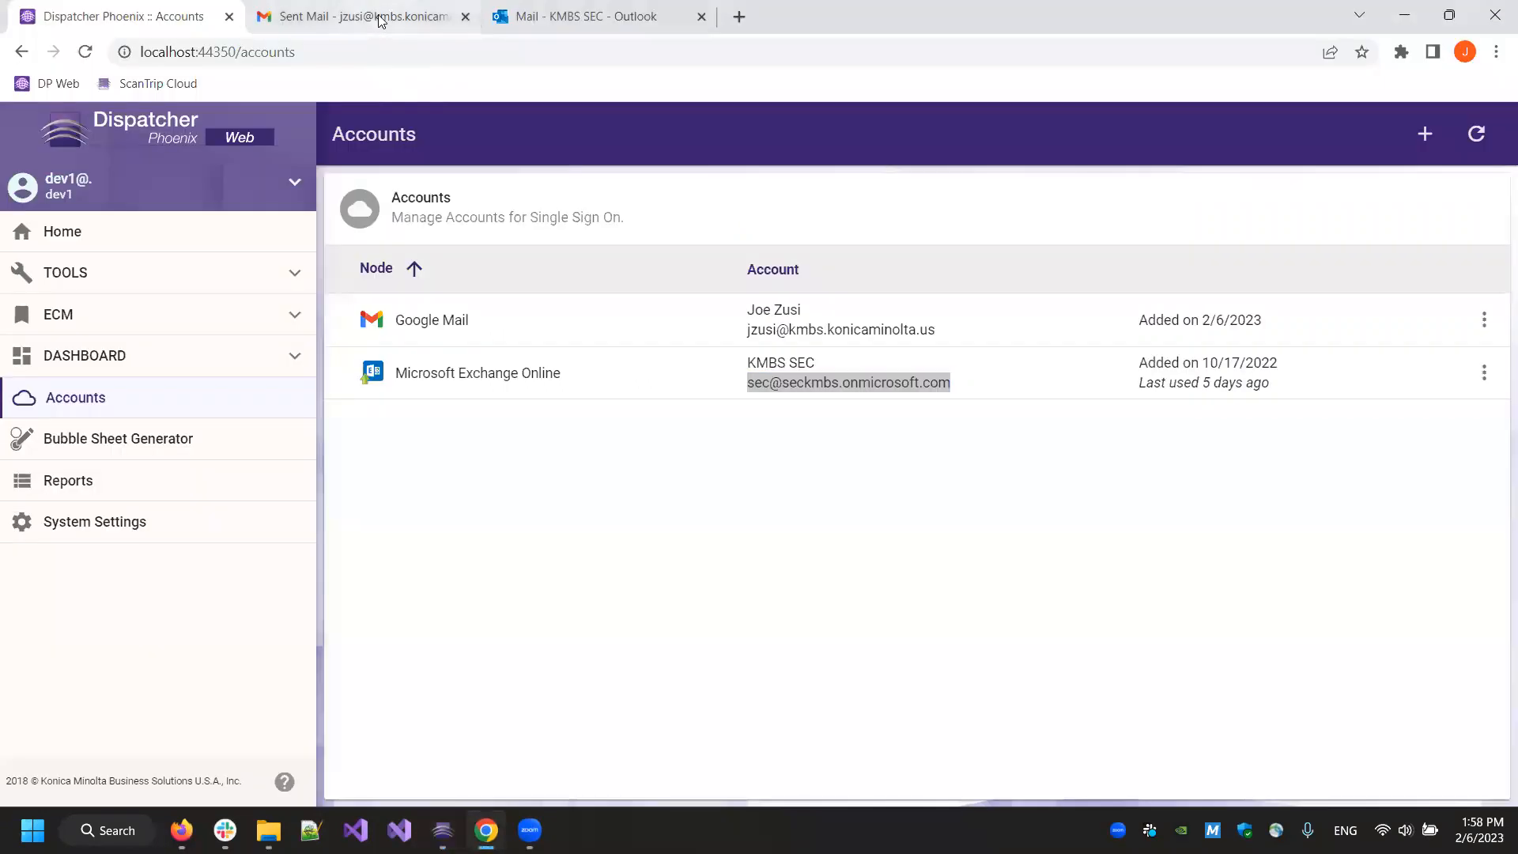
click(379, 17)
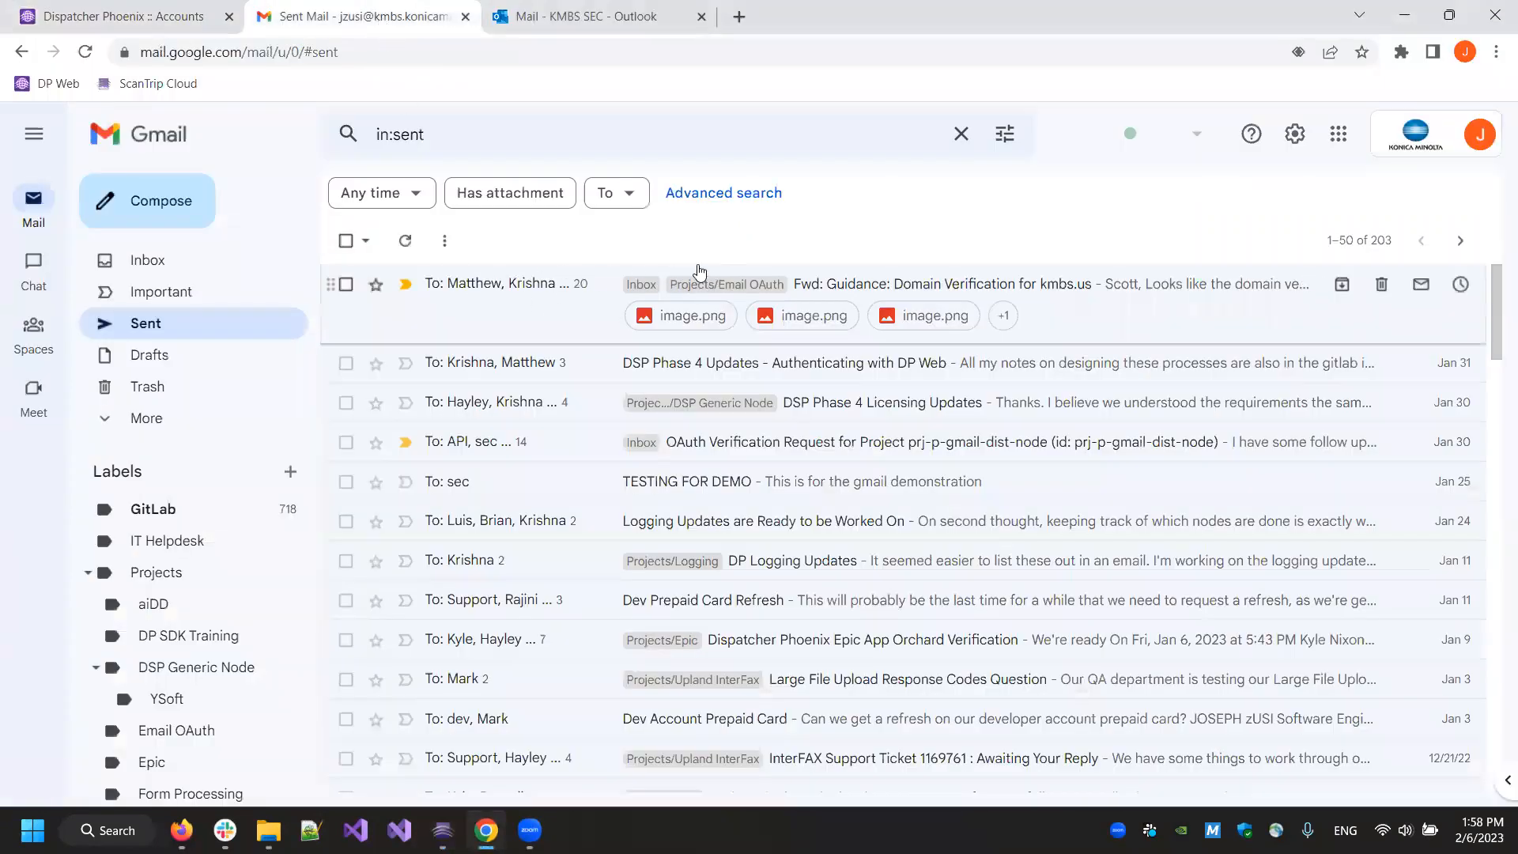
click(585, 18)
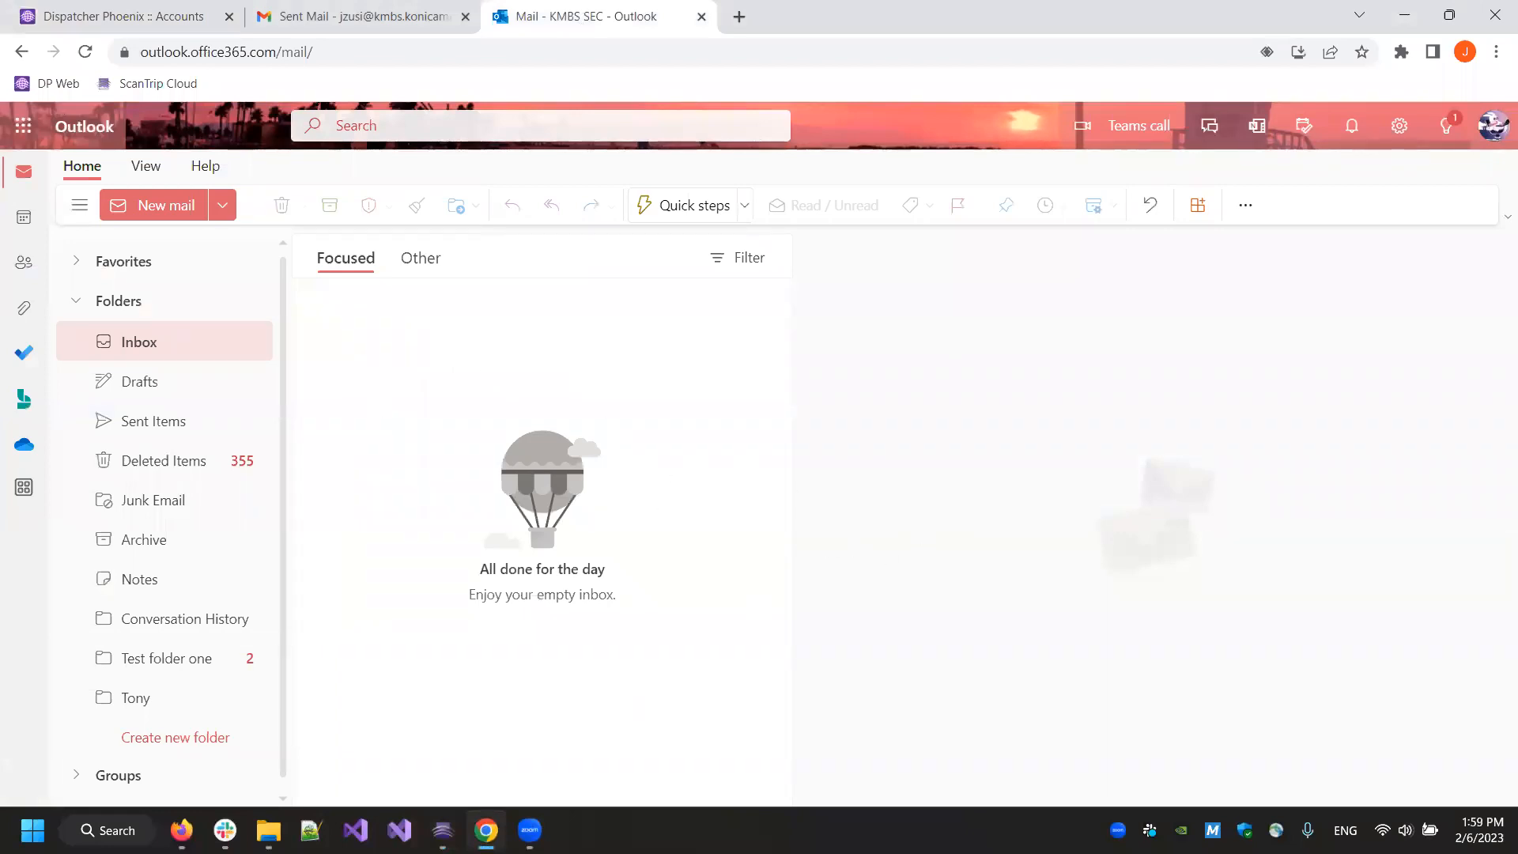
Step: Return to Dispatcher Phoenix and run the Demo Email Out workflow
click(443, 830)
click(217, 82)
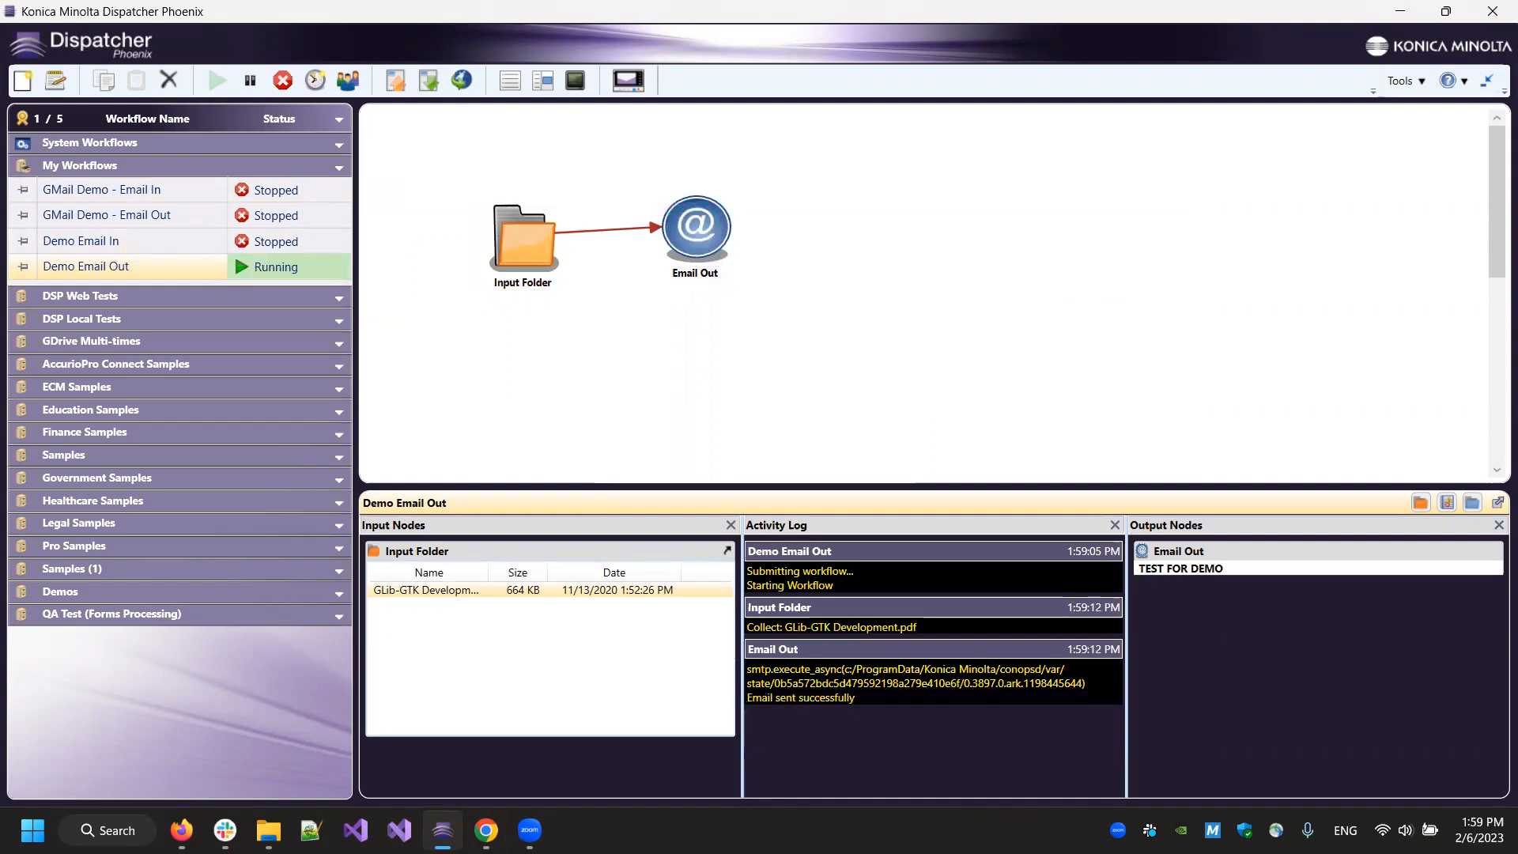
Step: Switch to Gmail in Chrome, refresh the Sent folder, inspect the TEST FOR DEMO message and its attachment, and return to the inbox
key(alt+Tab)
click(364, 19)
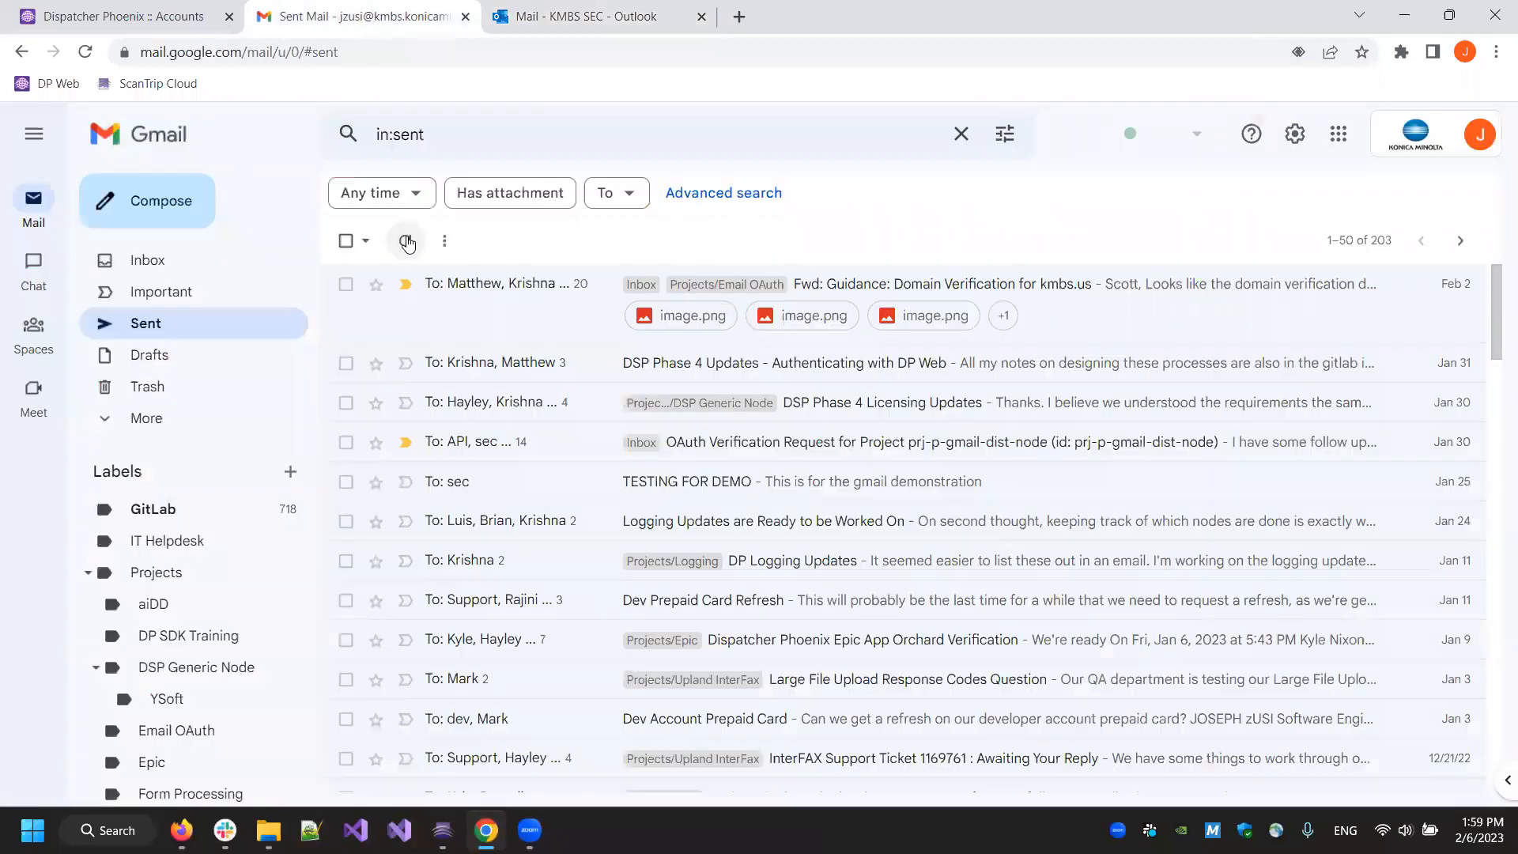
click(406, 241)
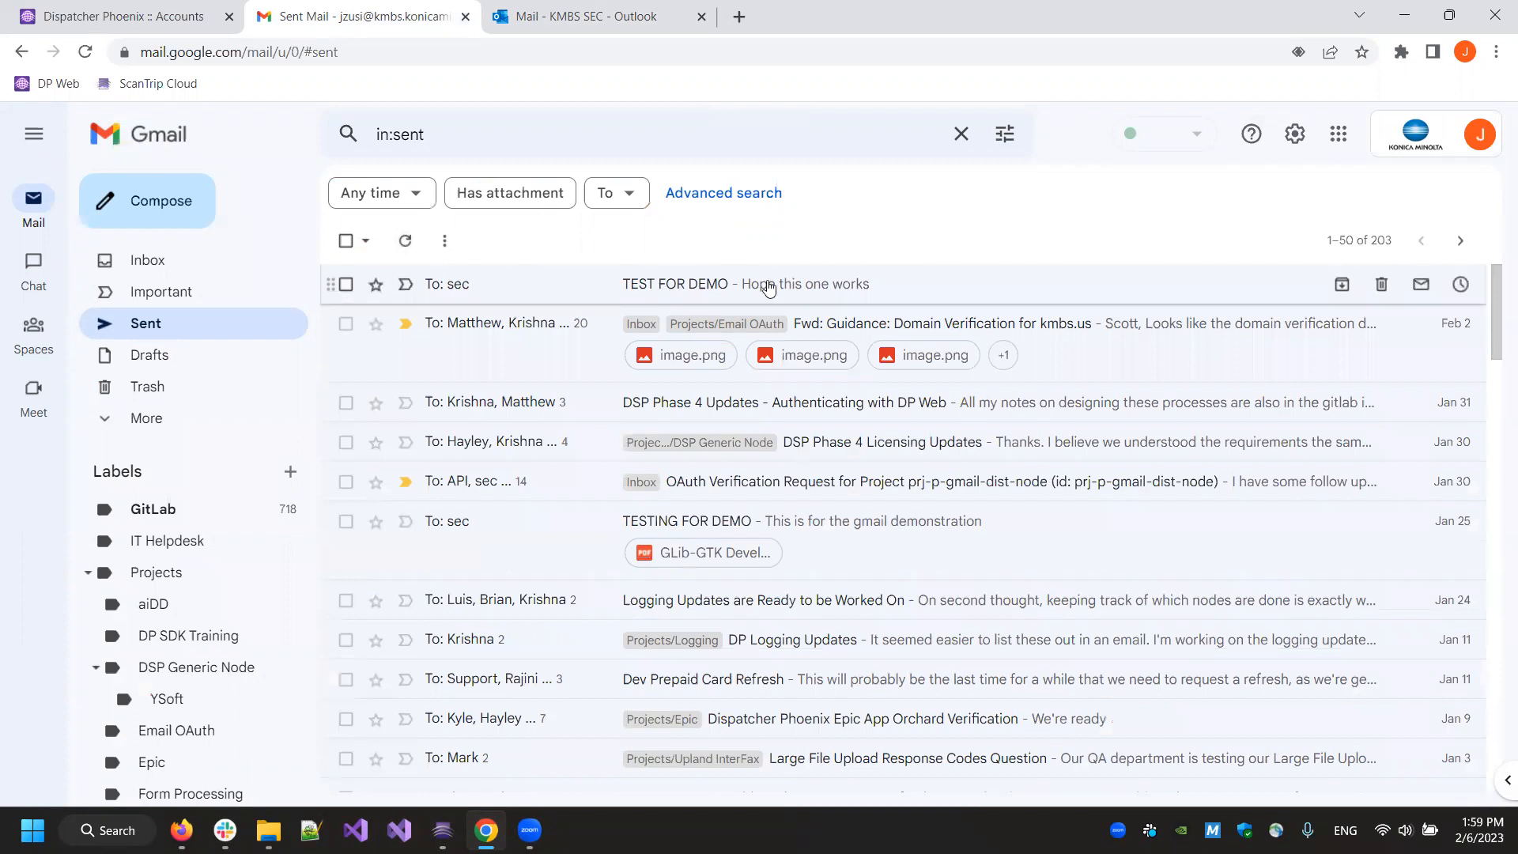
click(606, 288)
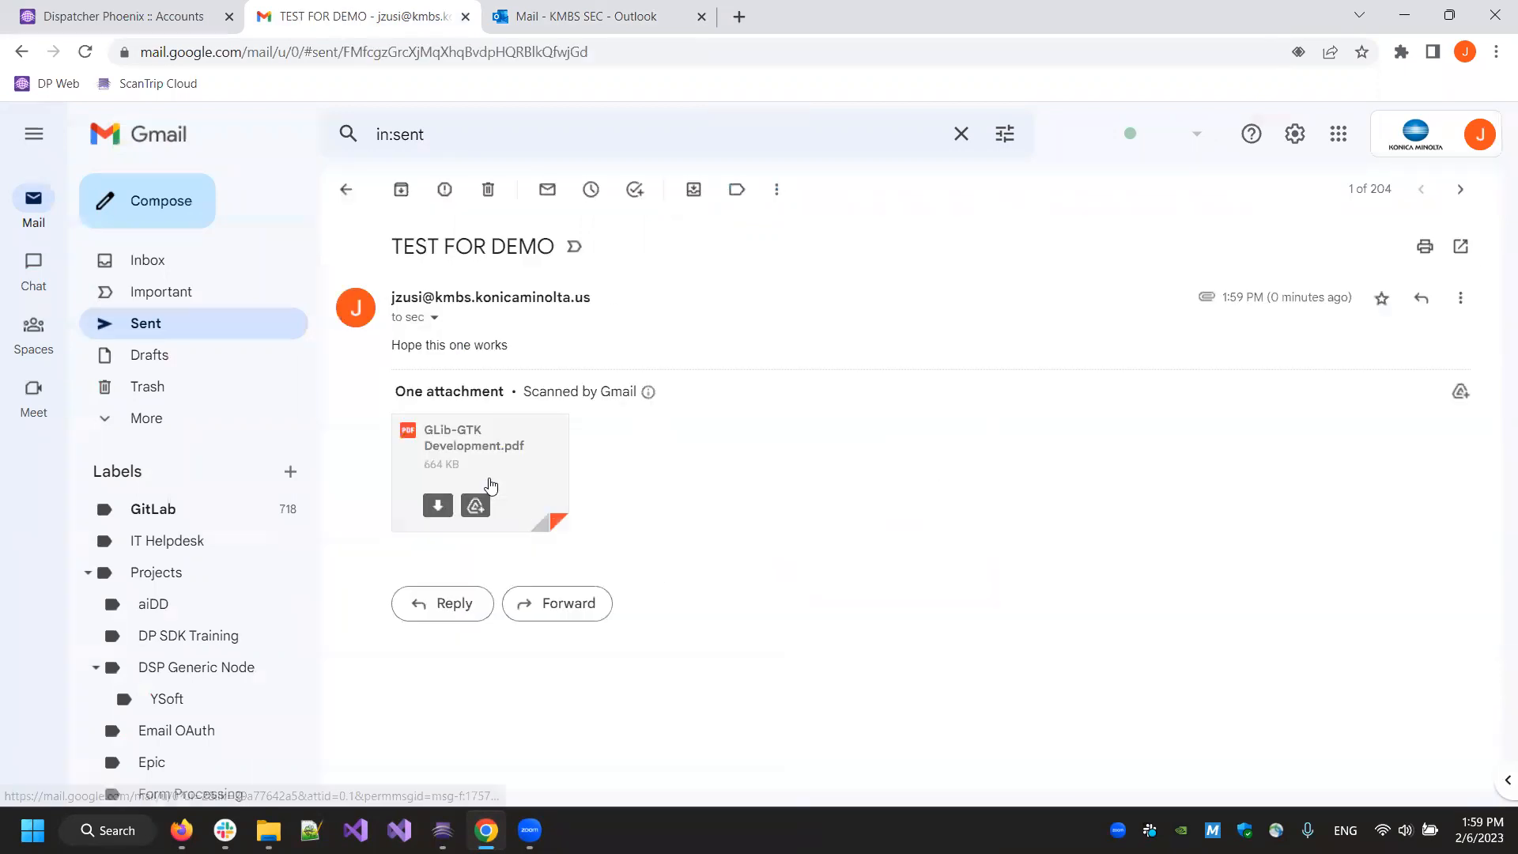
click(227, 269)
Step: Open the TEST FOR DEMO message from the Other section of the Outlook inbox to check its text and attachment
click(581, 17)
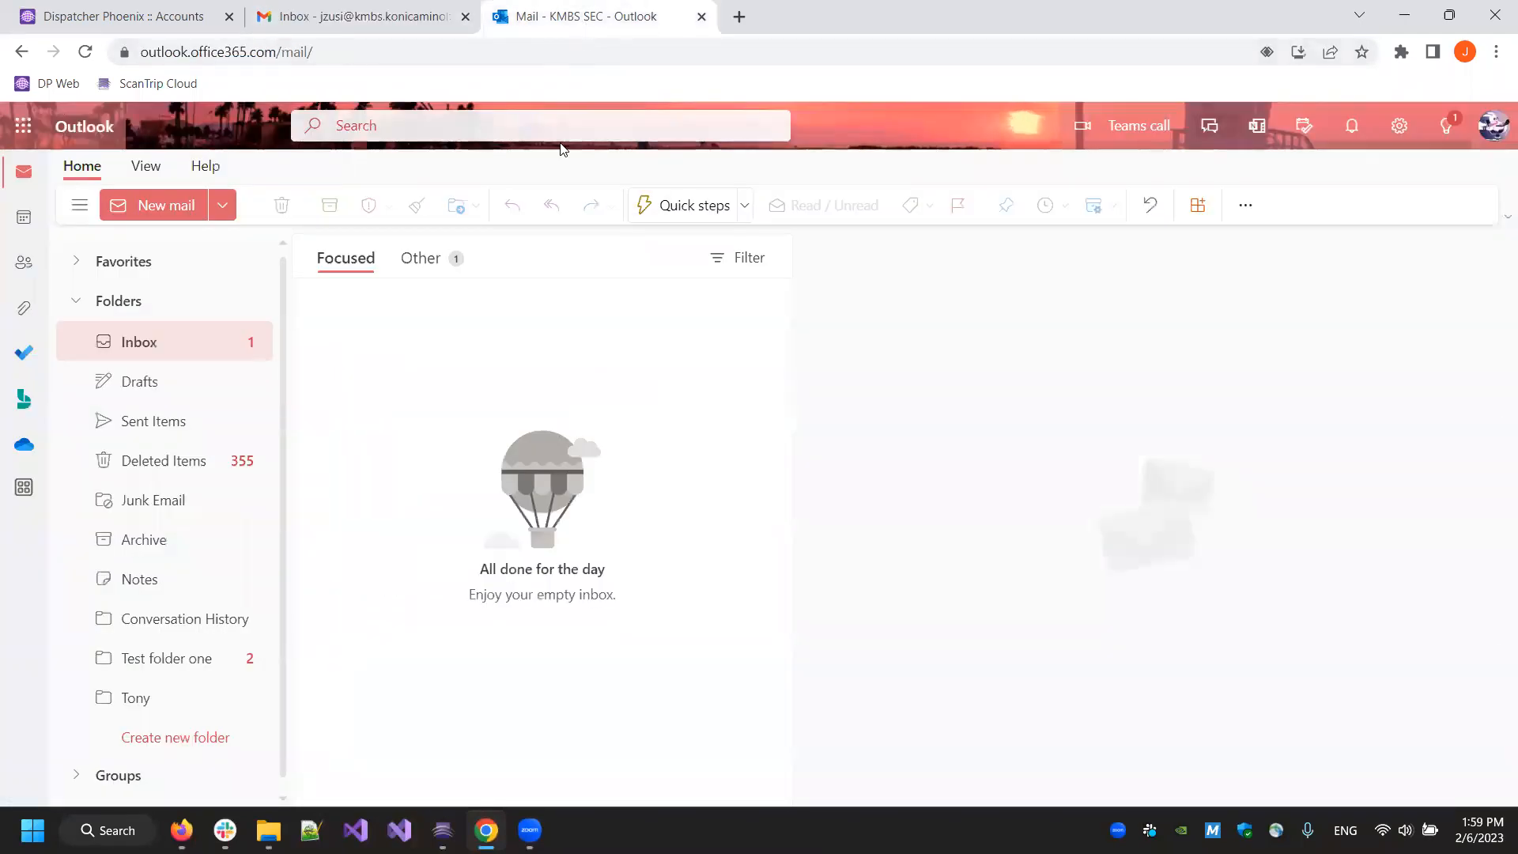
click(425, 269)
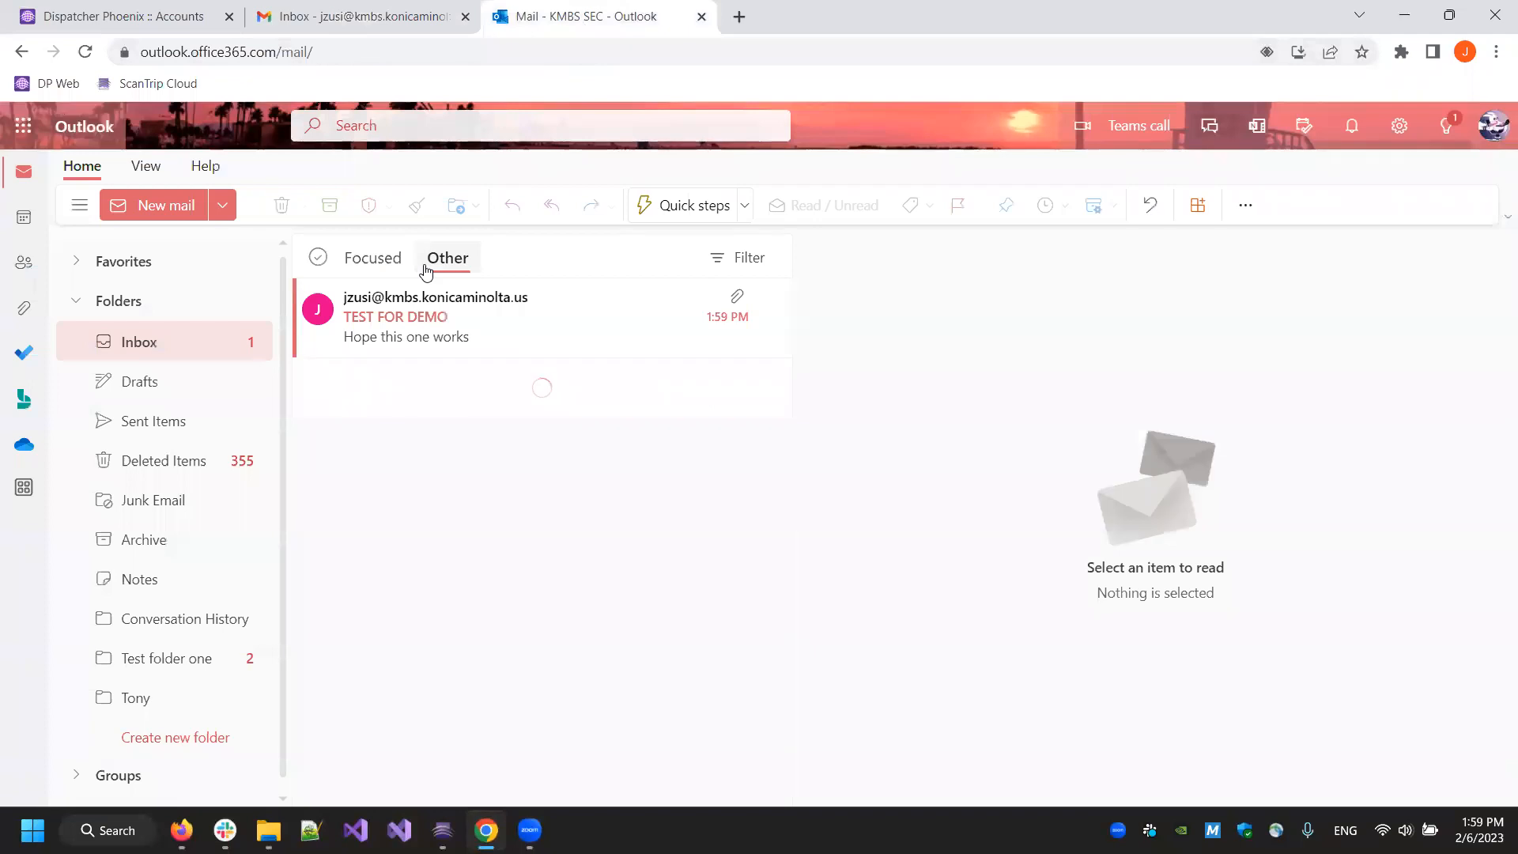
click(532, 325)
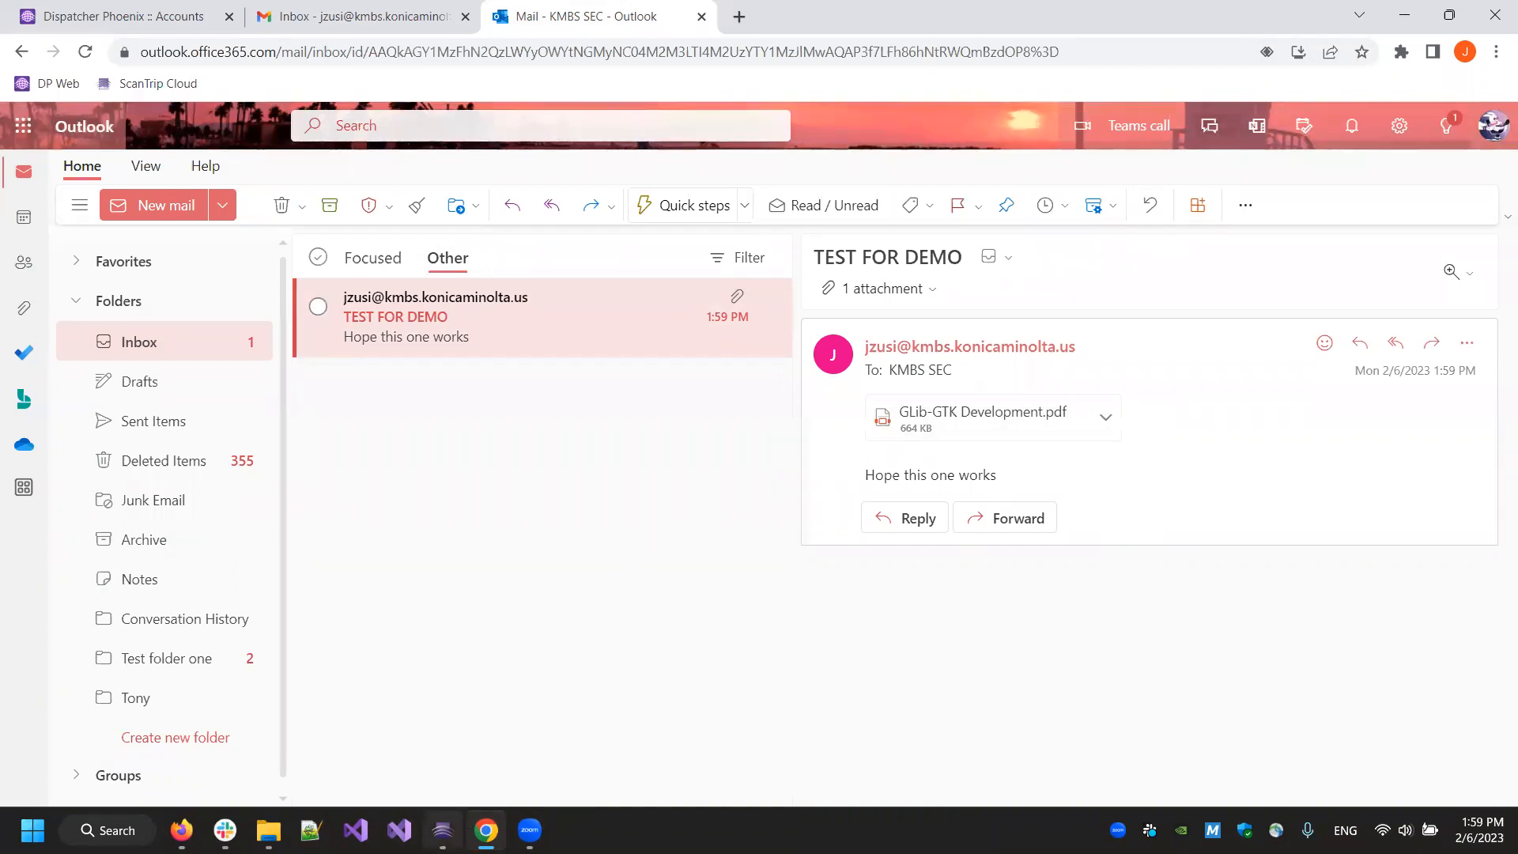
Step: Return to Dispatcher Phoenix and stop the Demo Email Out workflow
click(443, 830)
click(282, 80)
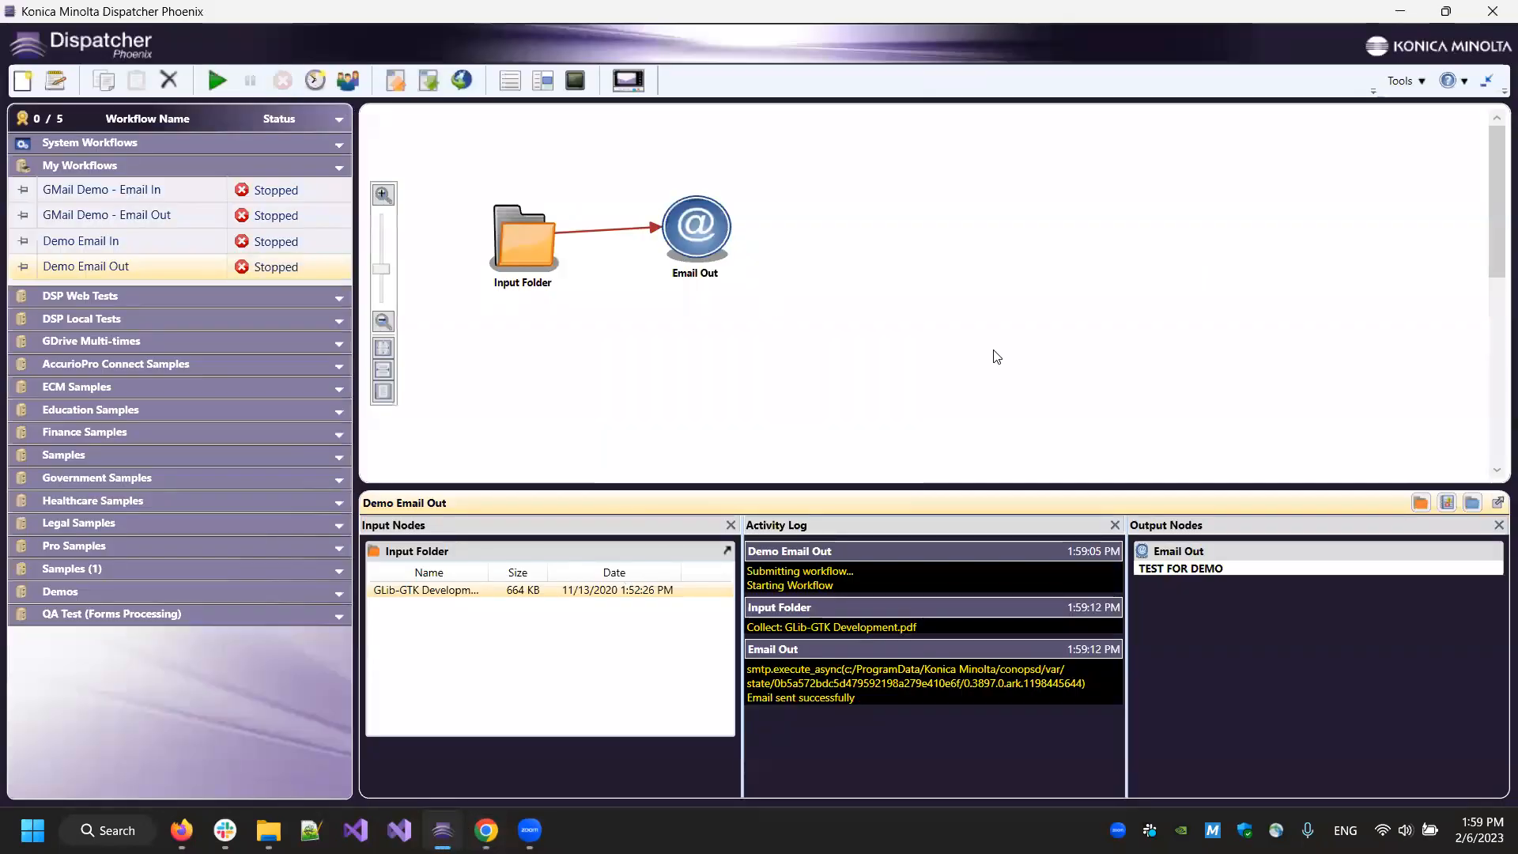